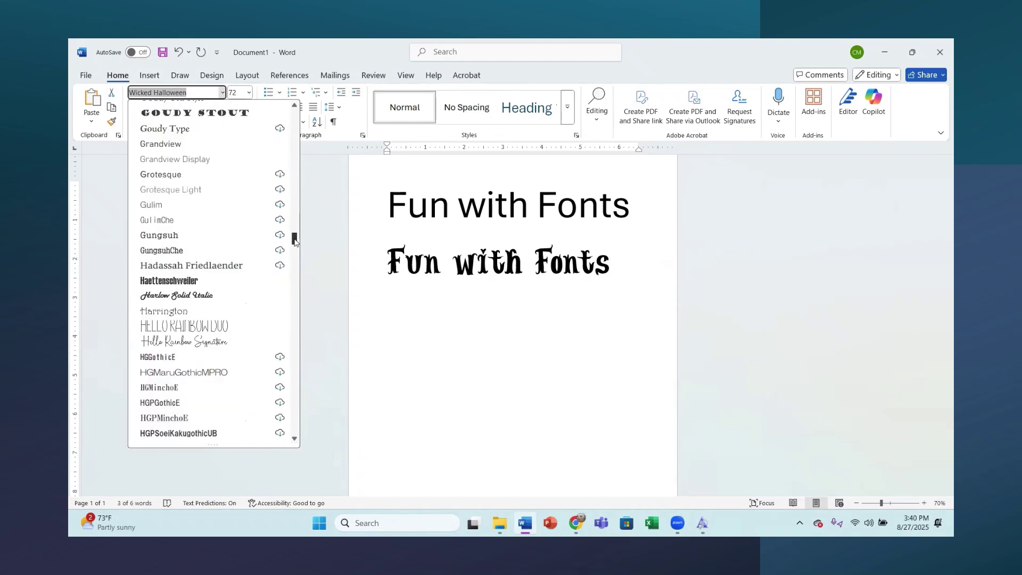
- Set the first "Fun with Fonts" line in the Hello Rainbow Duo font and the second line in Hello Rainbow Signature
left_click(200, 187)
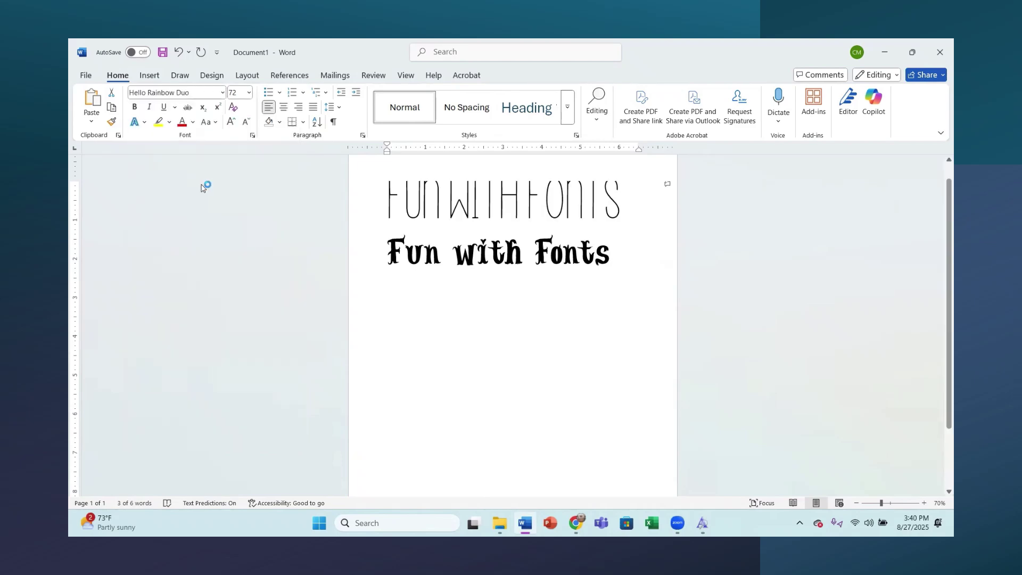
left_click(523, 254)
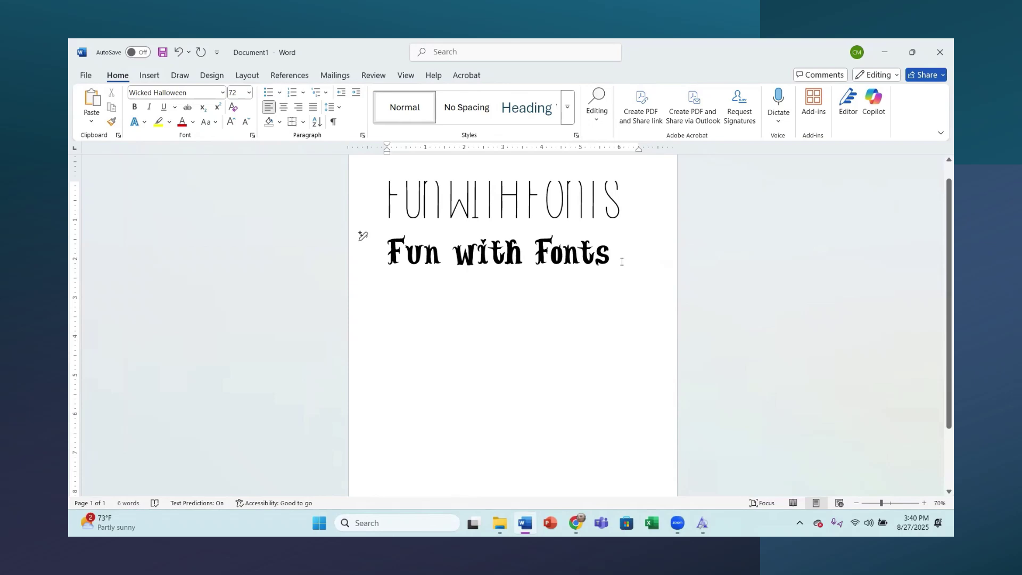
left_click_drag(621, 261, 364, 262)
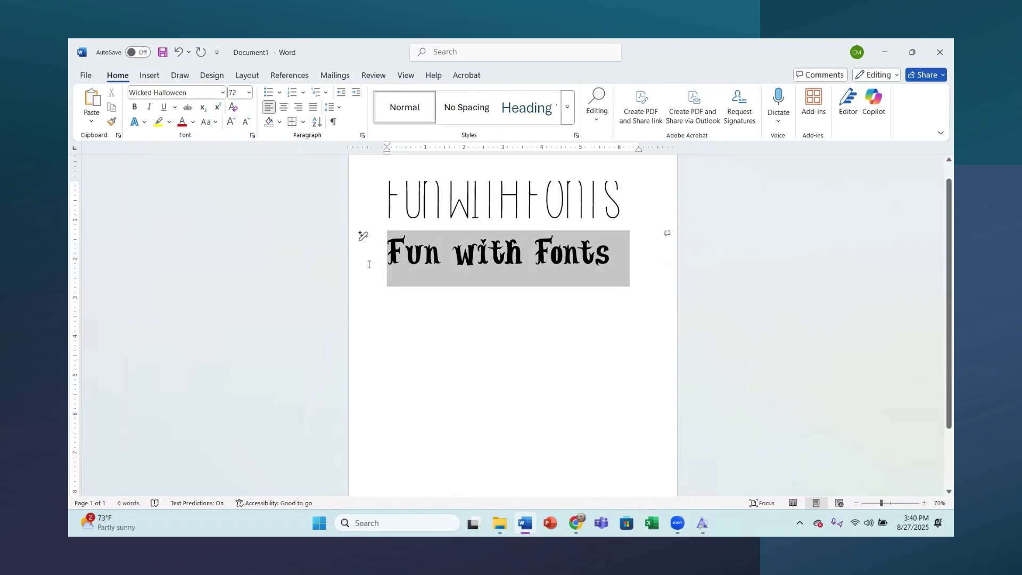
left_click(215, 97)
left_click(223, 93)
scroll(213, 319, "down", 10)
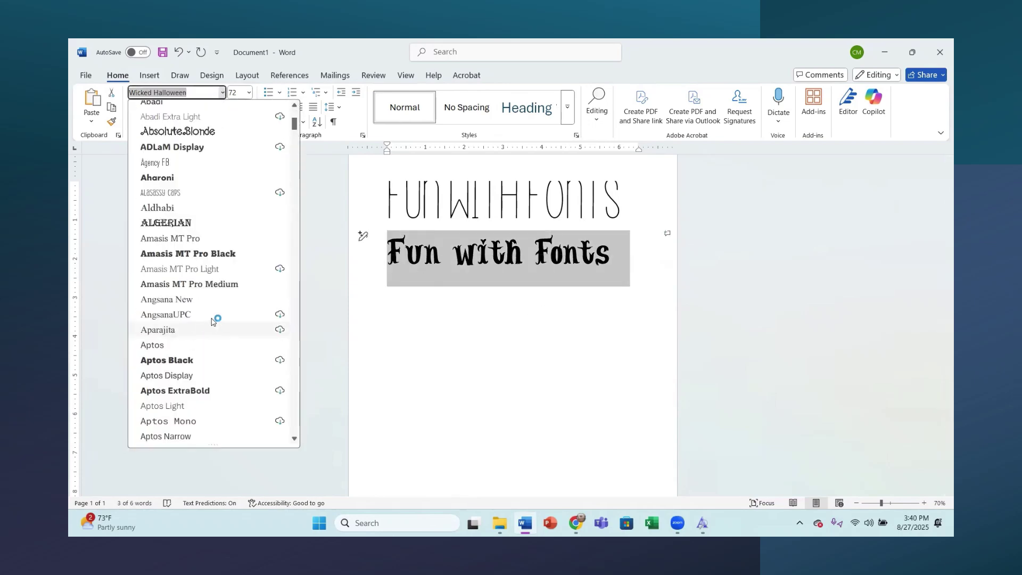
scroll(281, 208, "down", 15)
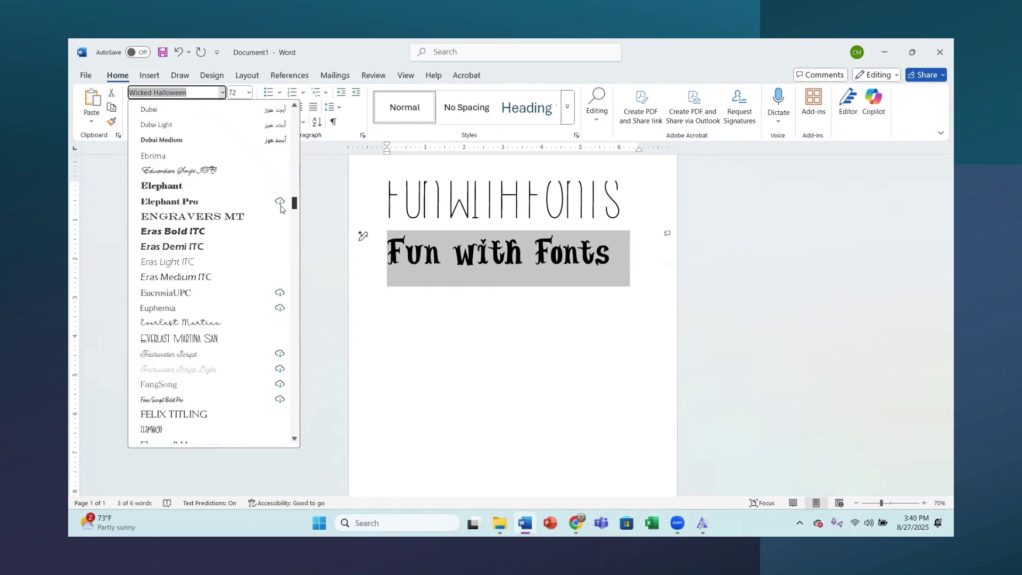
scroll(279, 222, "down", 12)
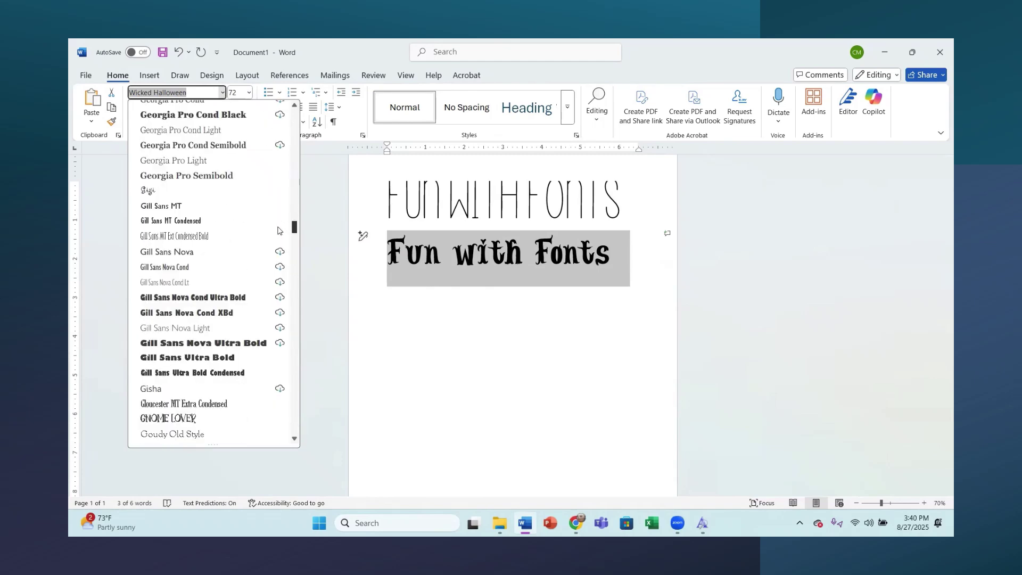
scroll(228, 314, "down", 1)
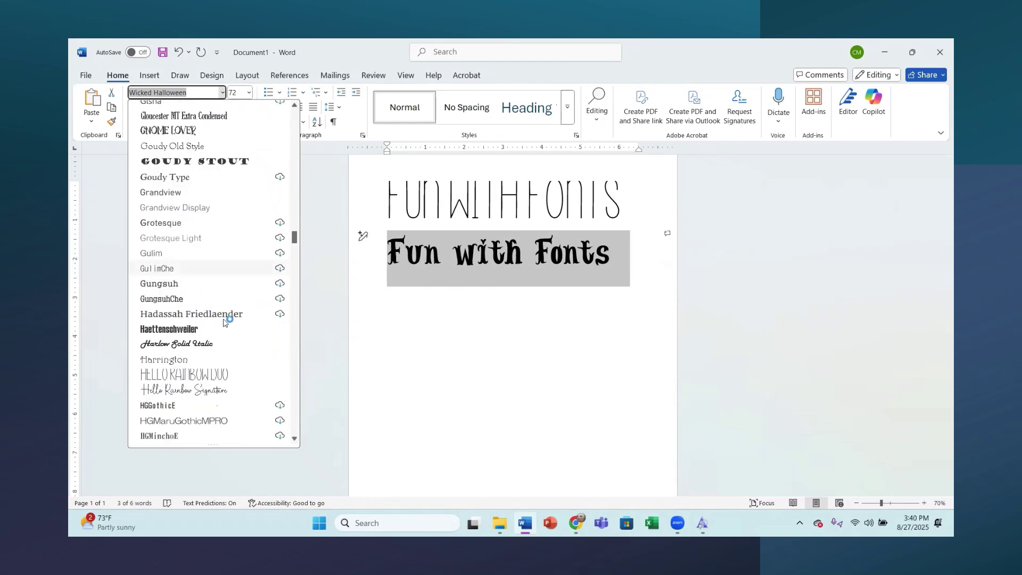
left_click(203, 390)
left_click(567, 357)
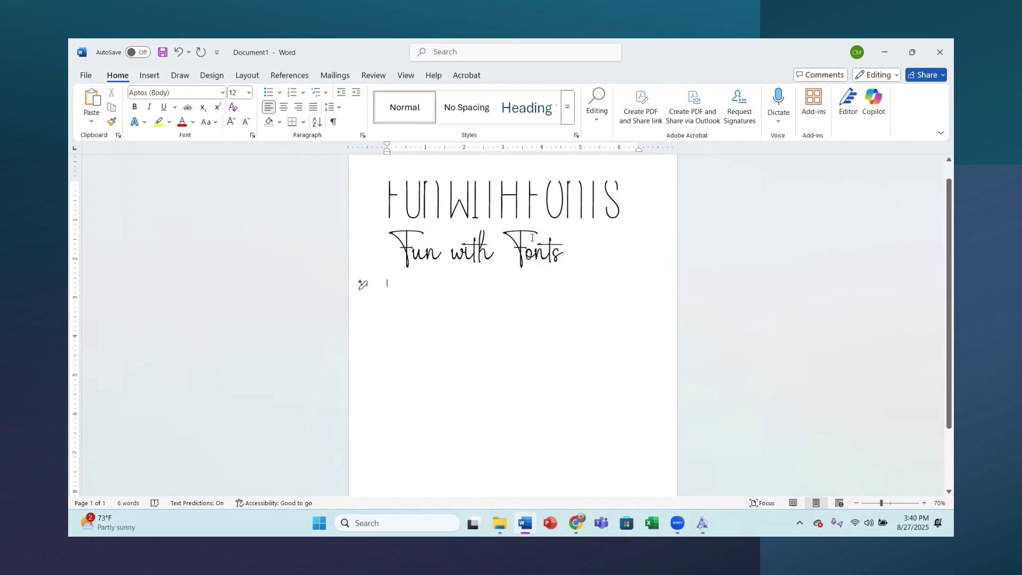
- Insert an empty line above the first "Fun with Fonts" line
left_click(521, 190)
left_click(522, 286)
left_click(625, 198)
left_click(388, 199)
key("Return")
left_click(455, 256)
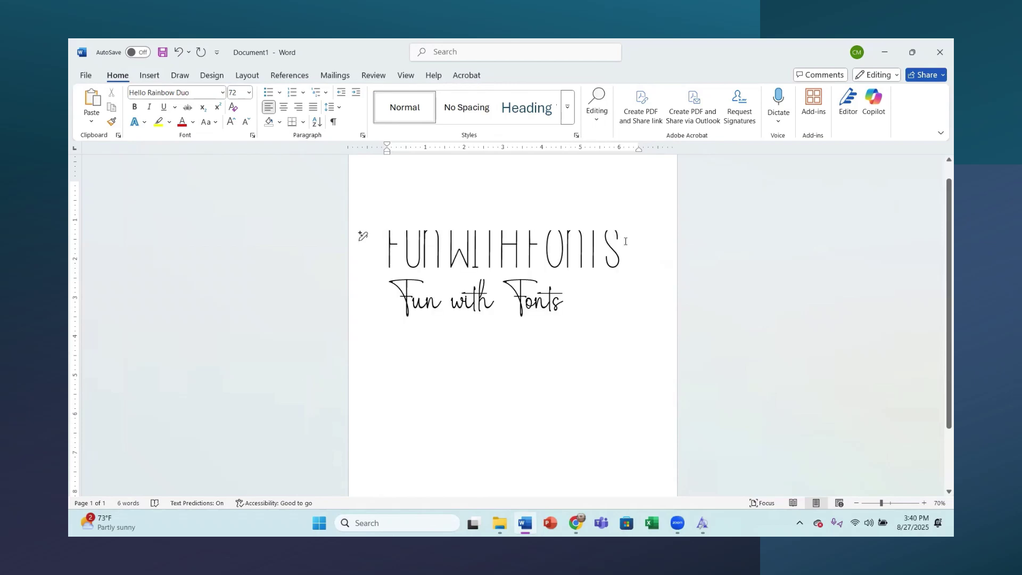
left_click_drag(625, 241, 383, 262)
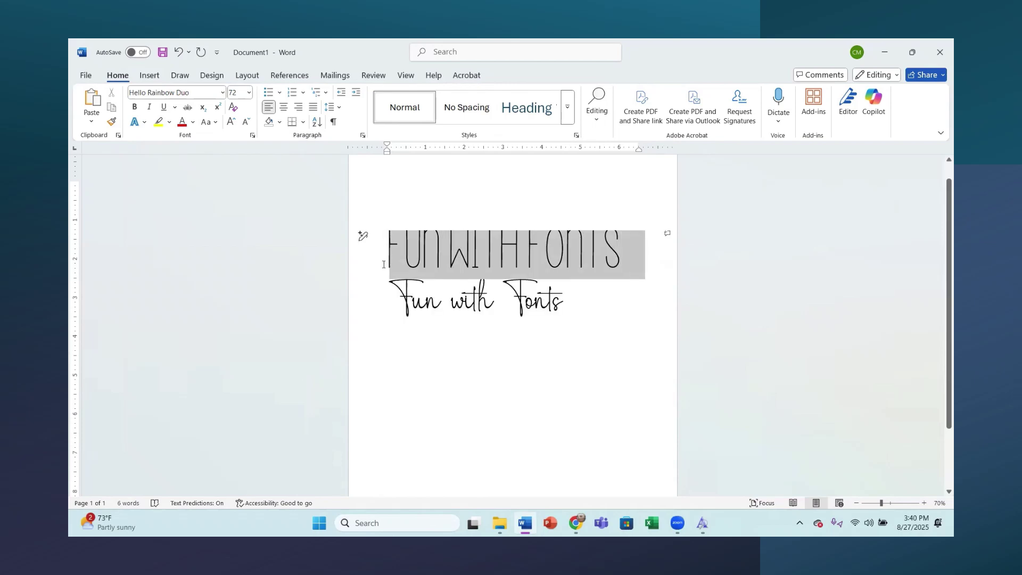
left_click(613, 320)
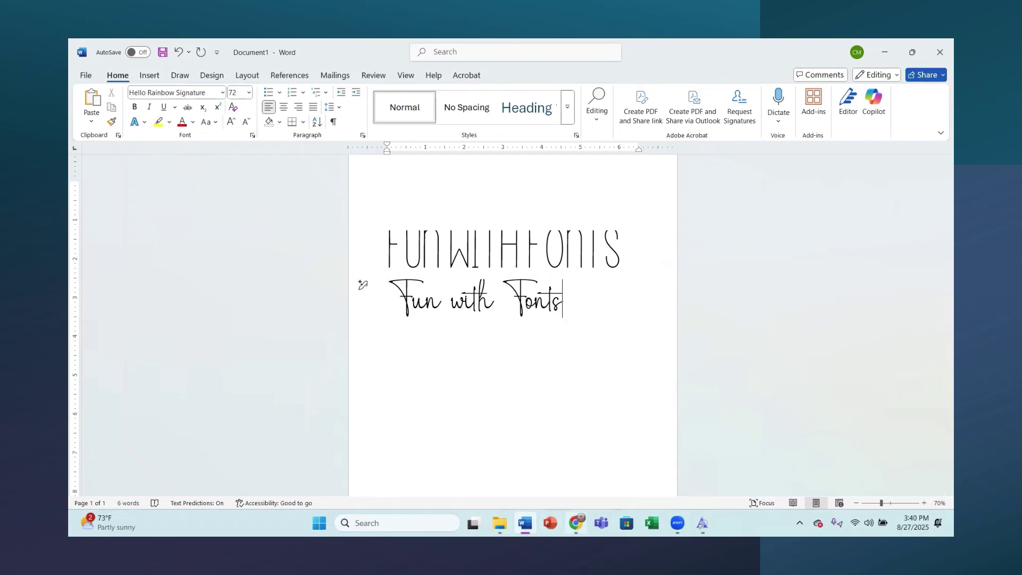
- Switch to Creative Fabrica Studio in the browser and start creating a new design
key("alt+Tab")
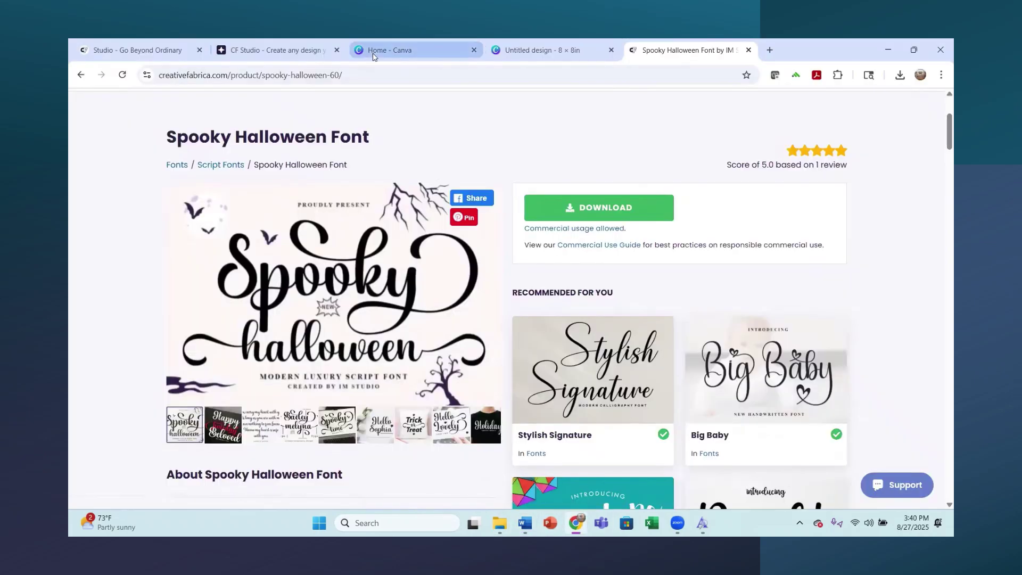
left_click(270, 51)
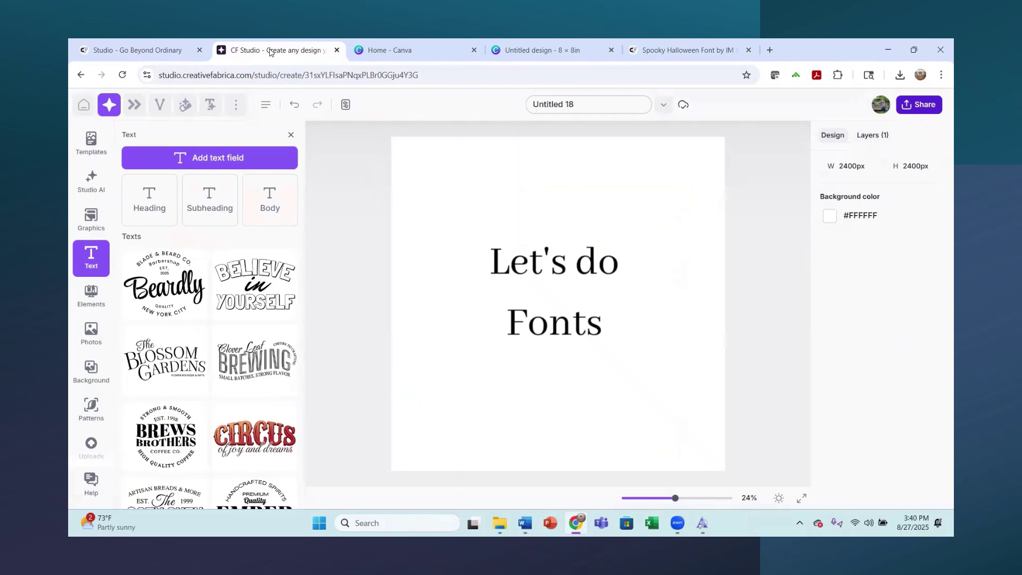
left_click(171, 49)
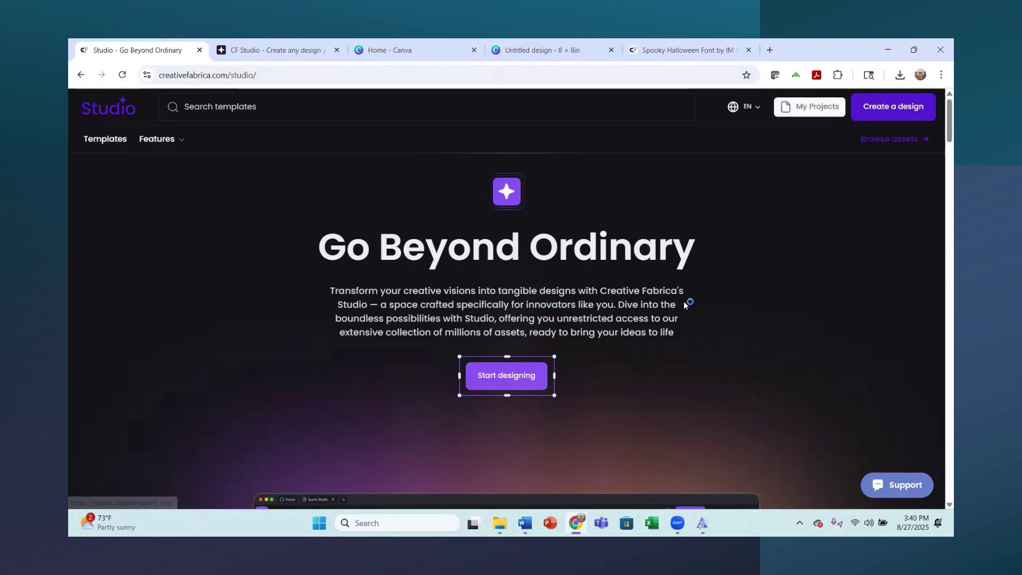
left_click(505, 381)
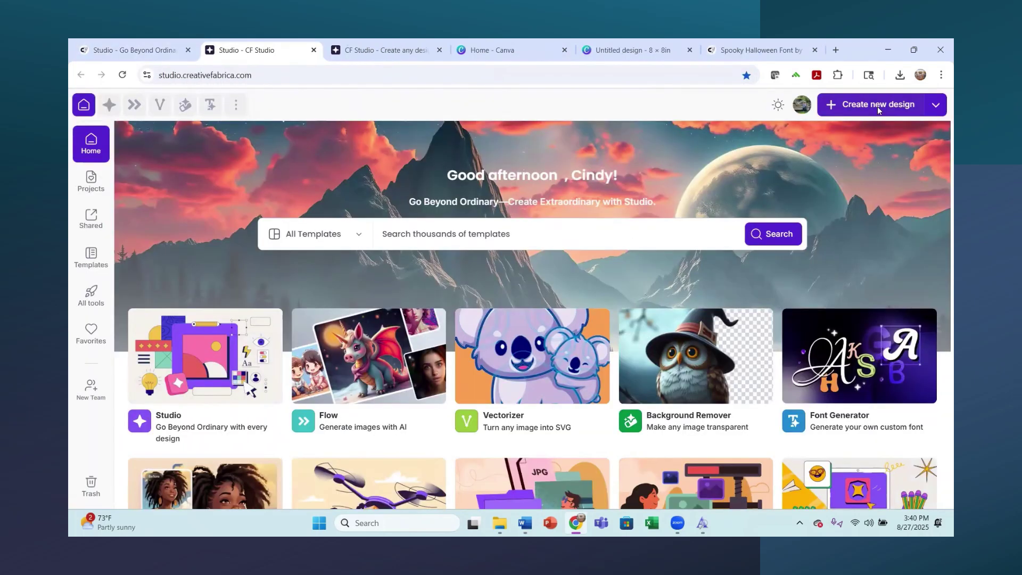
left_click(873, 105)
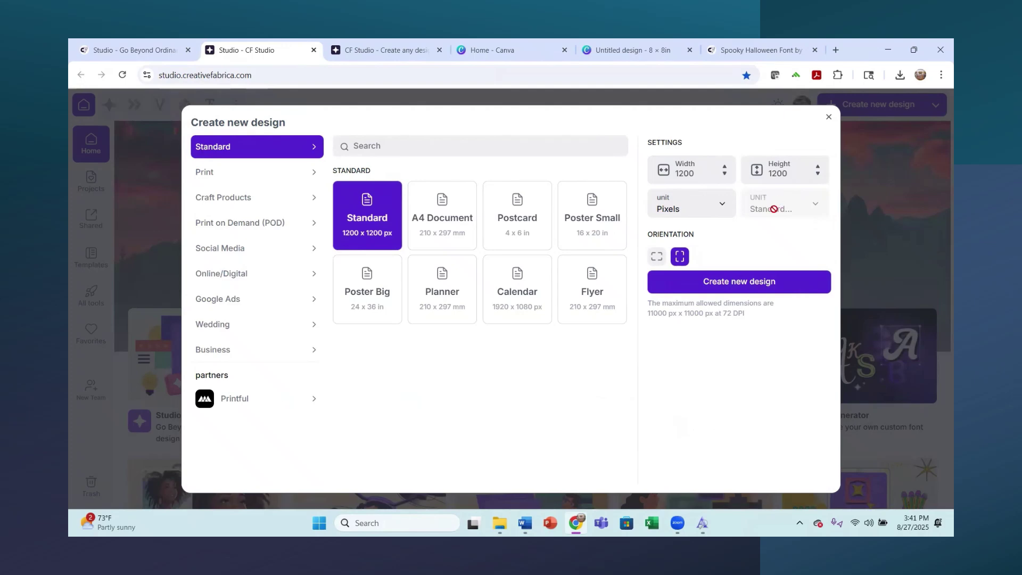
- Create the new design at 8 by 8 inches with the Print (300 DPI) resolution
left_click(724, 206)
left_click(680, 224)
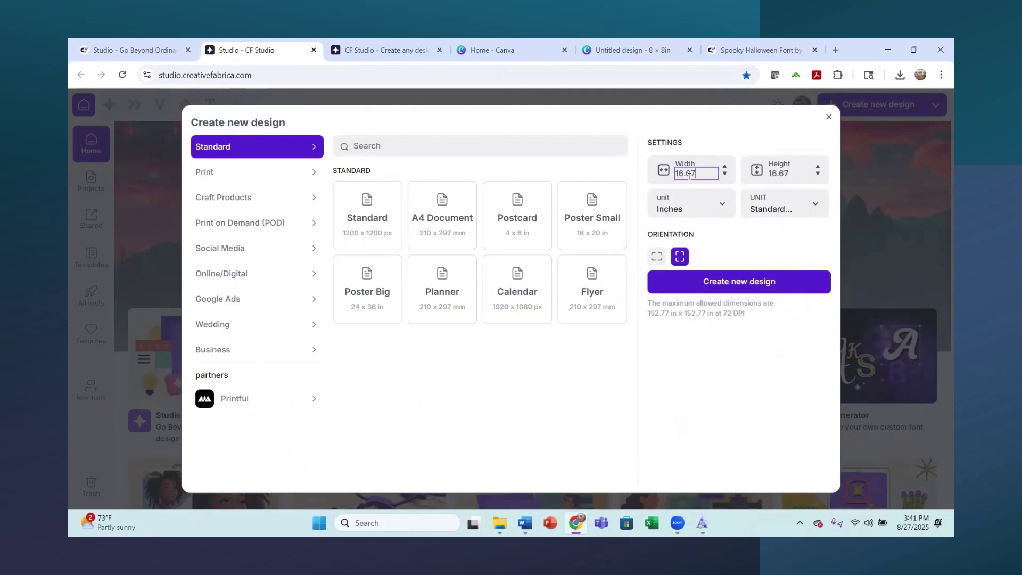
left_click_drag(718, 169, 668, 184)
type("8")
double_click(794, 170)
type("8")
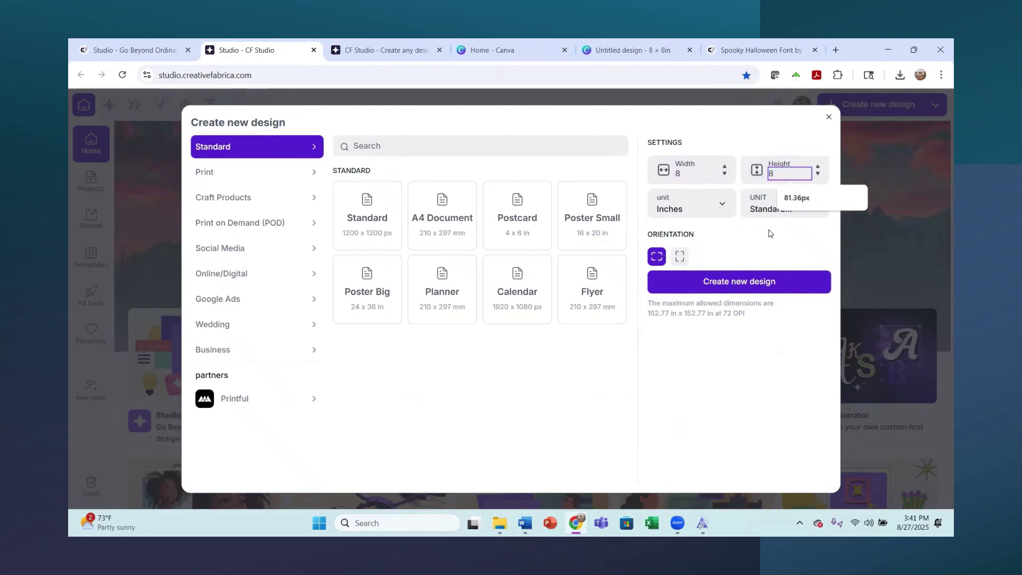
left_click(779, 206)
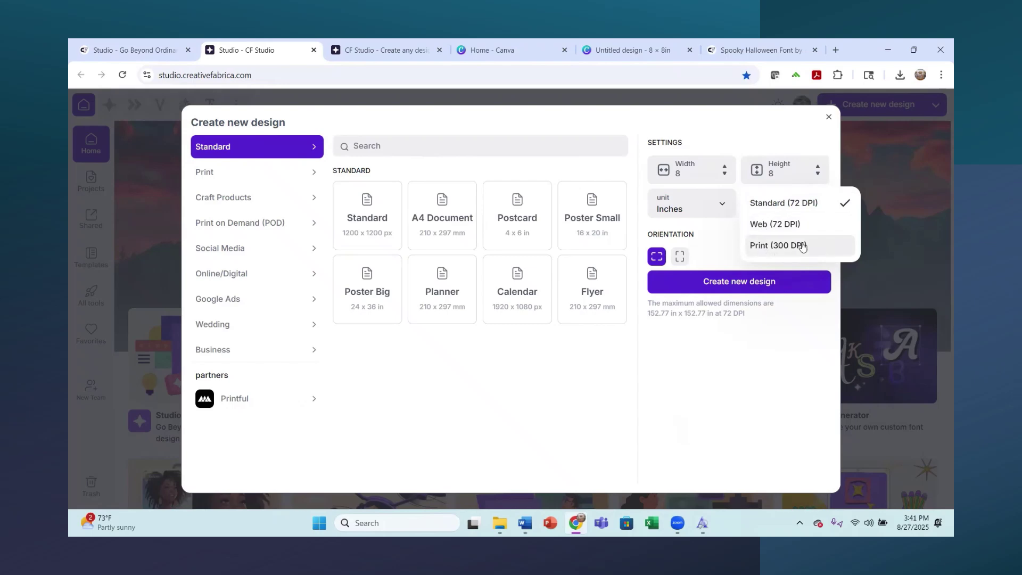
left_click(775, 252)
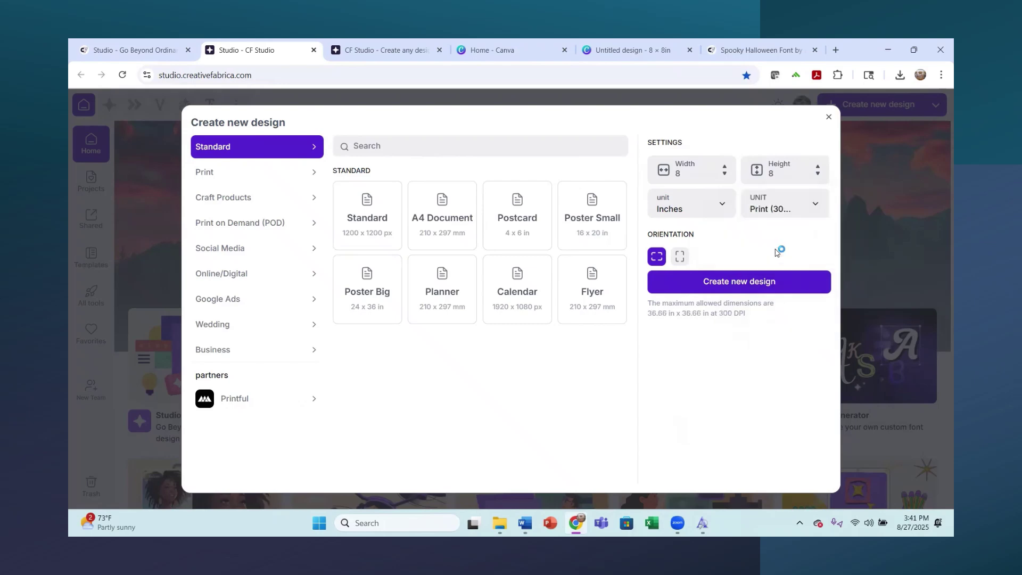
left_click(749, 282)
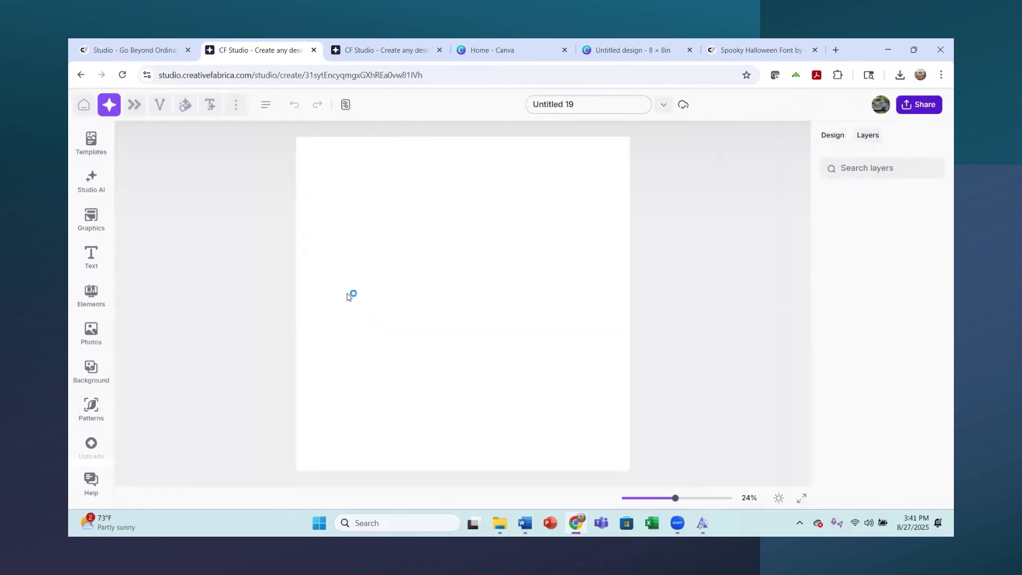
- Add a text field reading "Fun with Fonts" to the blank Untitled 19 design, correcting its spelling
left_click(389, 51)
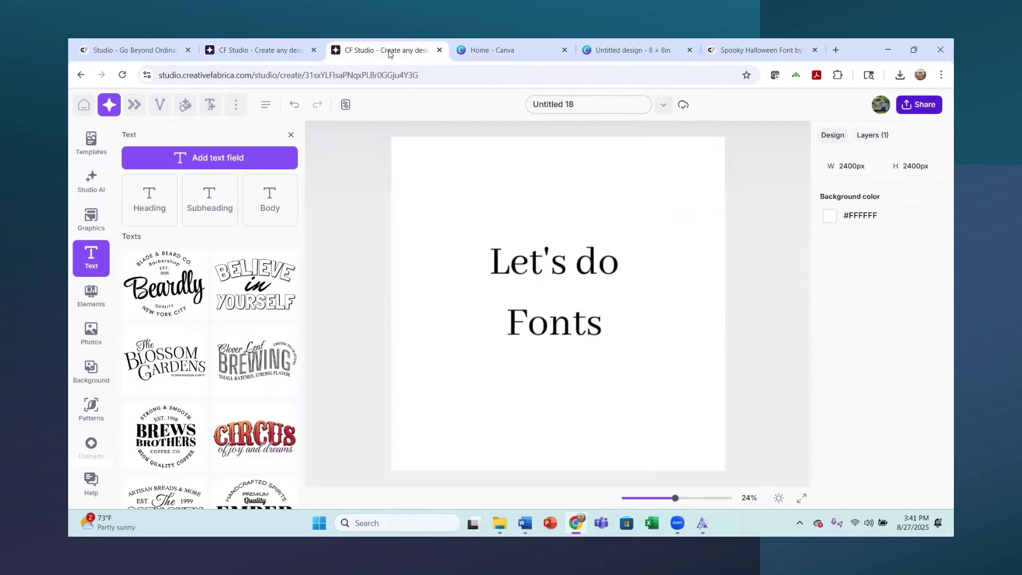
left_click(260, 51)
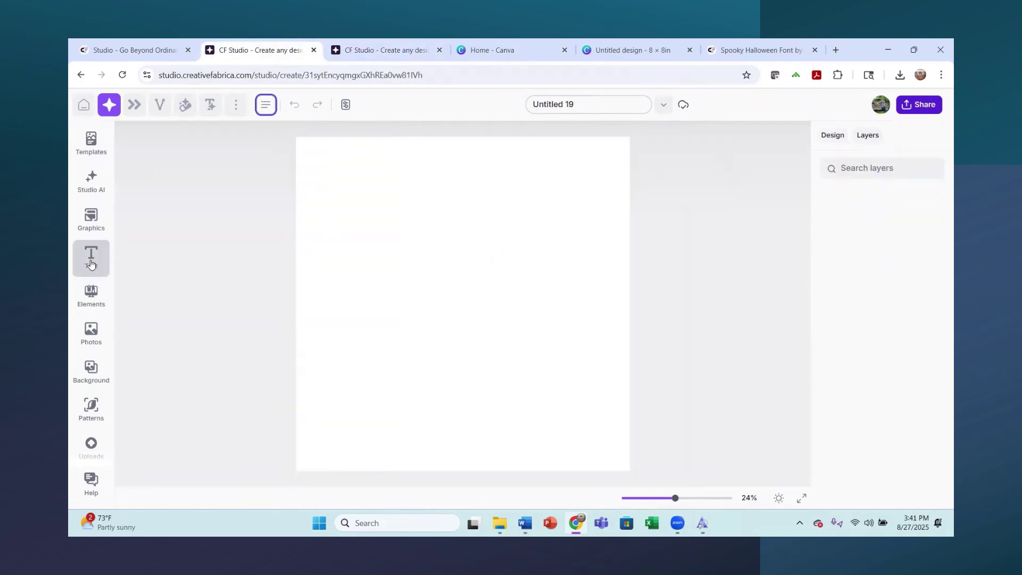
left_click(91, 263)
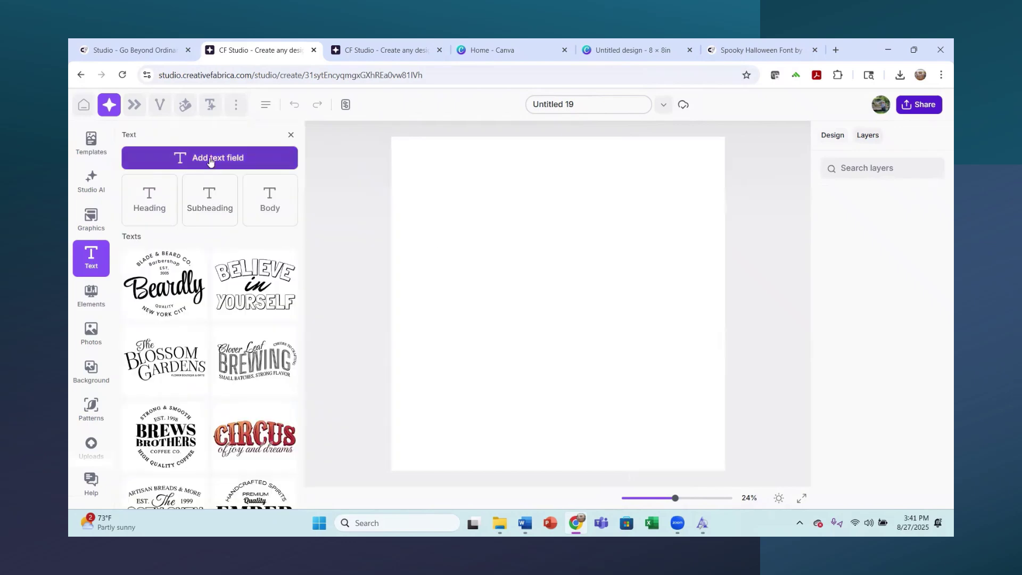
left_click(209, 160)
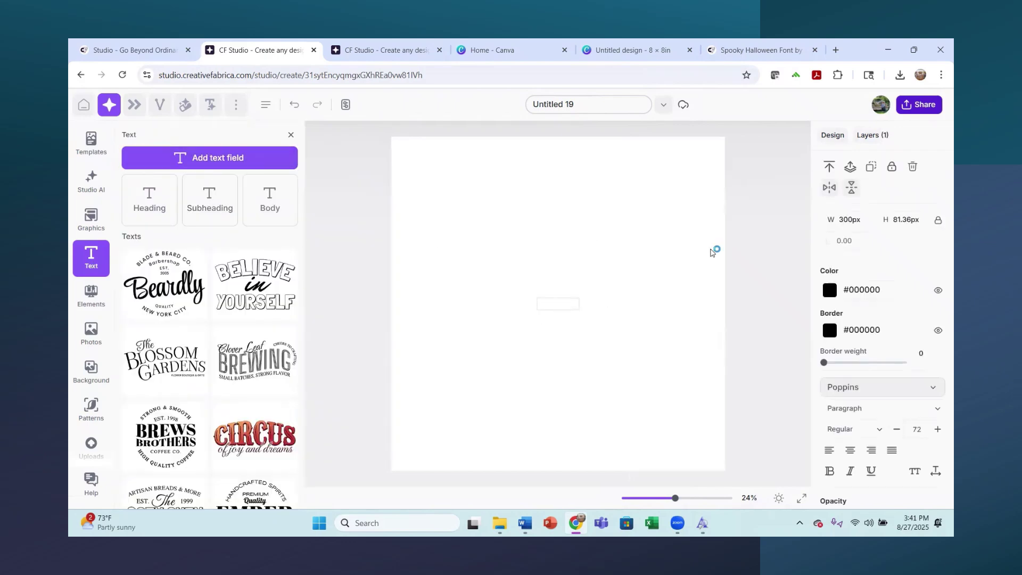
type("Fun witih Fonts")
left_click(625, 335)
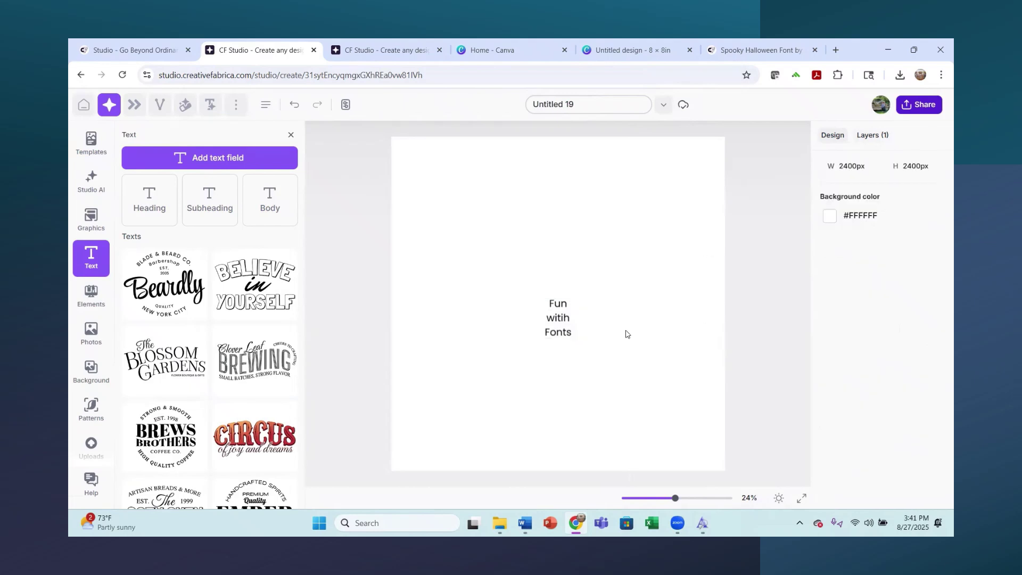
left_click(568, 328)
left_click(564, 318)
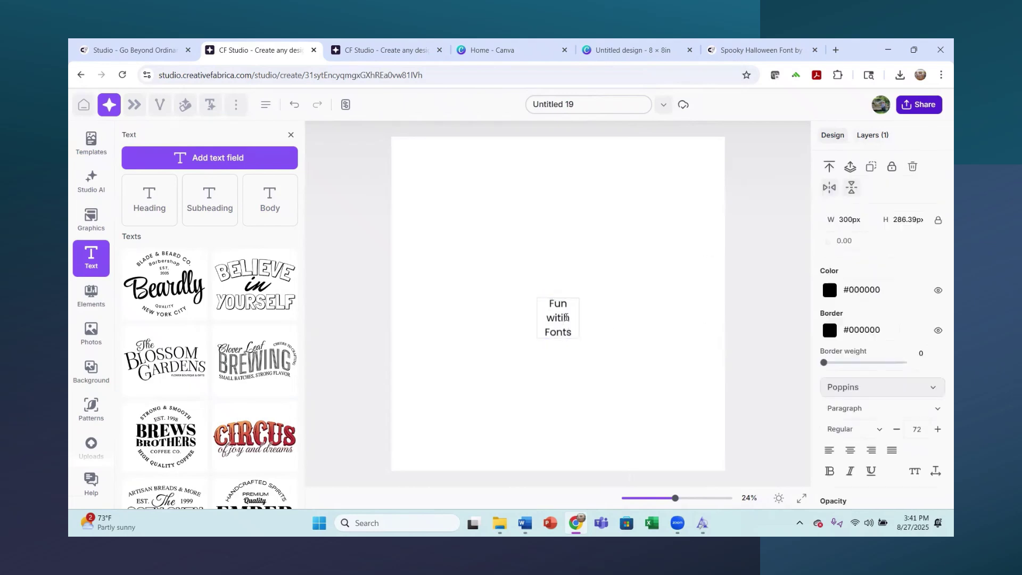
left_click(653, 370)
- Enlarge the "Fun with Fonts" text to about 1902 by 1166 px and reposition it near the middle of the canvas
left_click(542, 307)
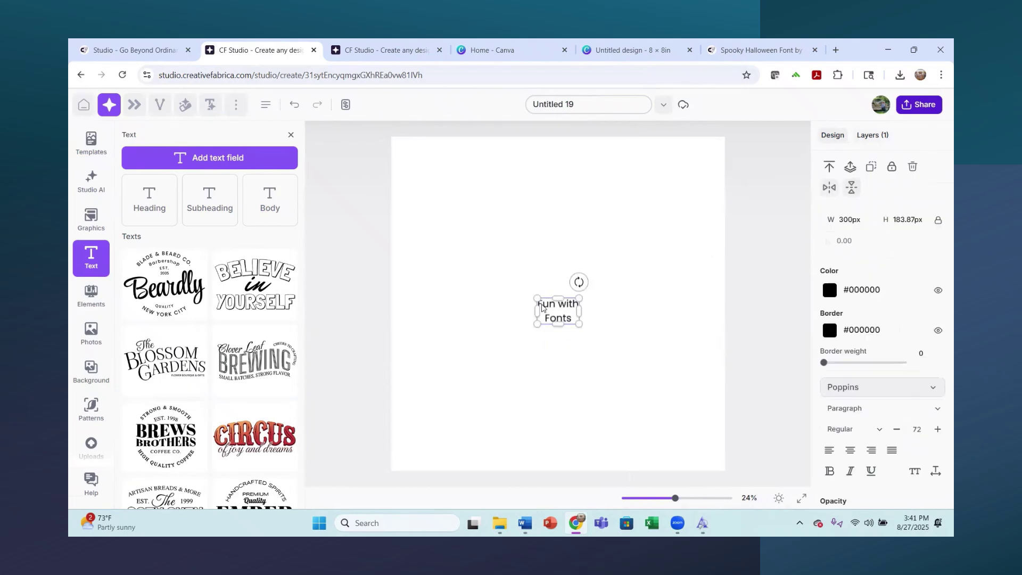
left_click_drag(527, 293, 420, 235)
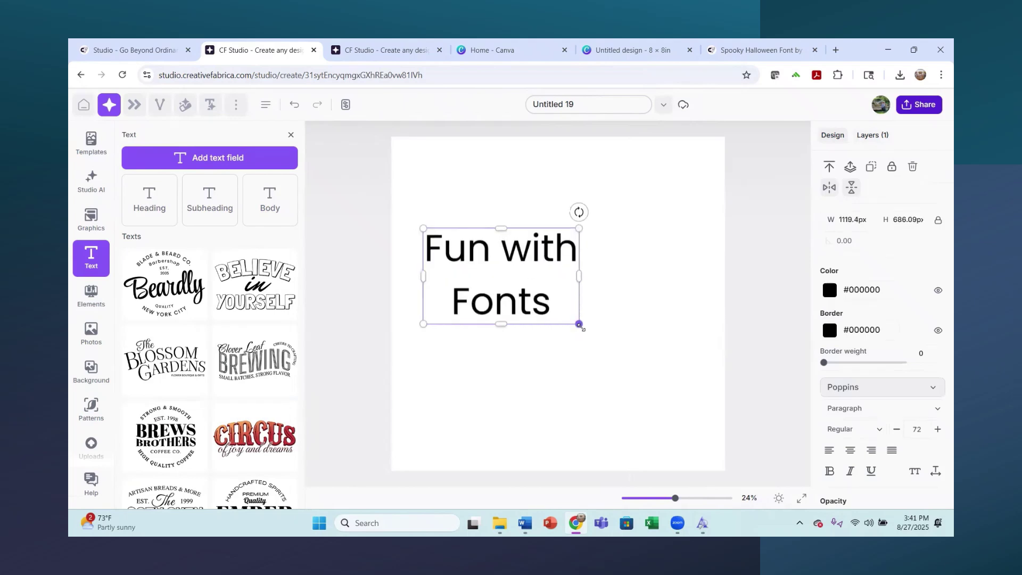
left_click_drag(580, 325, 687, 391)
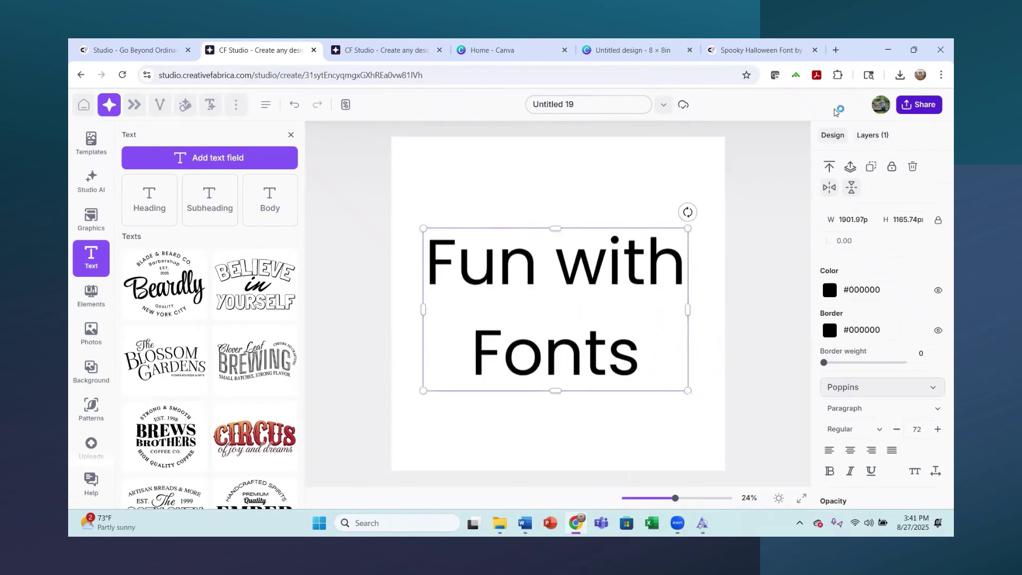
left_click_drag(461, 319, 399, 203)
- Upload the Hello Rainbow Duo OpenType font file from the Hello-Rainbow-Duo folder as a custom font for the "Fun with Fonts" text
double_click(657, 335)
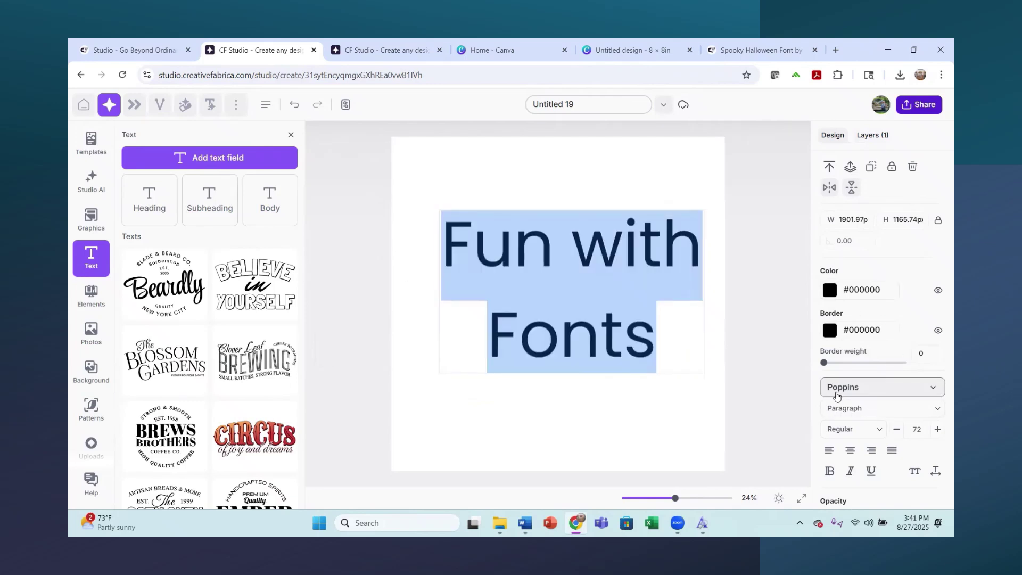
left_click(931, 394)
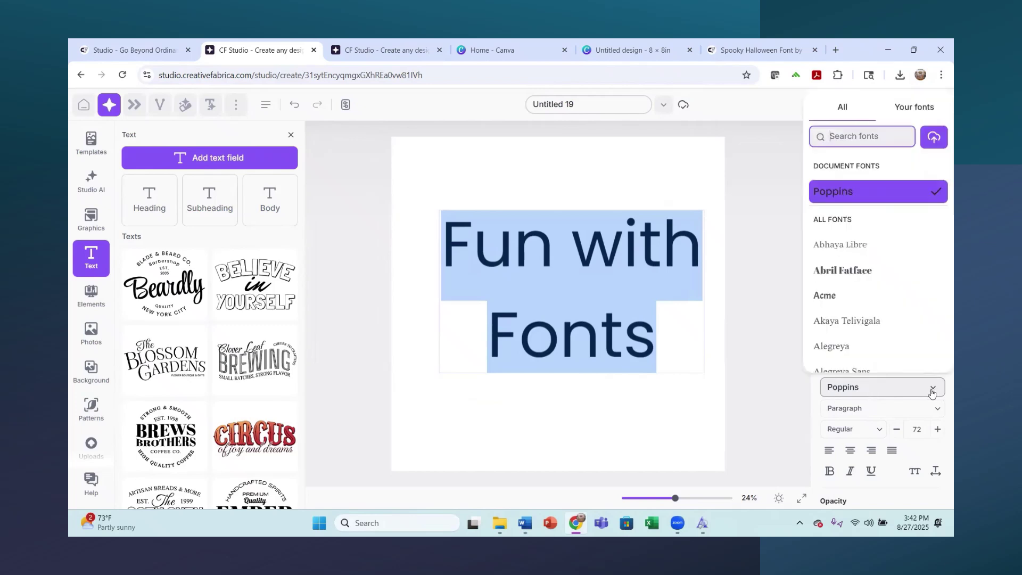
left_click(935, 138)
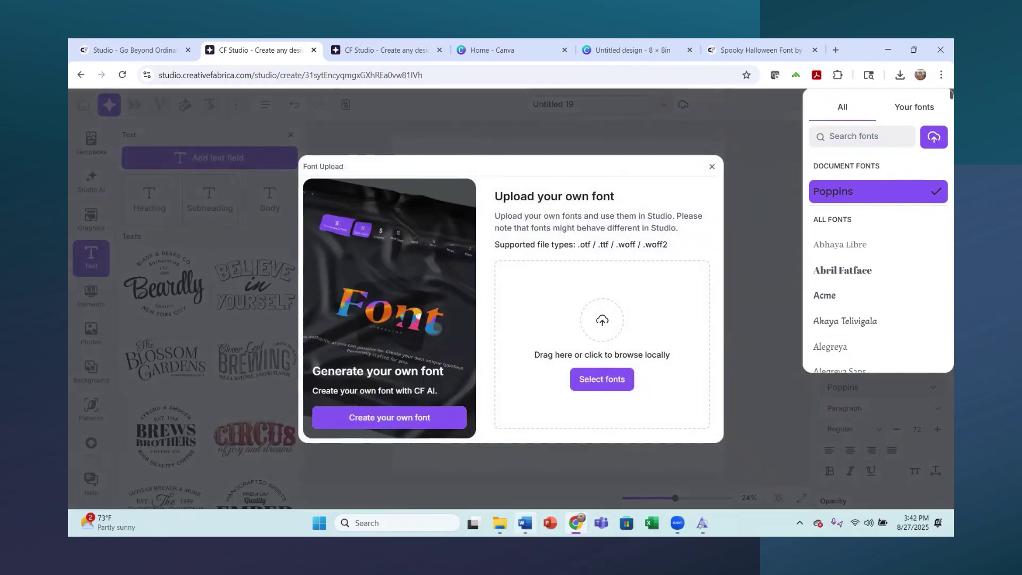
mouse_move(499, 523)
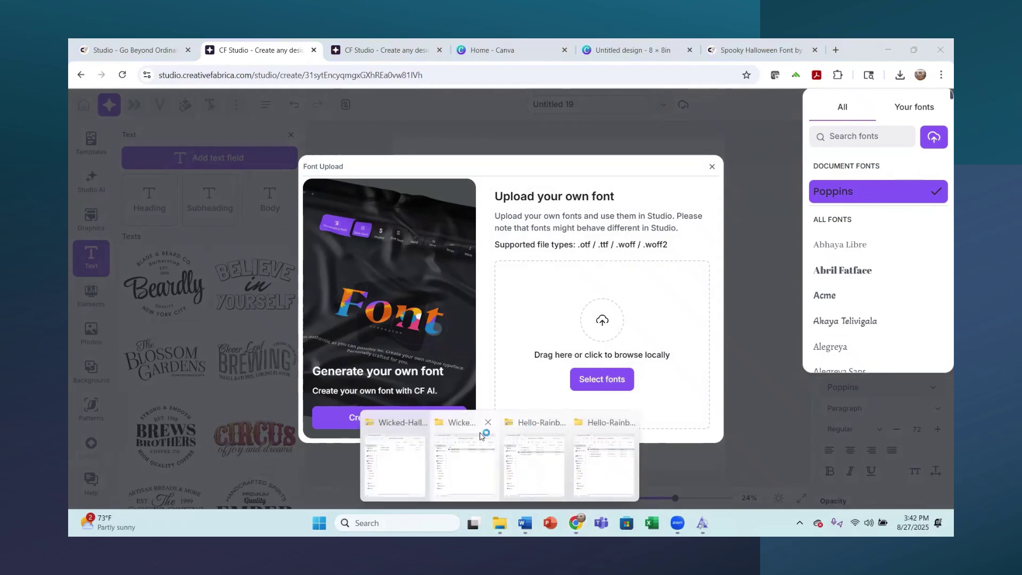
left_click(607, 428)
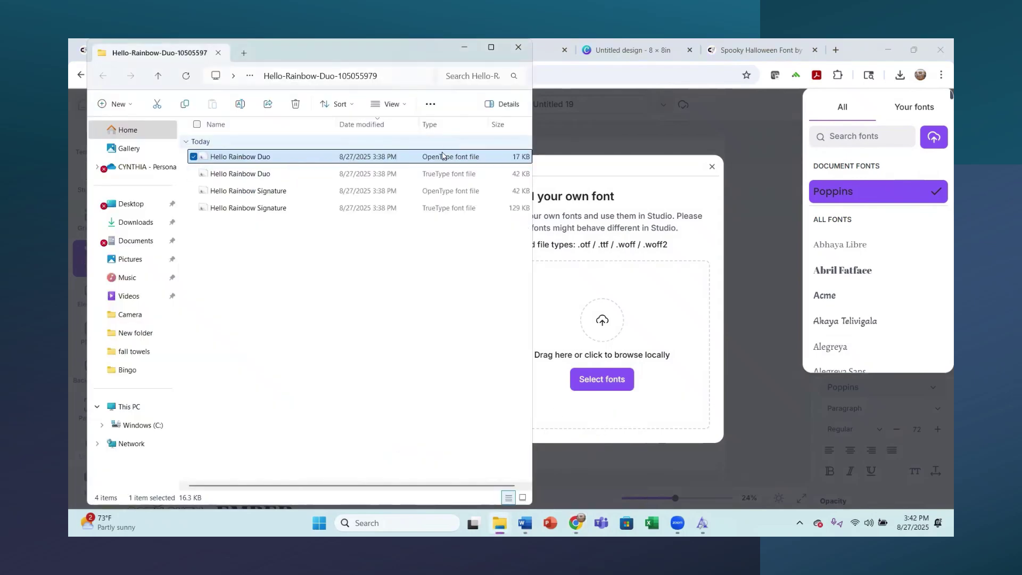
left_click_drag(443, 160, 617, 310)
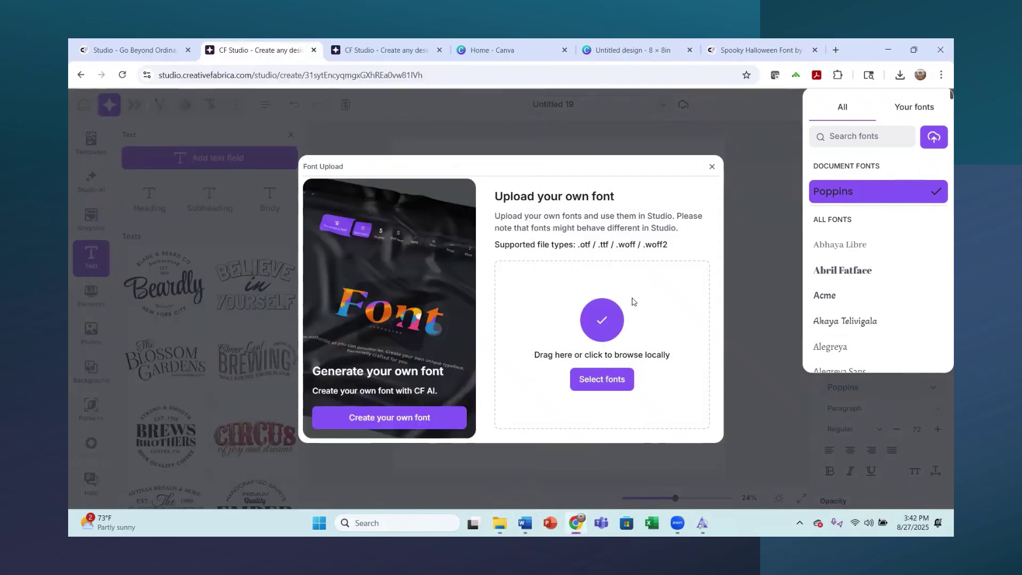
- Upload the Hello Rainbow Signature OpenType font file from the same folder and close the font upload
left_click(602, 379)
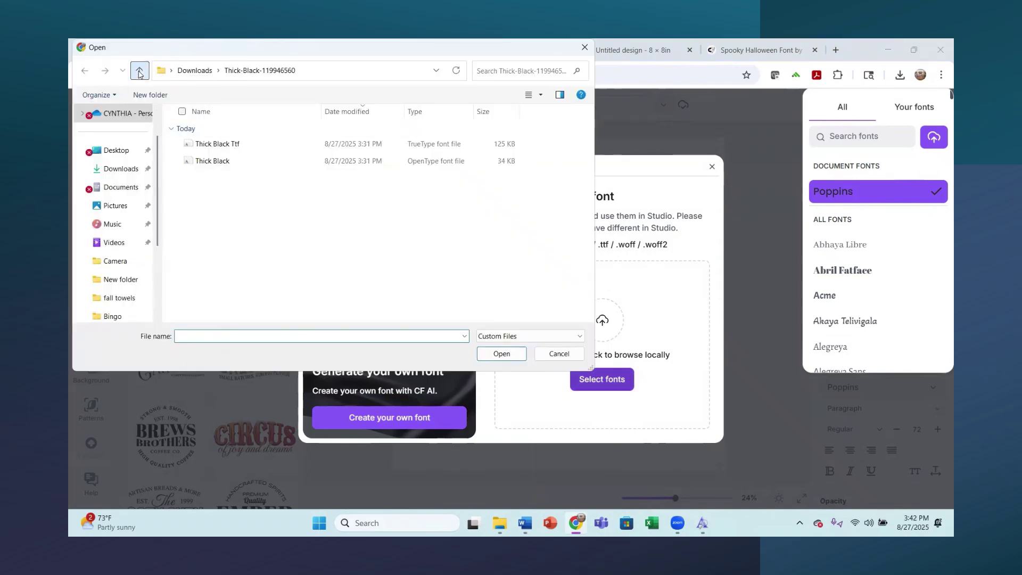
left_click(583, 48)
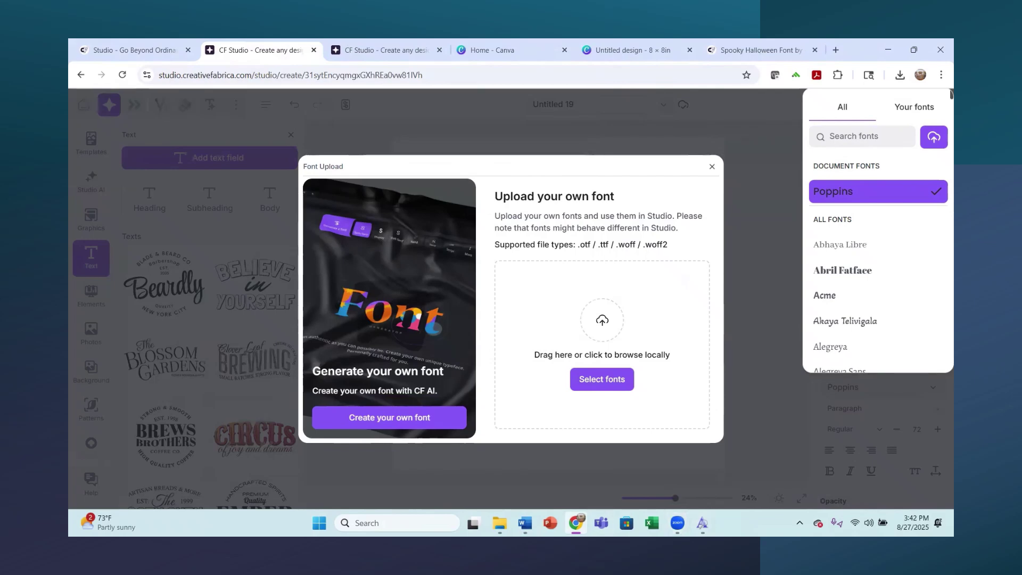
mouse_move(500, 519)
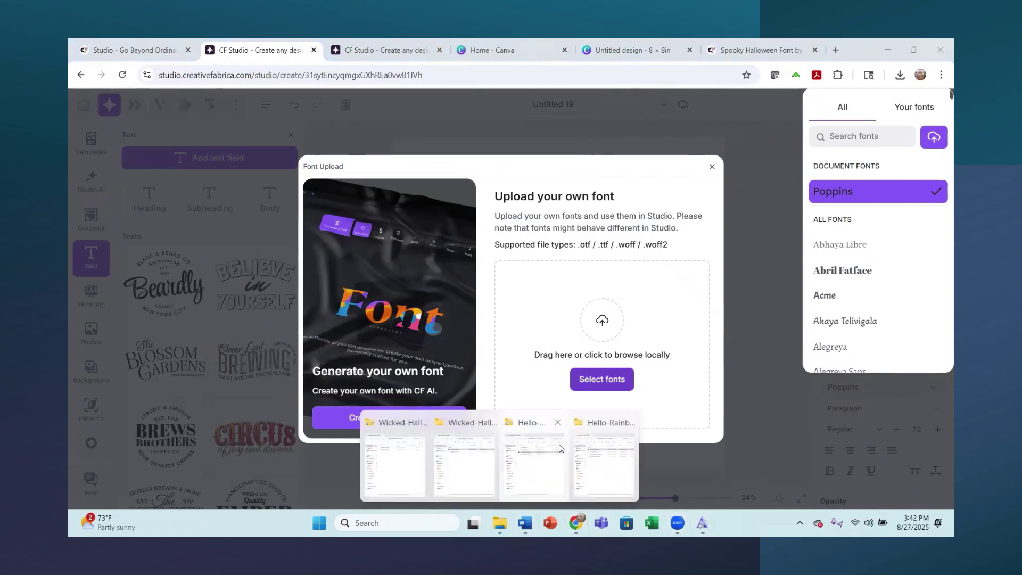
left_click(590, 443)
left_click(372, 192)
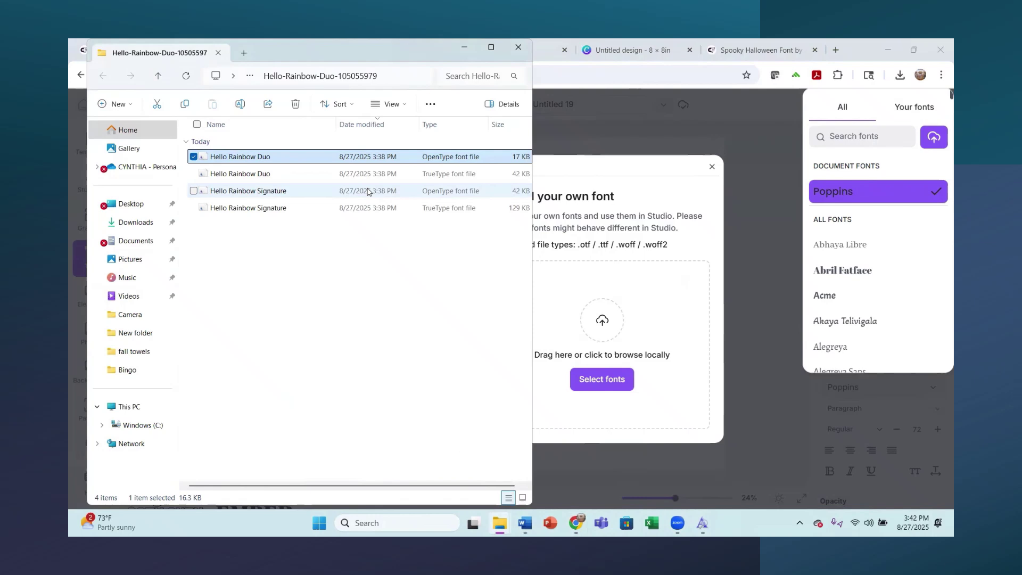
mouse_move(424, 192)
left_mouse_down()
mouse_move(456, 203)
mouse_move(613, 381)
mouse_move(662, 295)
left_mouse_up()
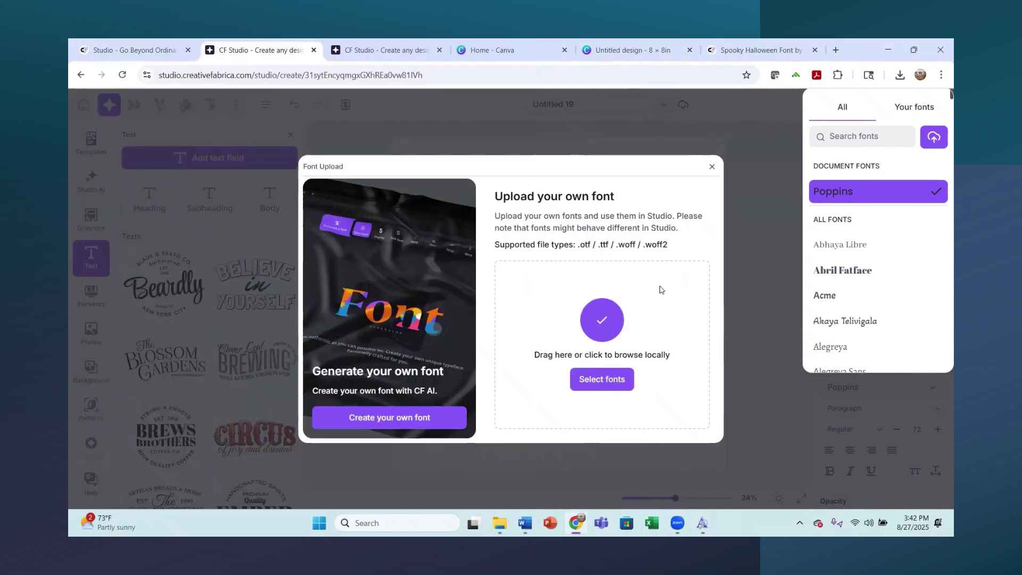
left_click(711, 166)
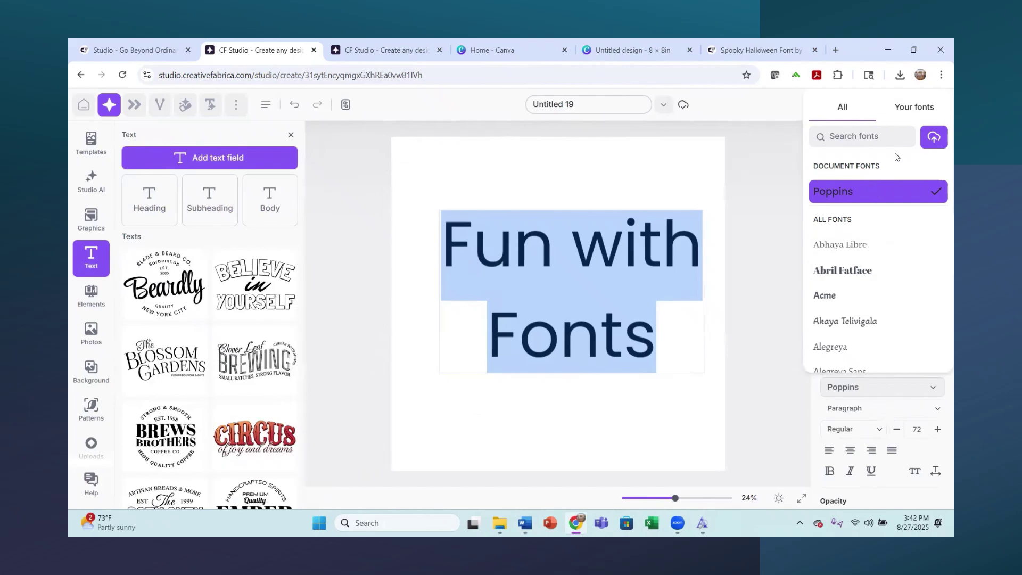
- Look through the full font list and search it for "hello"
scroll(846, 245, "down", 6)
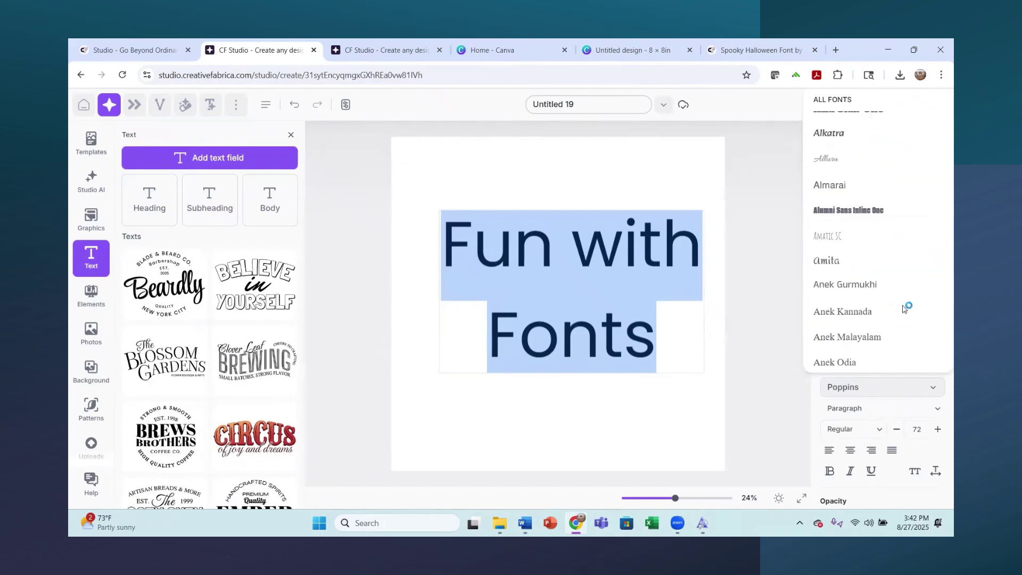
scroll(903, 309, "up", 8)
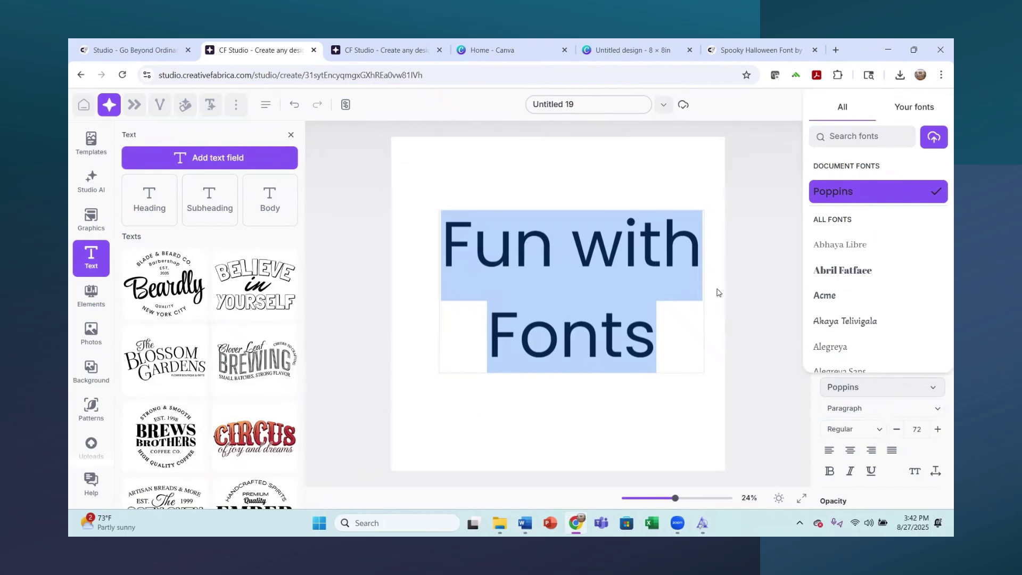
left_click(856, 136)
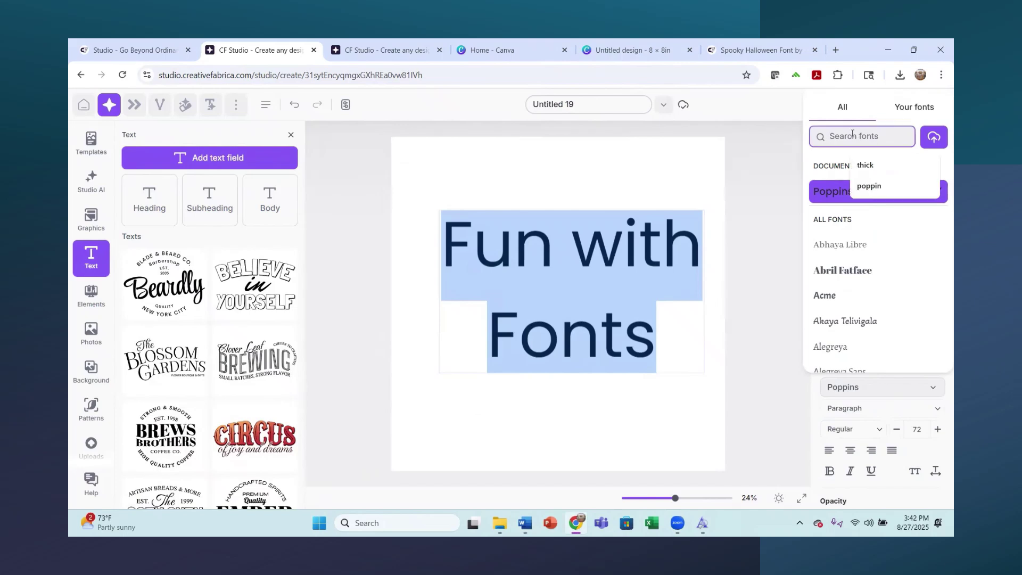
type("hello")
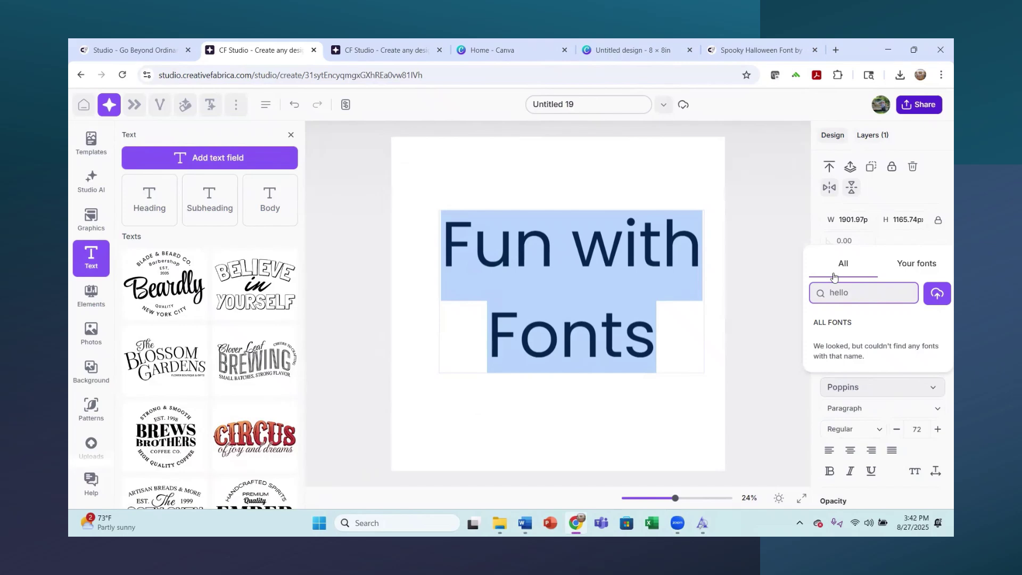
- Try the uploaded HelloRainbow-signature font on the "Fun with Fonts" text, apply HelloRainbowDuo-Regular instead, and deselect the text
left_click(926, 271)
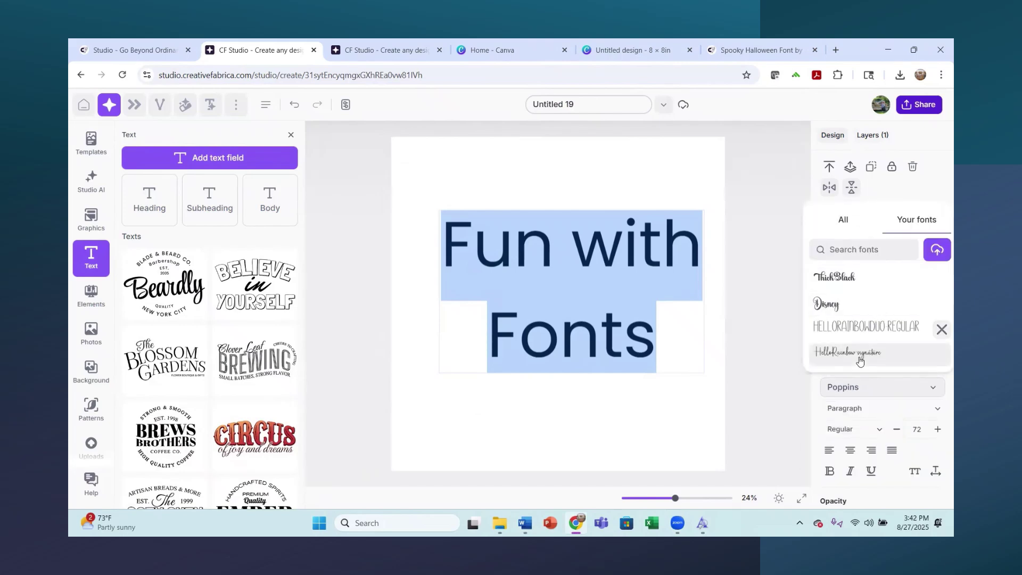
left_click(861, 359)
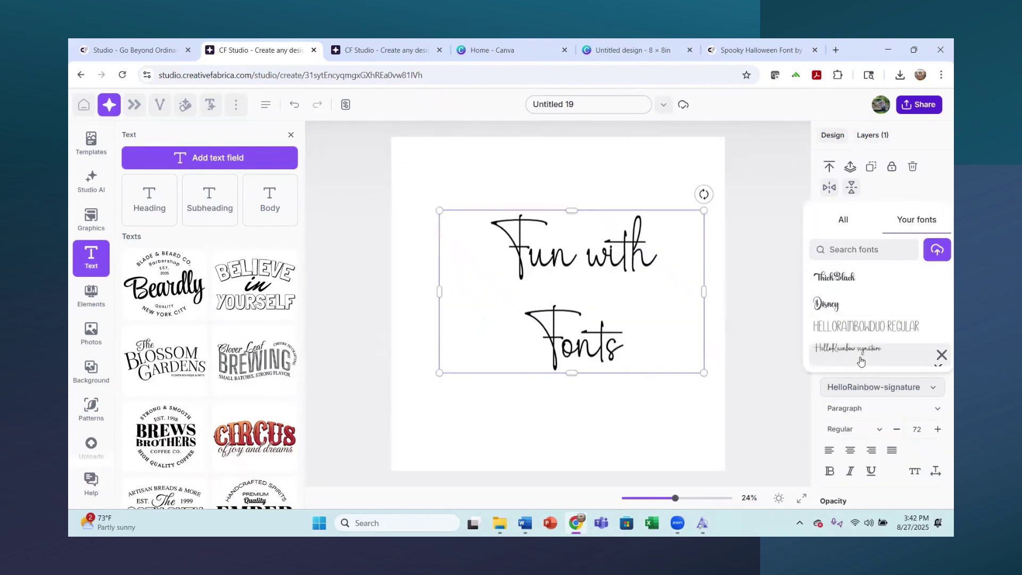
left_click(864, 330)
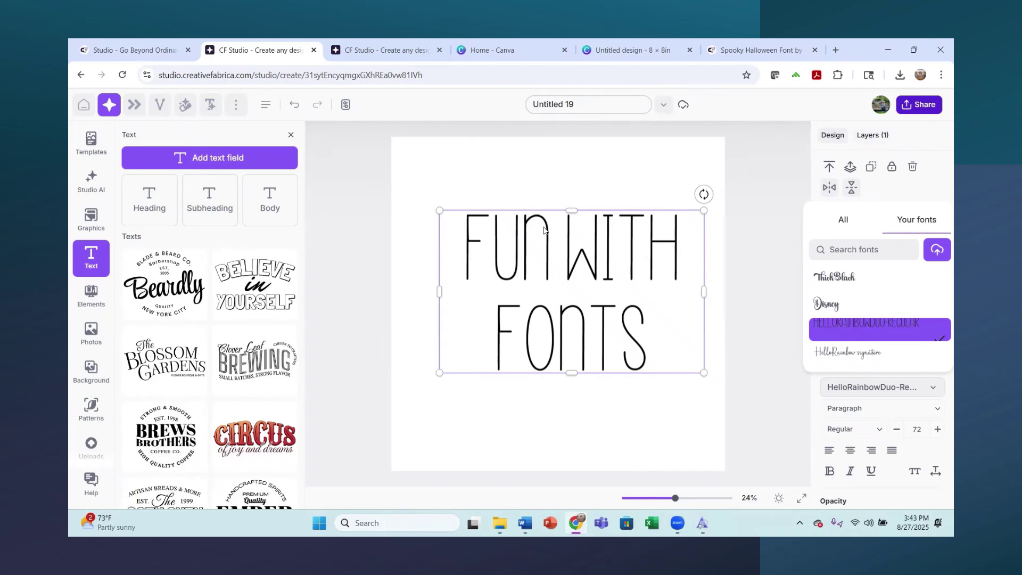
left_click(758, 296)
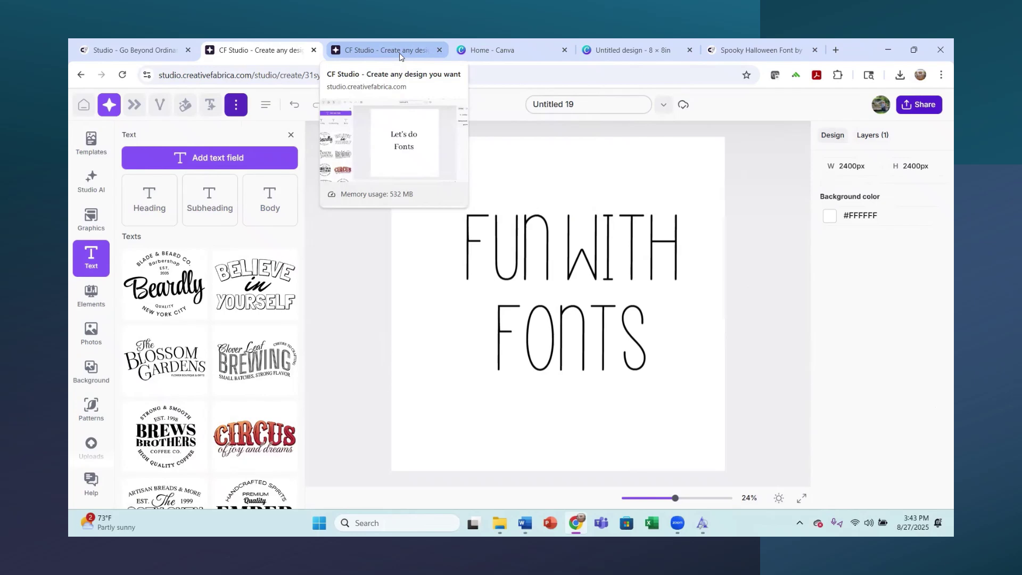
- Switch to Canva and fill in a custom design size of 8 by 8 inches
left_click(517, 48)
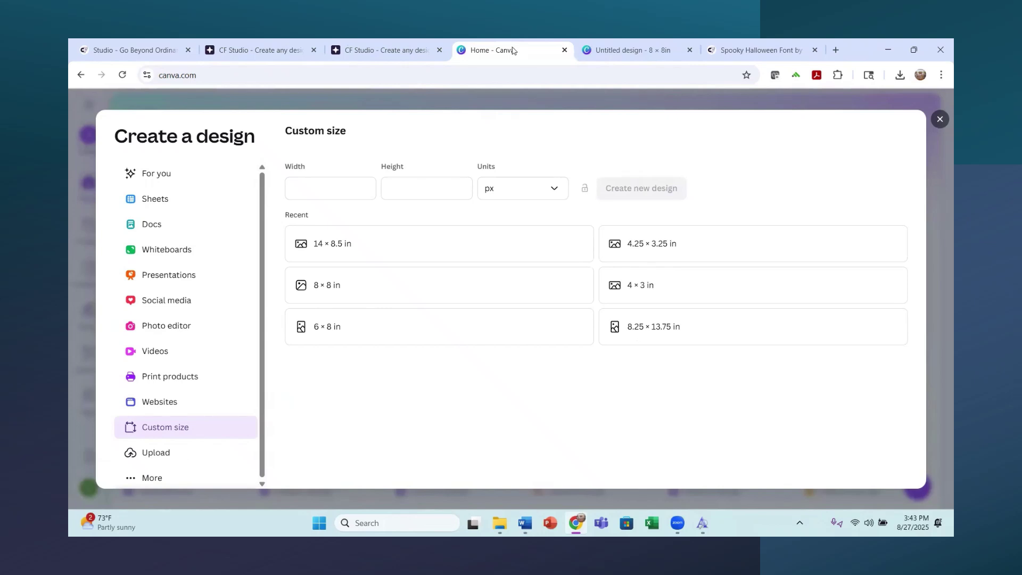
left_click(555, 190)
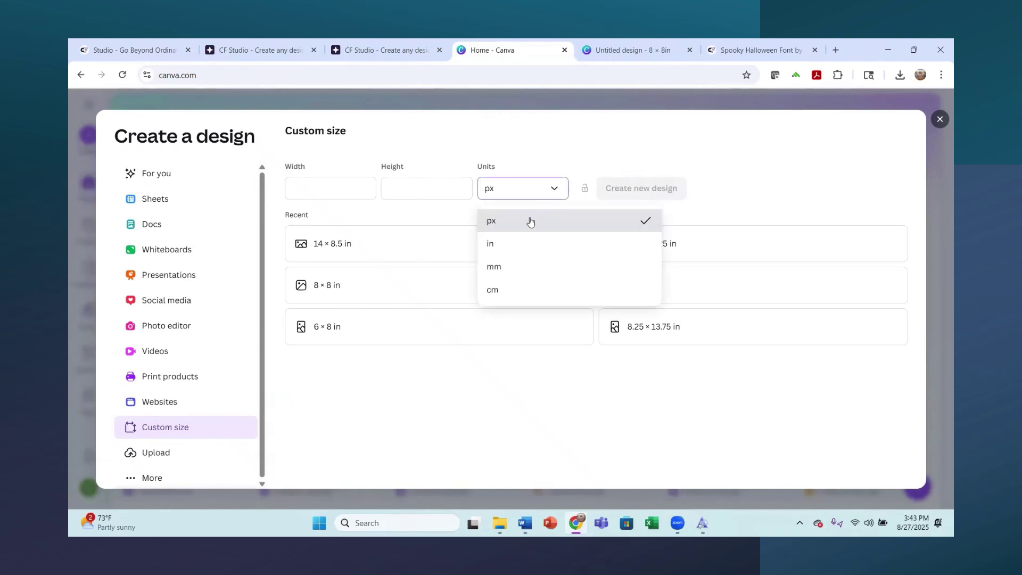
left_click(500, 246)
left_click(369, 196)
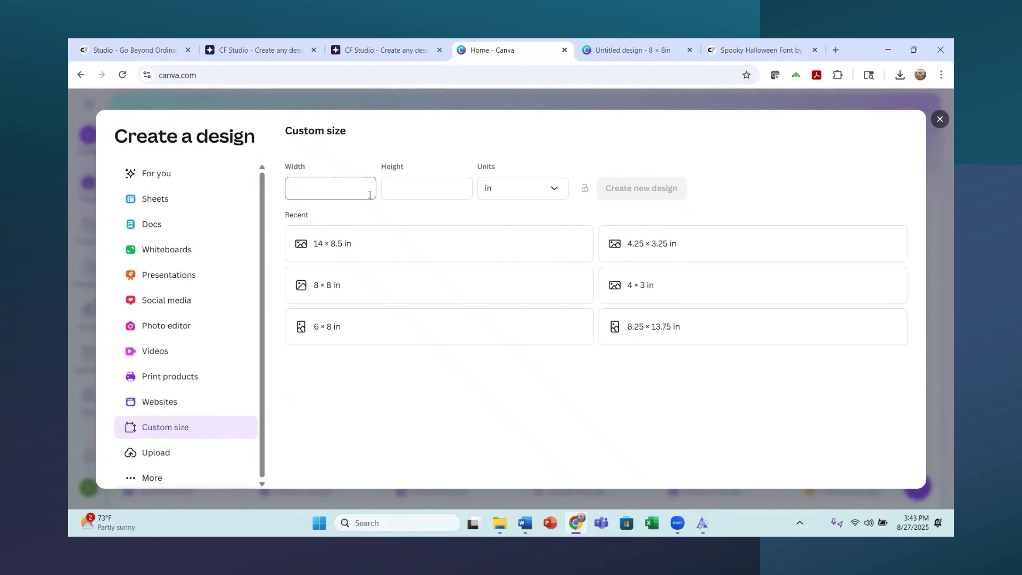
type("8")
left_click(444, 188)
type("8")
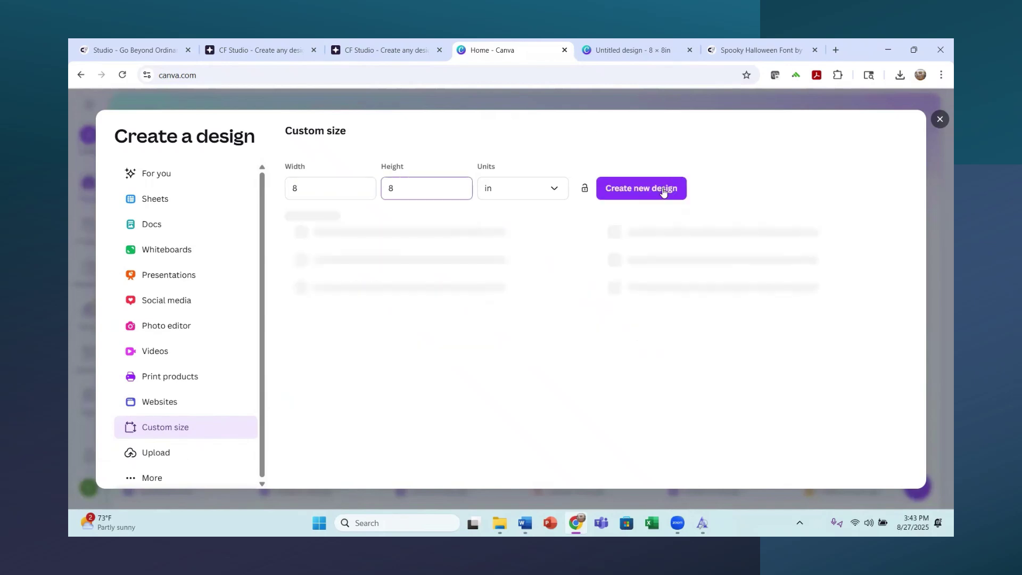
- Switch to the untitled 8 × 8 in Canva design, add a text box to the blank page and open its font choices
left_click(656, 51)
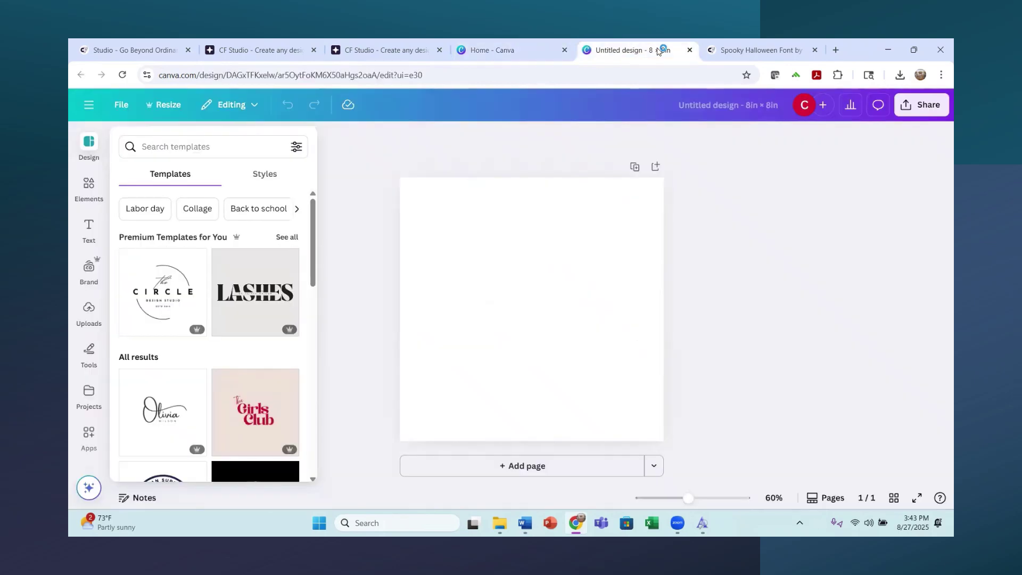
left_click(88, 230)
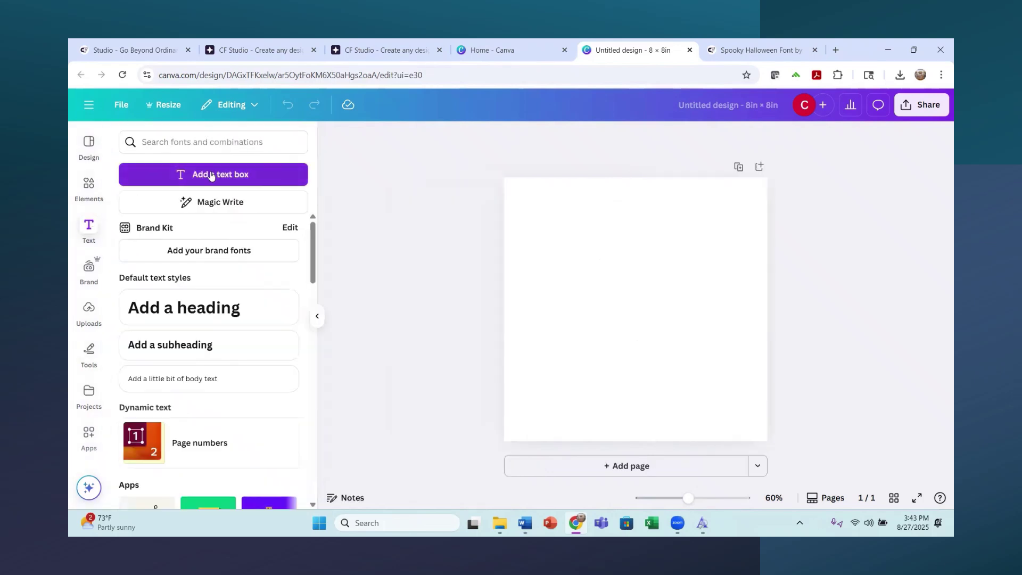
left_click(222, 175)
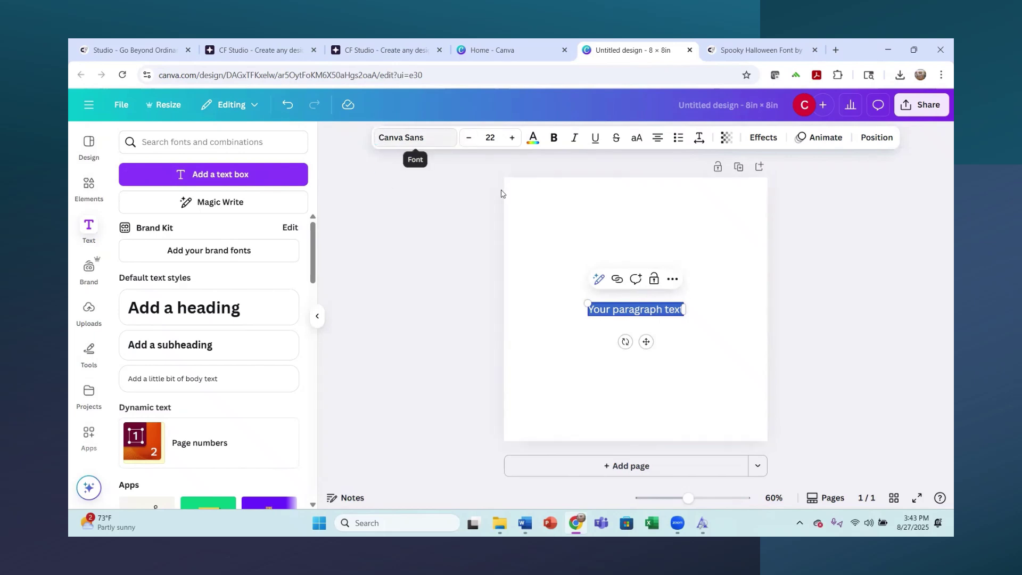
left_click(432, 145)
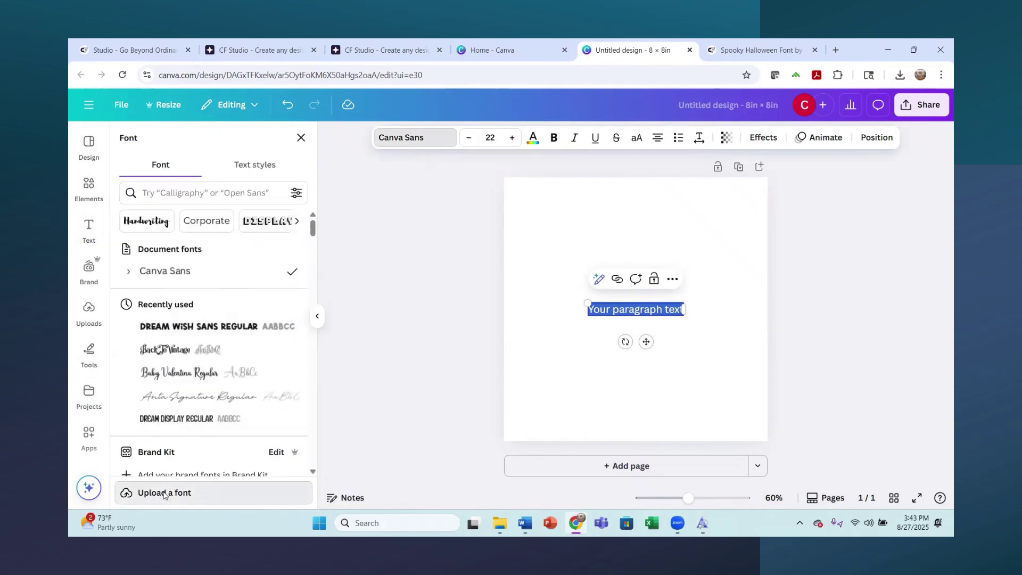
left_click(164, 493)
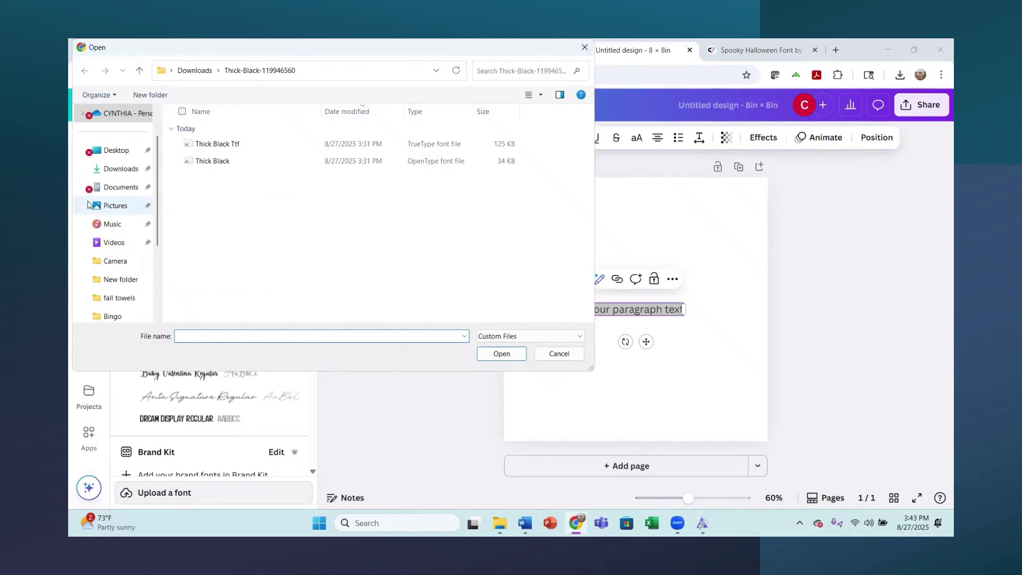
left_click(121, 169)
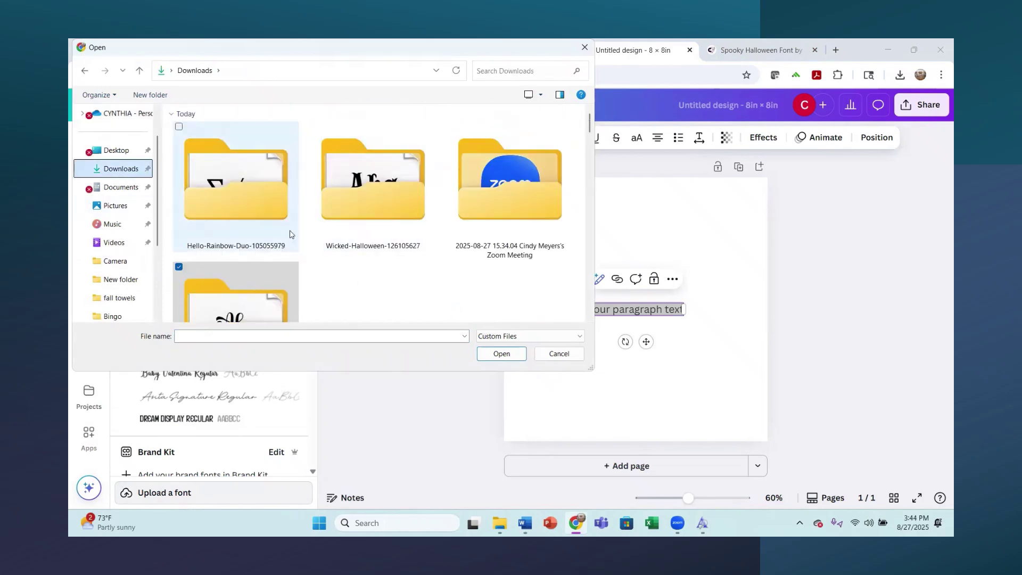
scroll(346, 208, "down", 2)
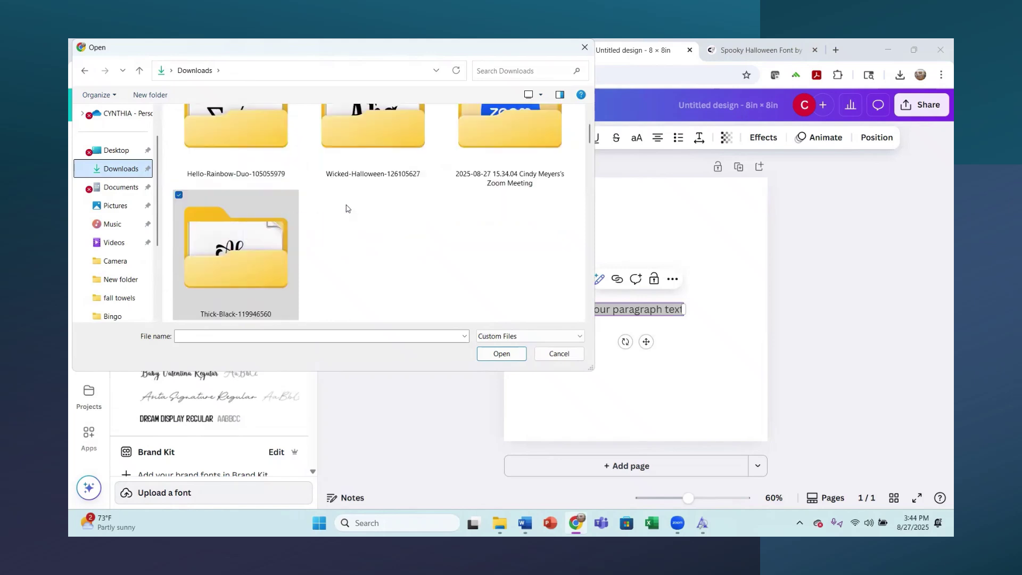
scroll(417, 208, "up", 1)
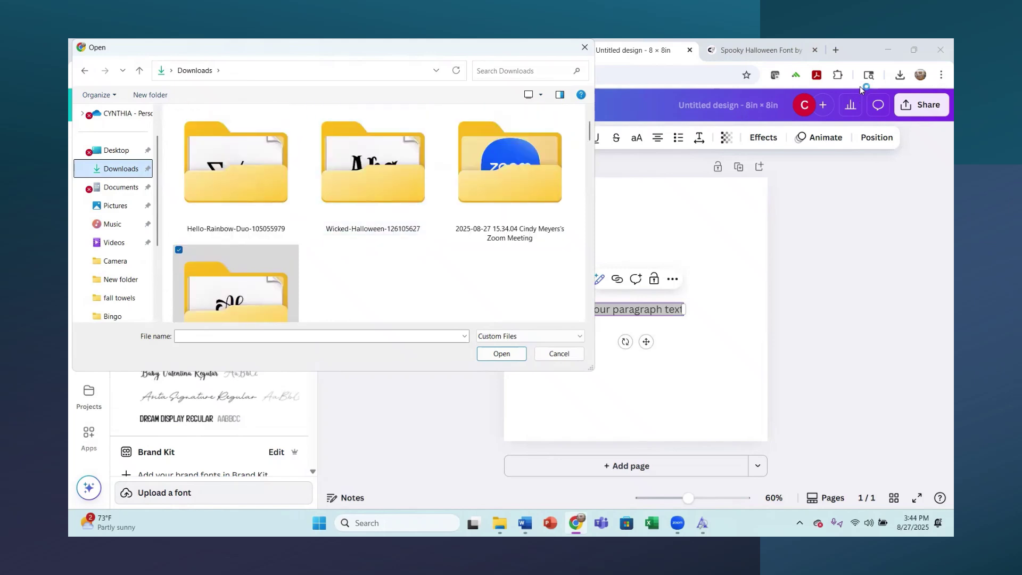
left_click(559, 353)
- Open the downloaded Spooky-Halloween-126852599.zip, extract it to its default folder in Downloads, and close the folder windows
left_click(900, 75)
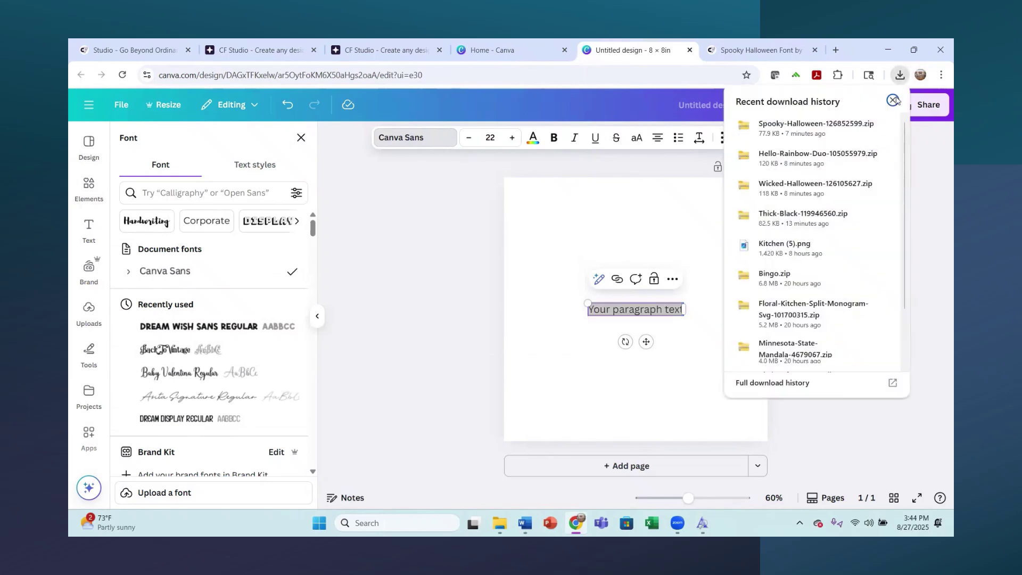
left_click(814, 138)
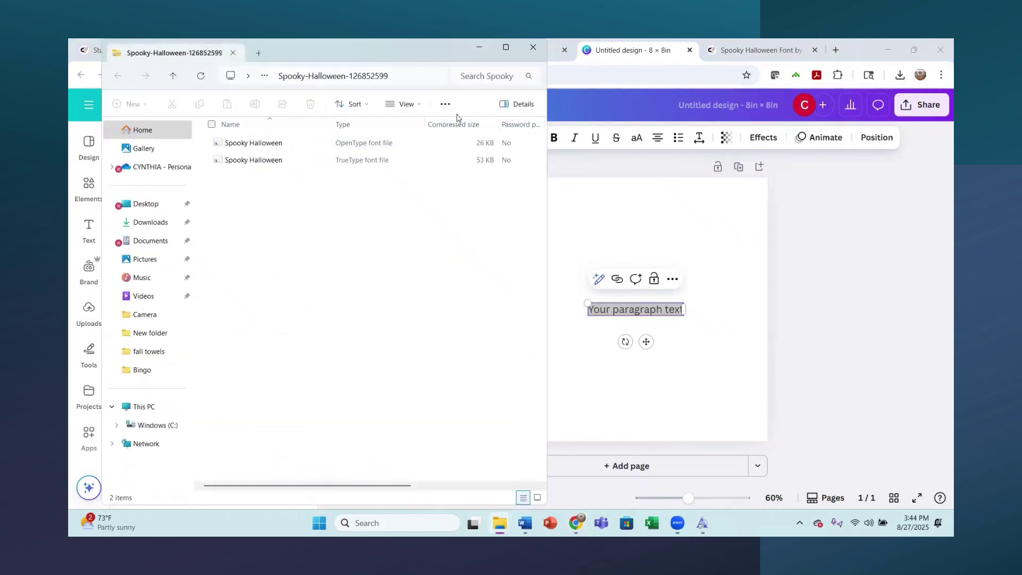
left_click(445, 104)
left_click(418, 131)
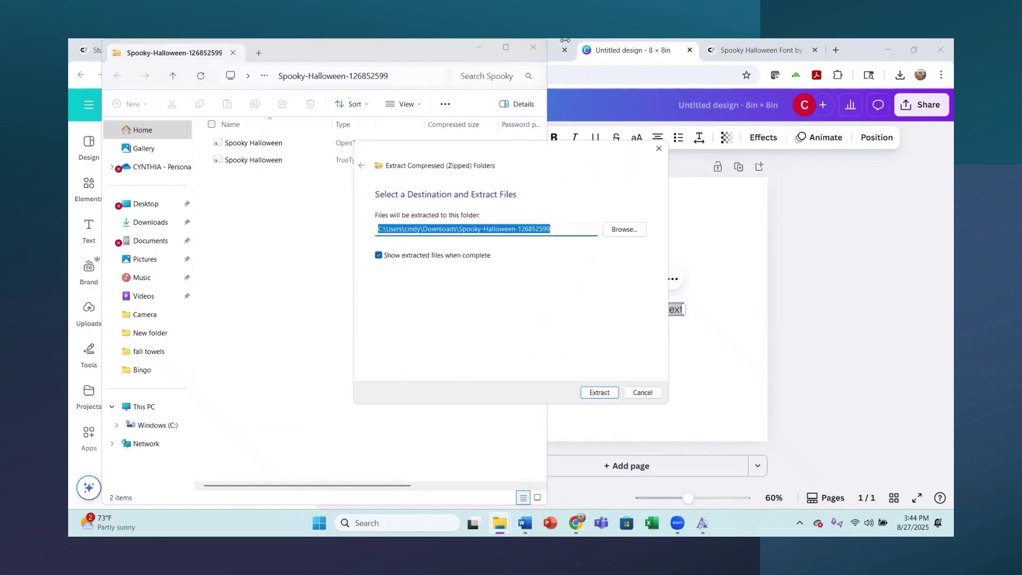
left_click(604, 398)
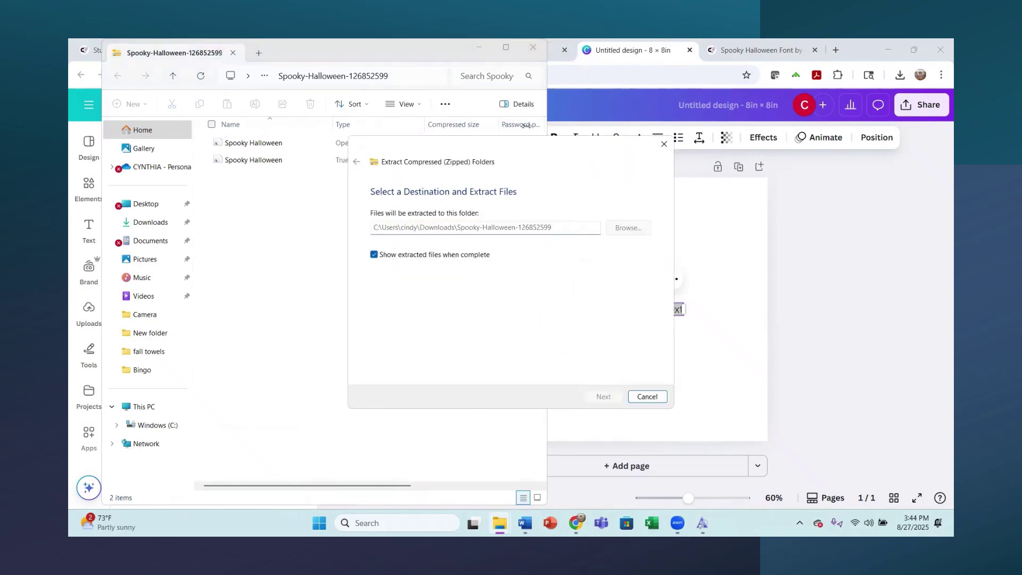
left_click(542, 52)
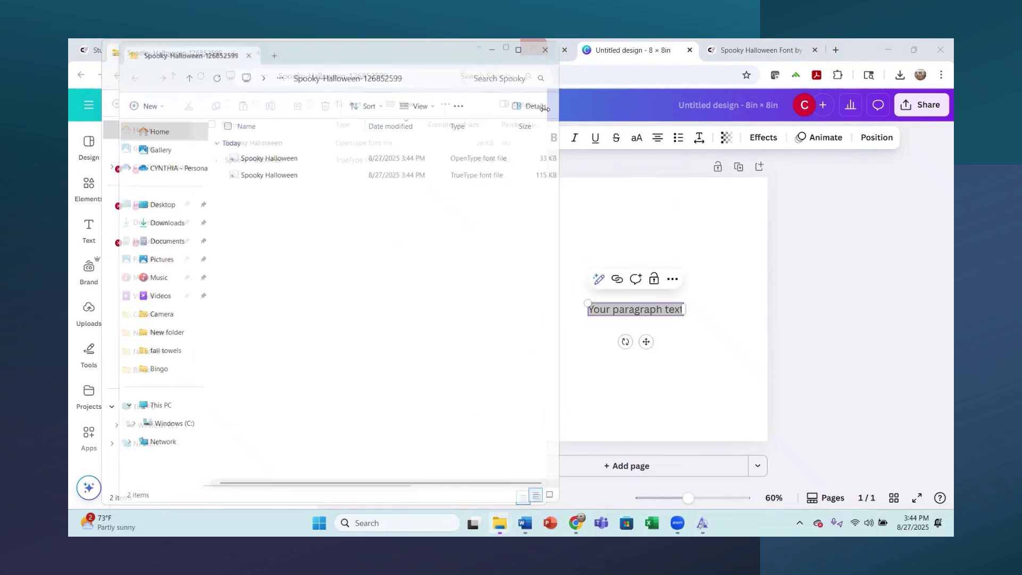
left_click(542, 48)
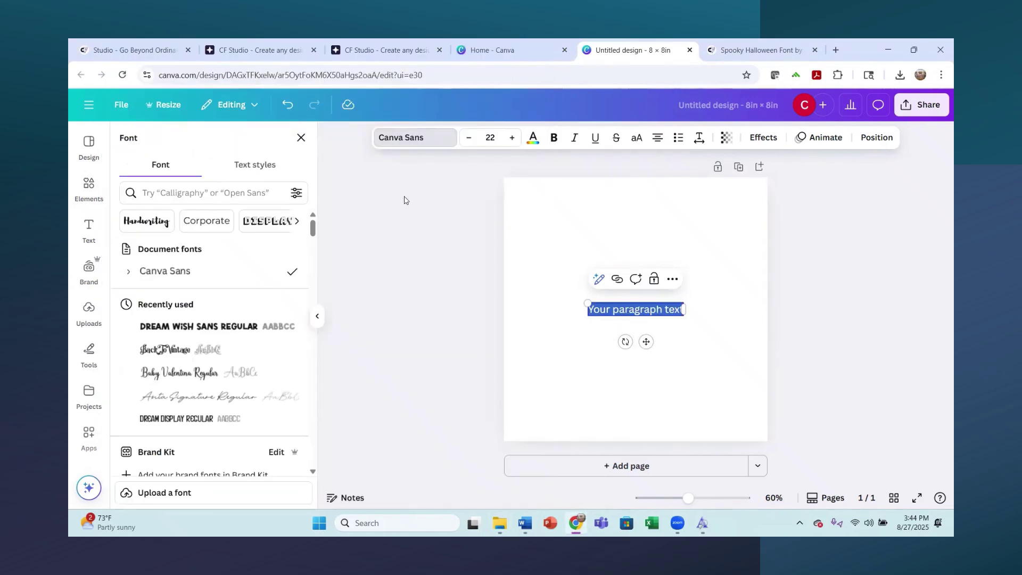
- Upload the OpenType Spooky Halloween font from its extracted Downloads folder and confirm the right to use it
left_click(419, 139)
left_click(410, 139)
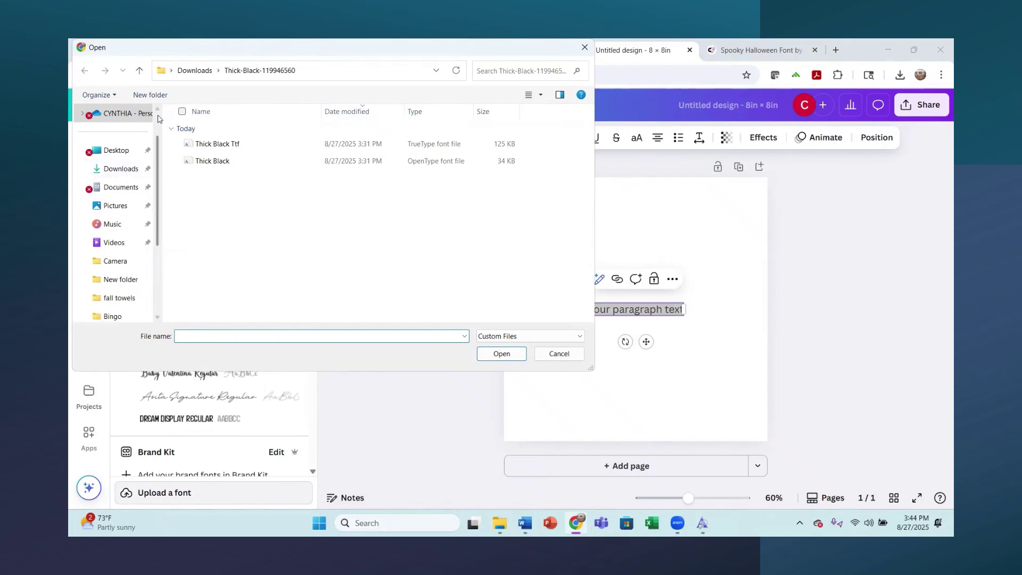
left_click(139, 70)
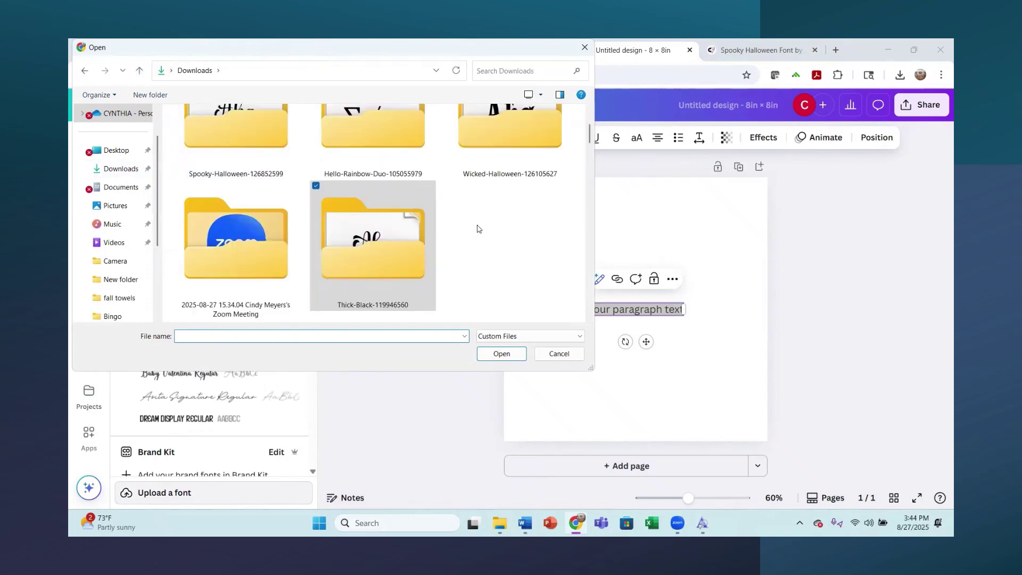
scroll(473, 226, "up", 2)
double_click(250, 218)
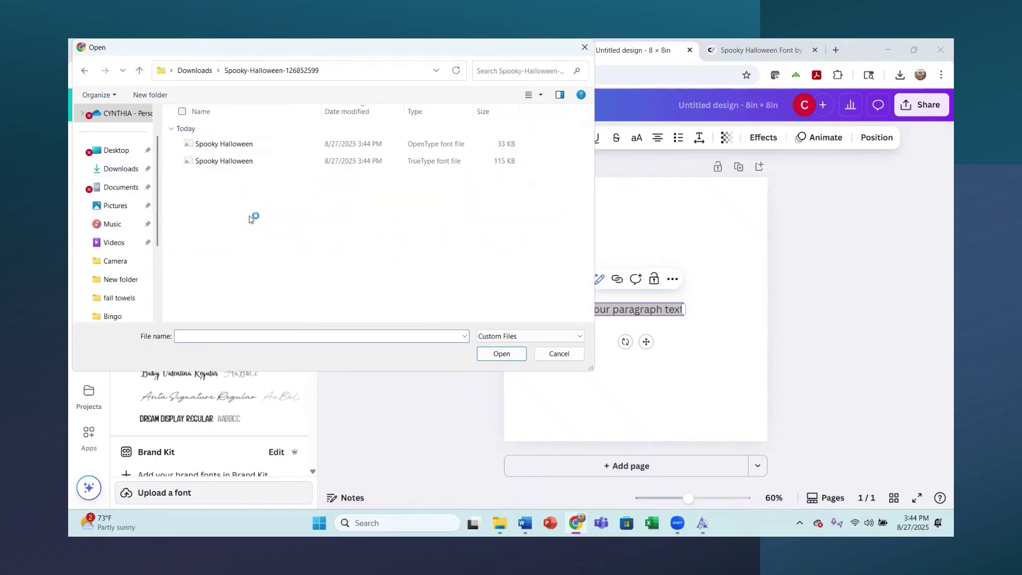
double_click(433, 147)
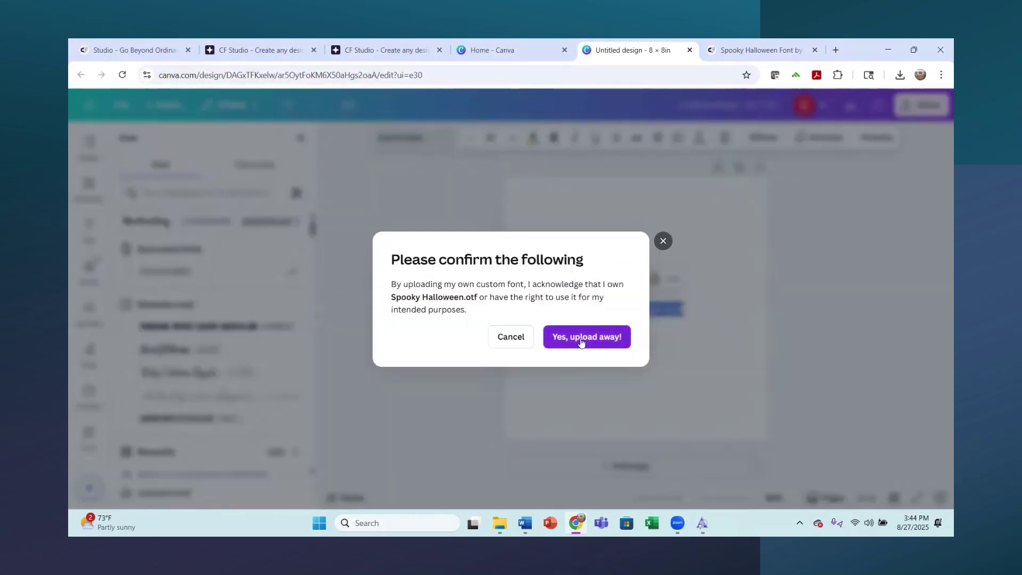
left_click(582, 340)
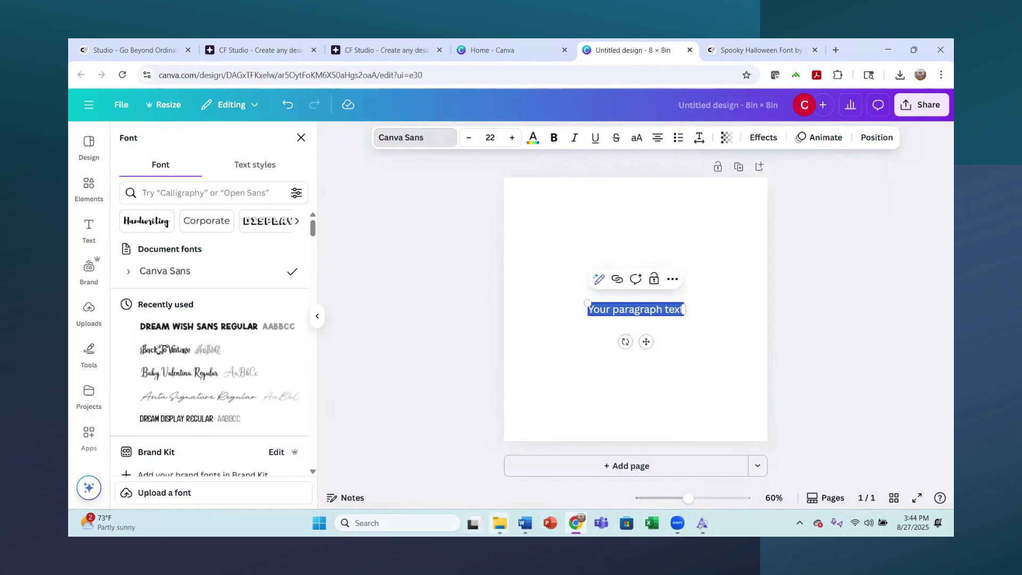
- Look through the design's font list for the uploaded Spooky Halloween font
left_click(499, 523)
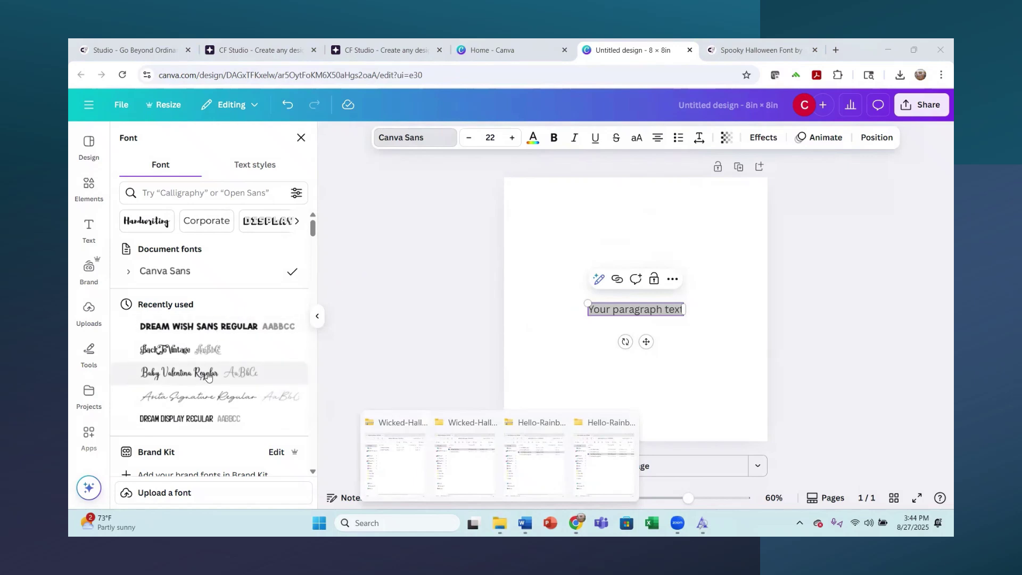
scroll(211, 369, "down", 2)
scroll(210, 368, "down", 1)
scroll(277, 335, "up", 4)
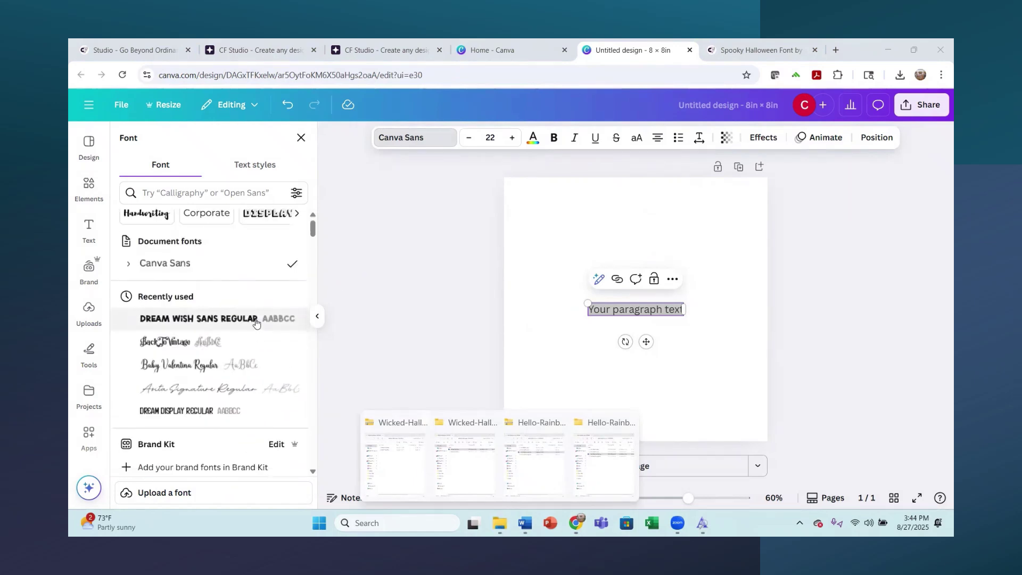
scroll(314, 231, "down", 4)
left_click_drag(315, 250, 313, 367)
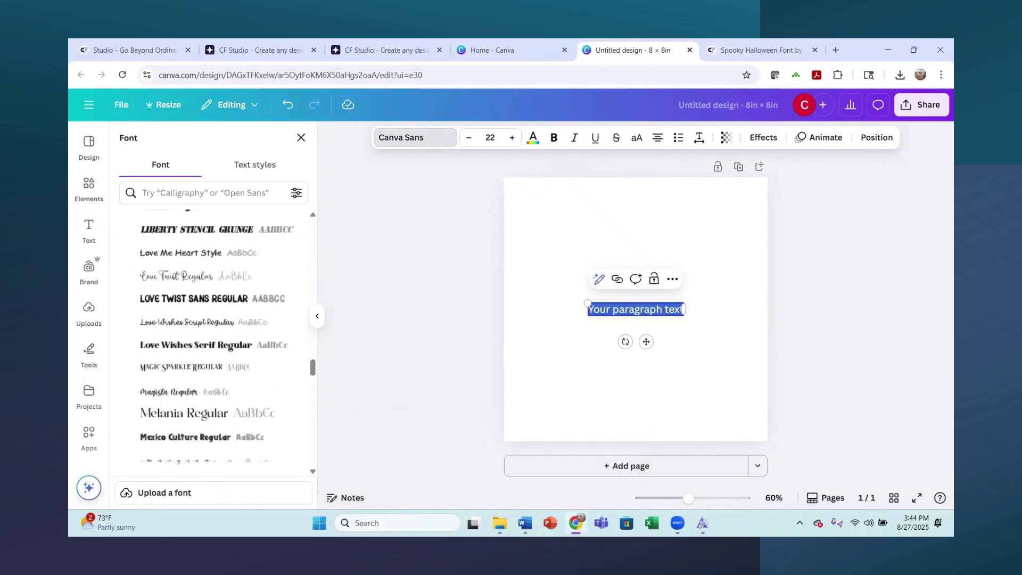
- Check the Downloads folder in File Explorer for the extracted font folders, then return to the Canva design
left_click(500, 522)
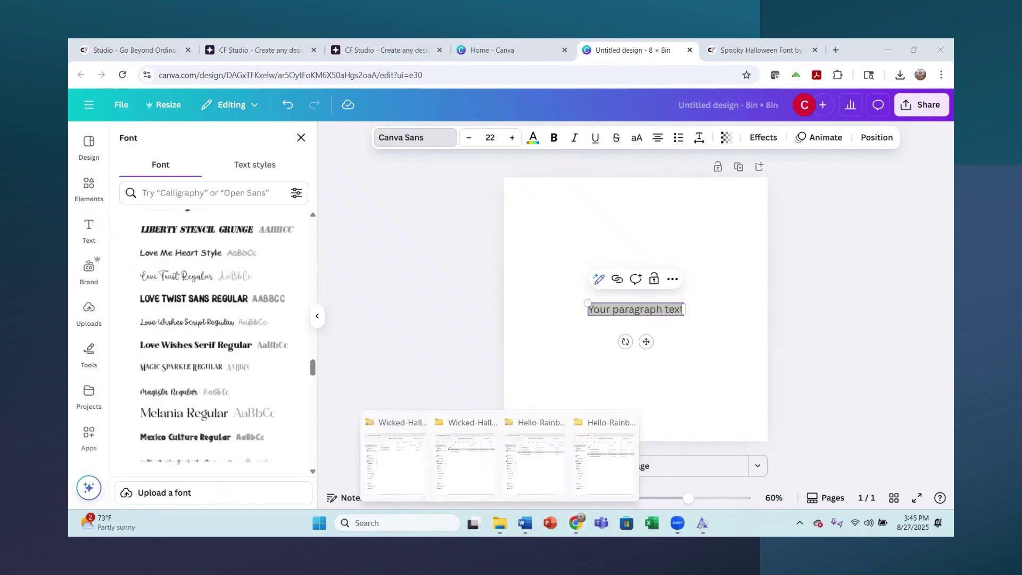
left_click(612, 429)
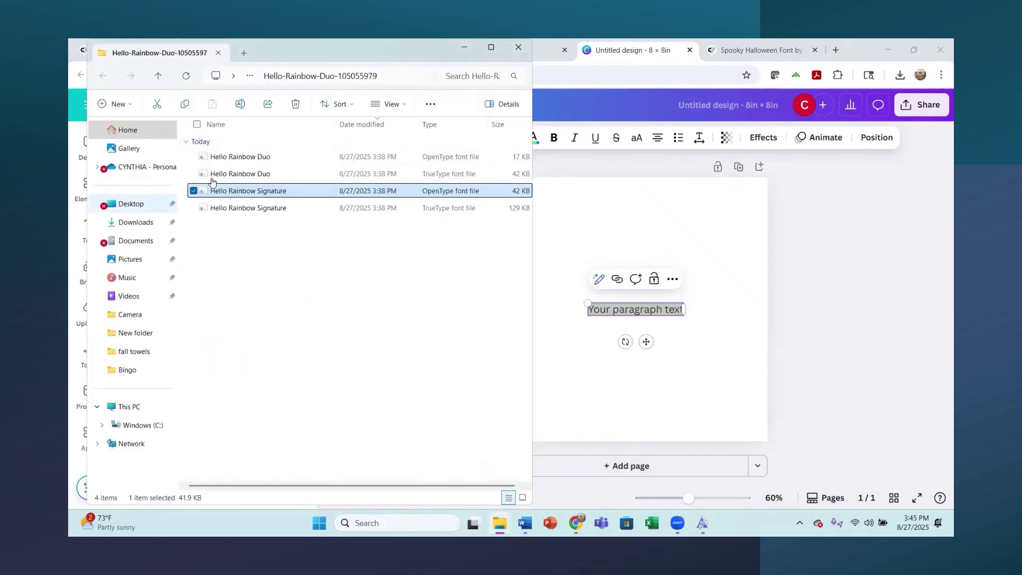
key("alt+Up")
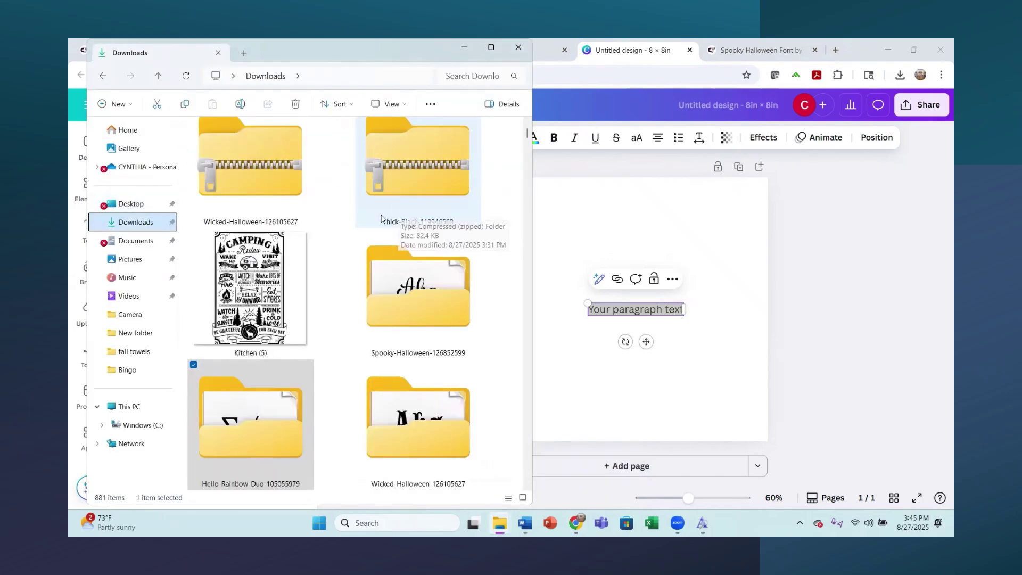
scroll(426, 299, "down", 3)
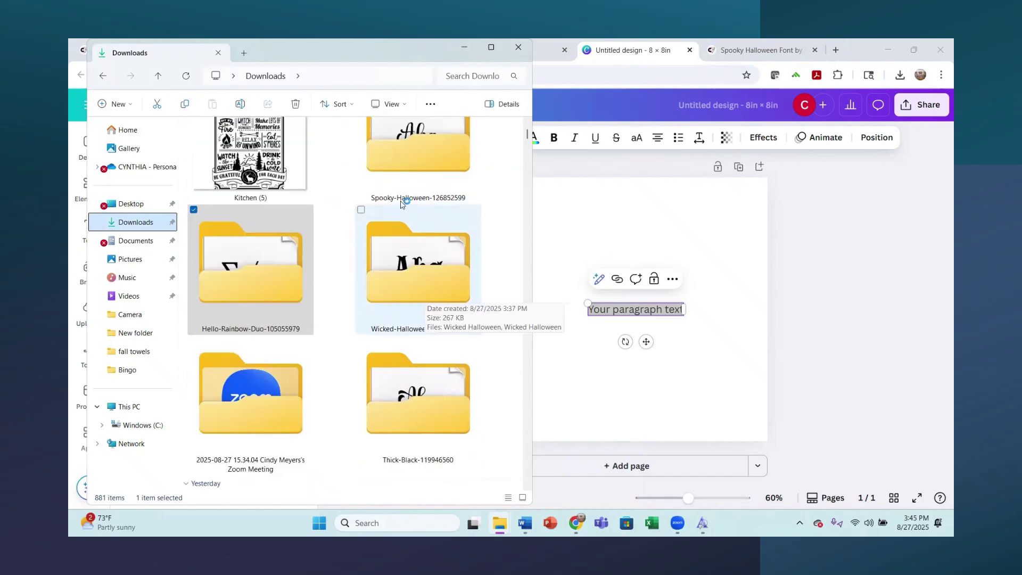
left_click(667, 360)
left_click(668, 360)
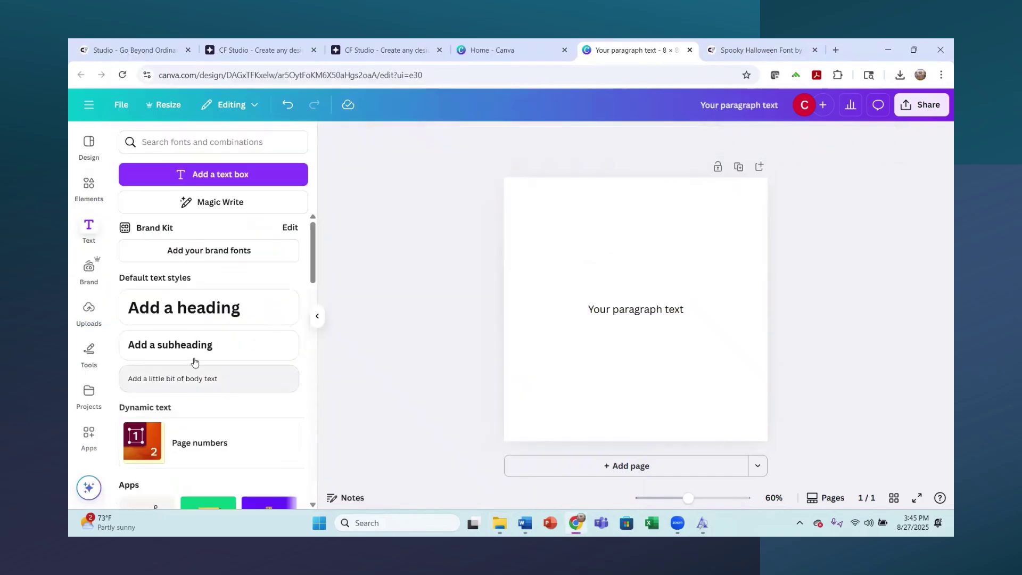
- Apply the uploaded Spooky Halloween font to the "Your paragraph text" text box
left_click(634, 310)
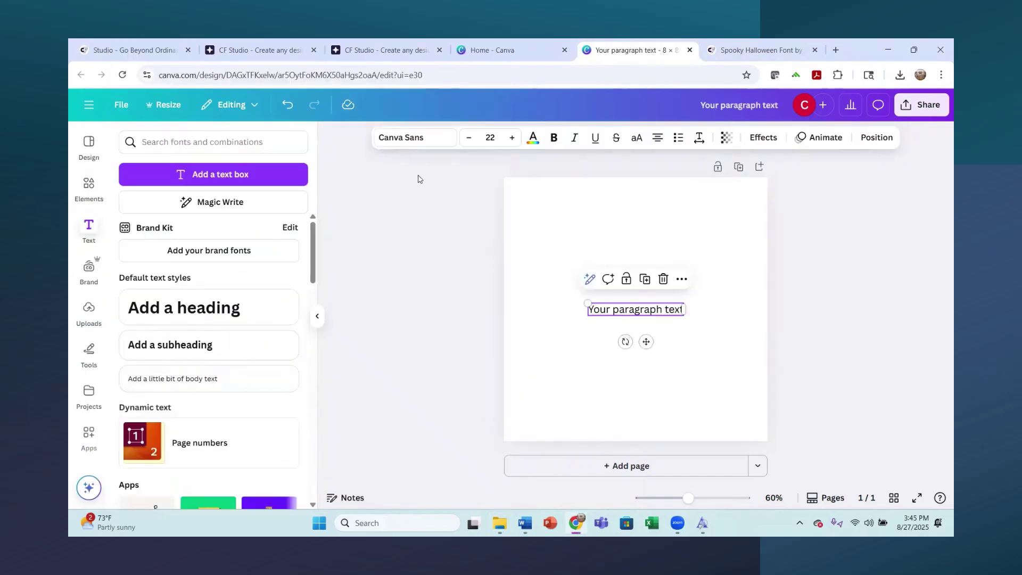
left_click(420, 139)
scroll(240, 347, "down", 2)
scroll(237, 351, "down", 5)
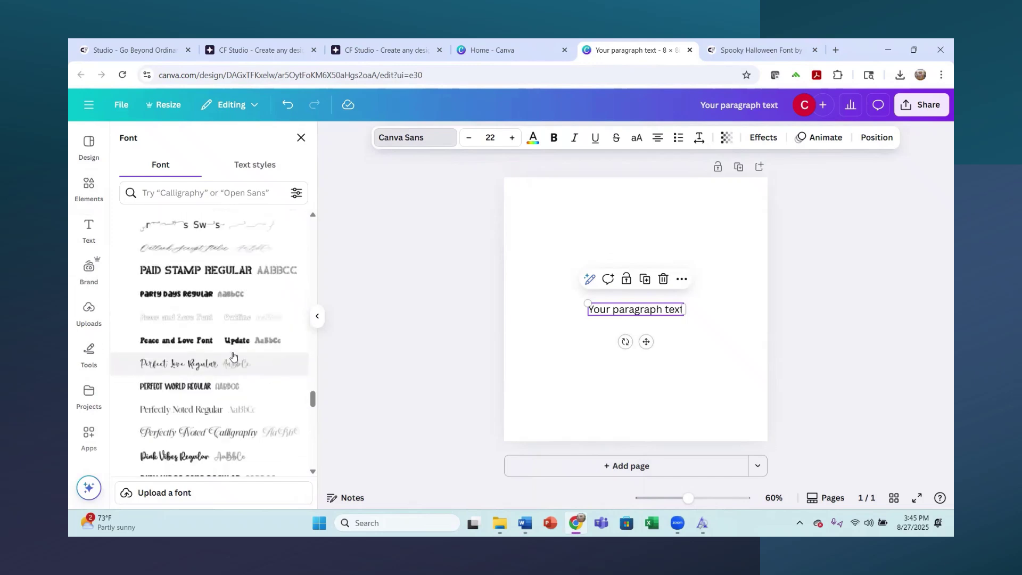
scroll(232, 352, "down", 3)
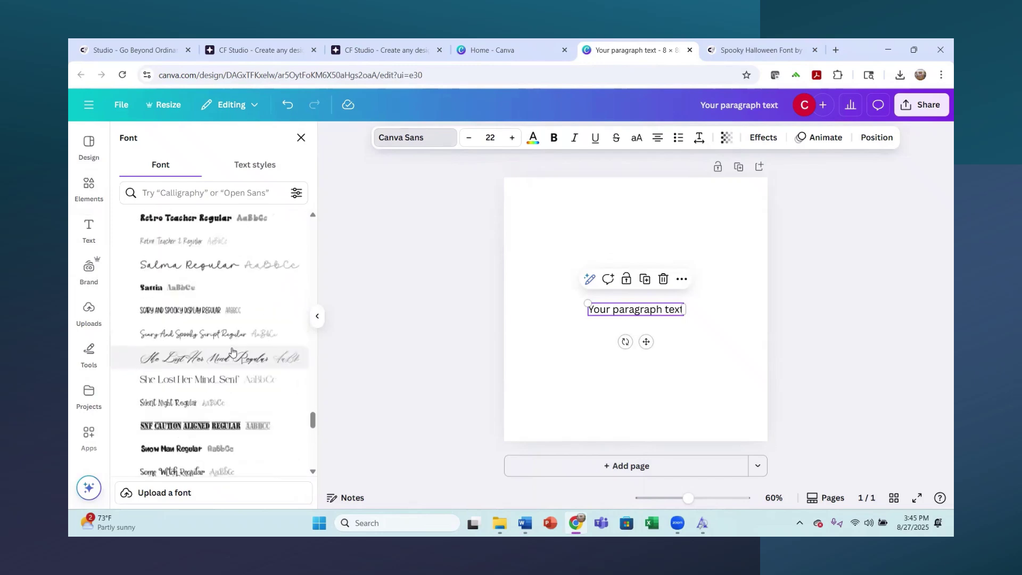
scroll(231, 312, "down", 1)
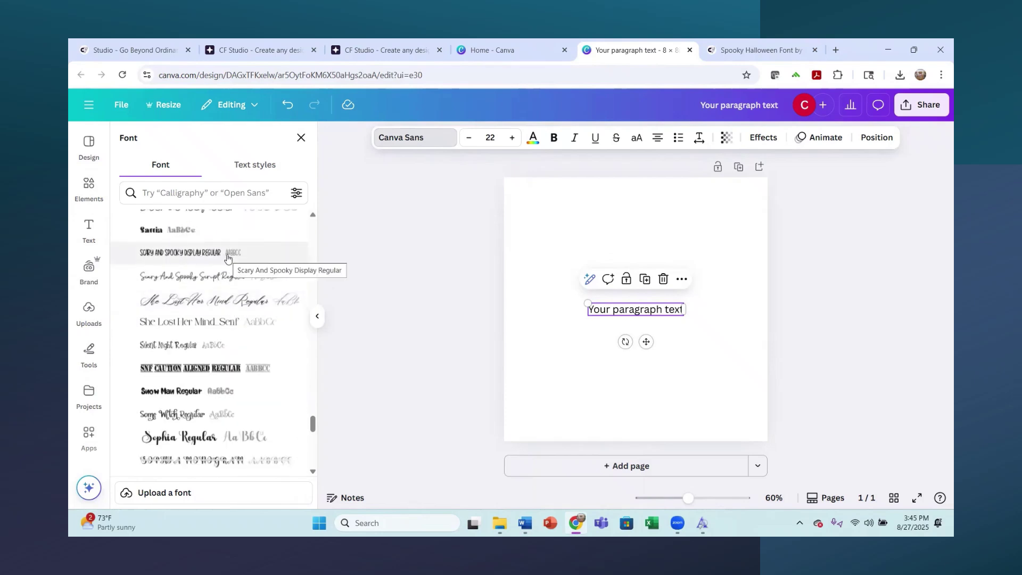
scroll(197, 298, "down", 1)
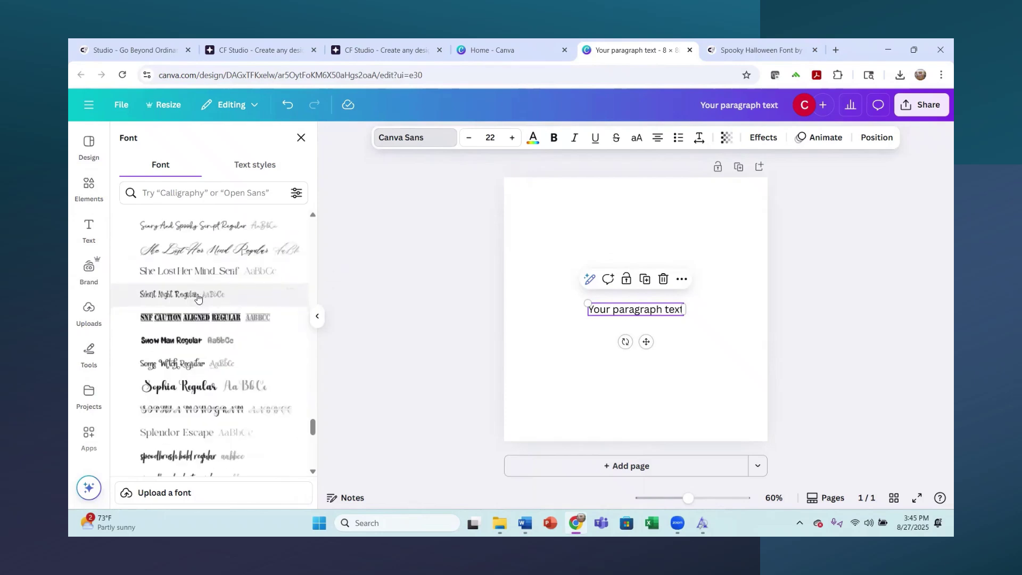
scroll(180, 355, "down", 1)
scroll(180, 355, "down", 2)
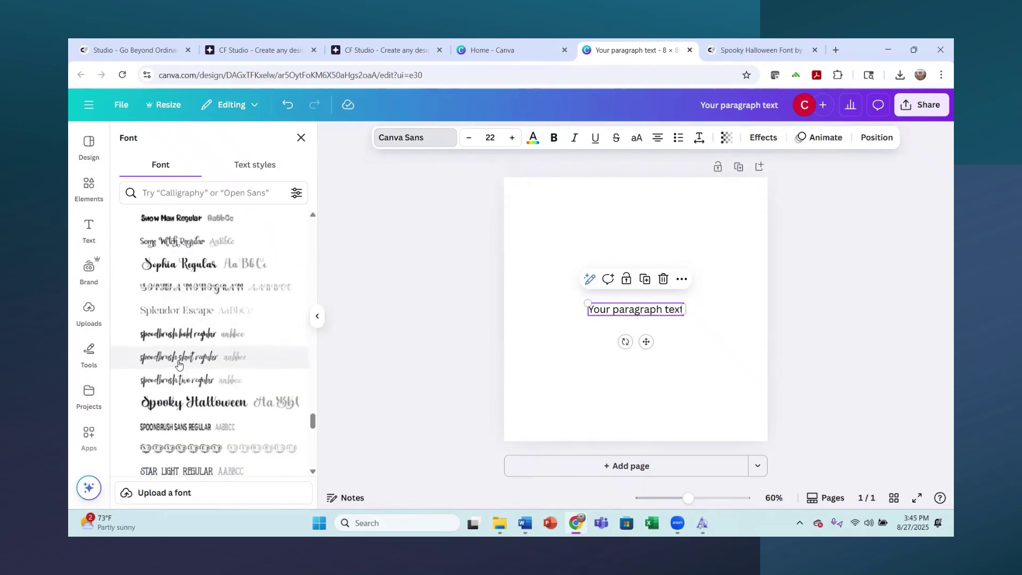
left_click(174, 413)
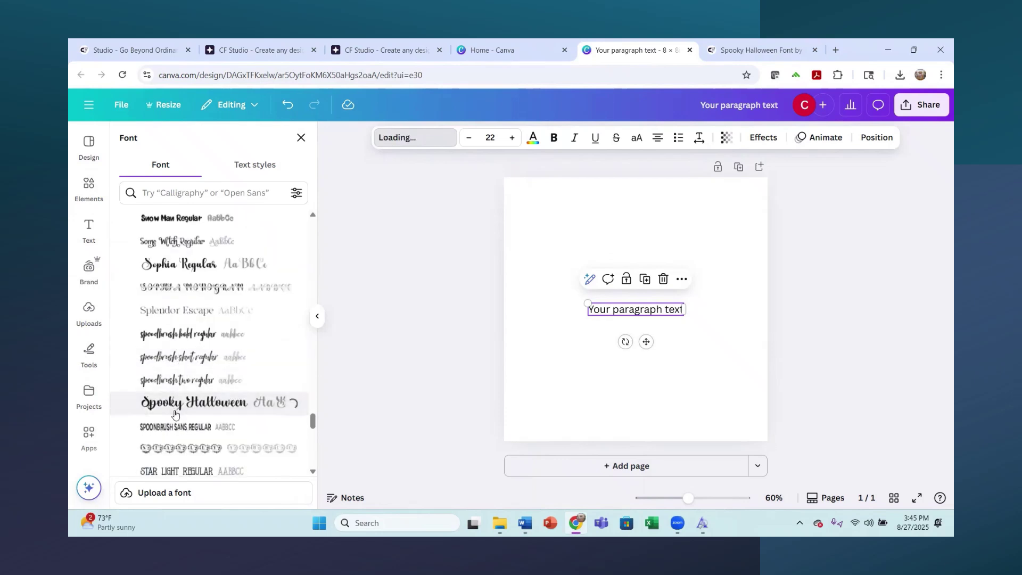
- Move the text box to the page's left edge and enlarge it across the full page width, to font size 42
left_click_drag(564, 291, 497, 282)
double_click(653, 301)
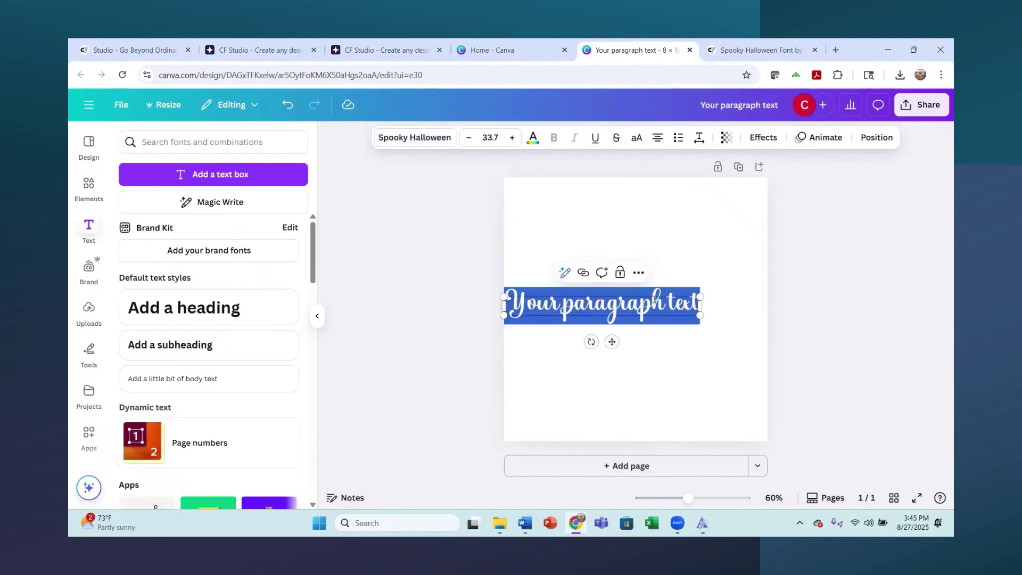
left_click_drag(701, 316, 768, 366)
- Replace the placeholder text with "Spooky Halloween" and deselect the text box
left_click(660, 322)
left_click(619, 307)
left_click_drag(522, 305, 789, 299)
type("Spoo")
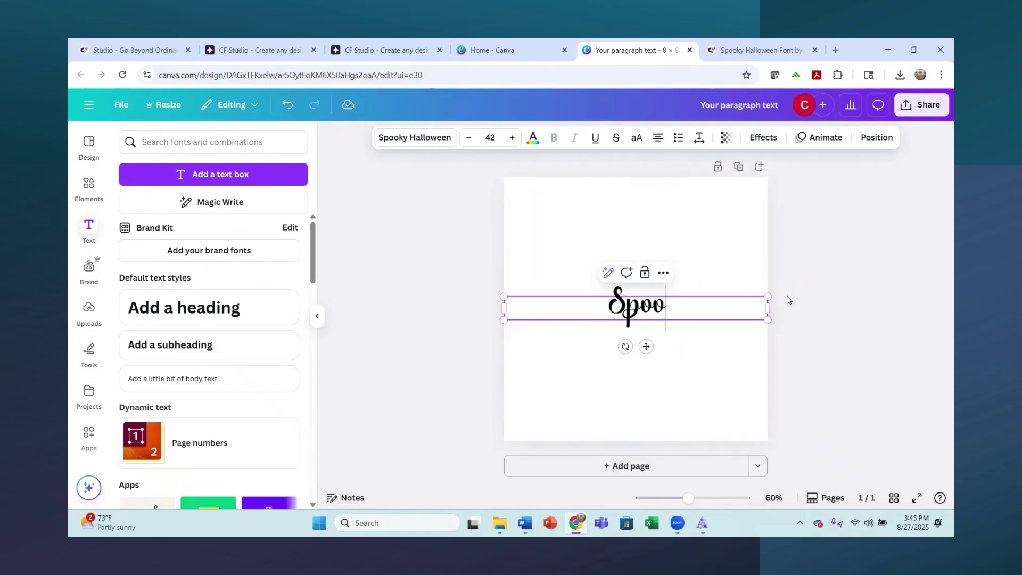
type("ky Halloween")
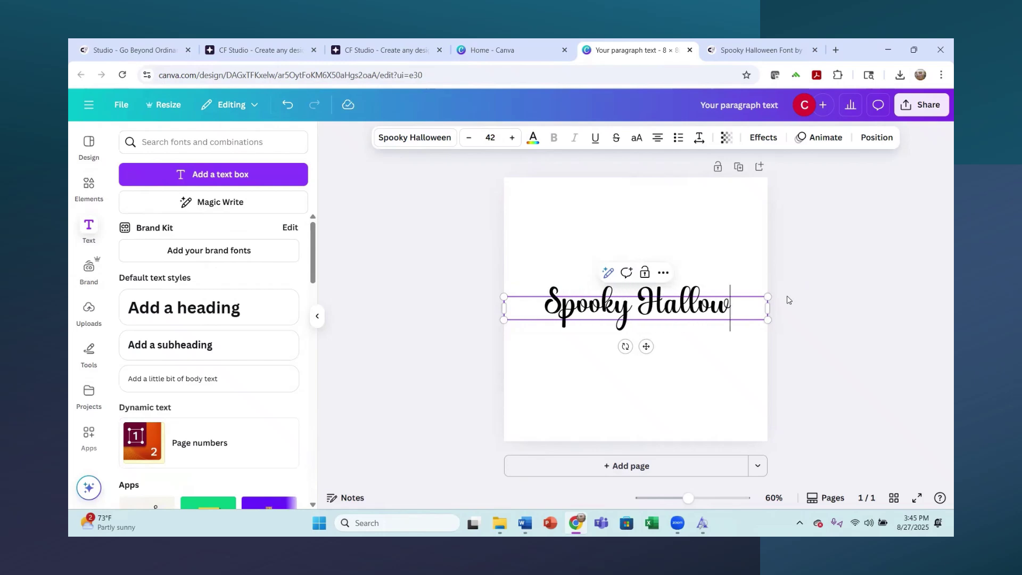
left_click(807, 247)
- Add a second text box, place it below "Spooky Halloween" at the page's left edge, and enlarge it to about size 28.7
left_click(202, 174)
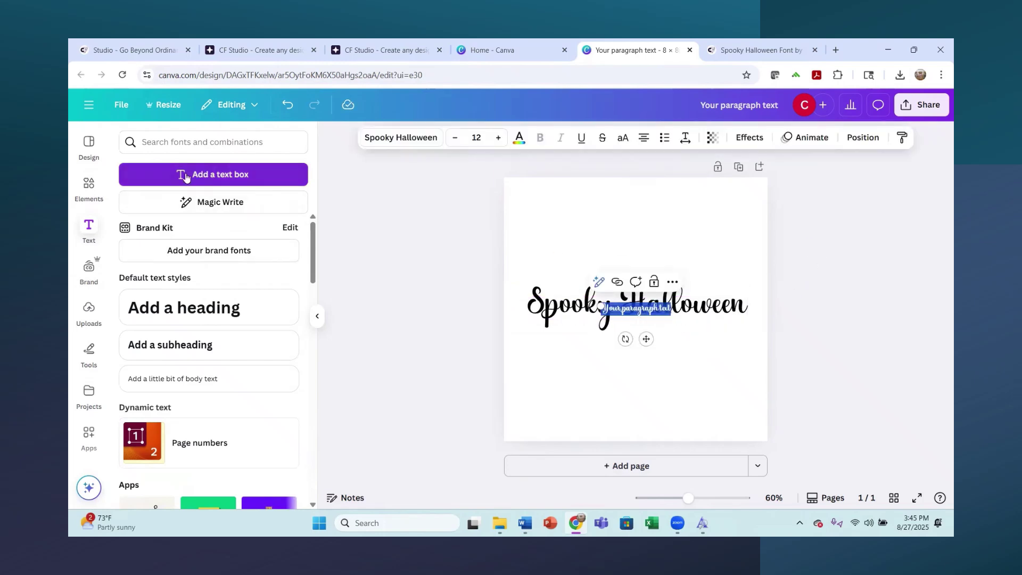
left_click(865, 277)
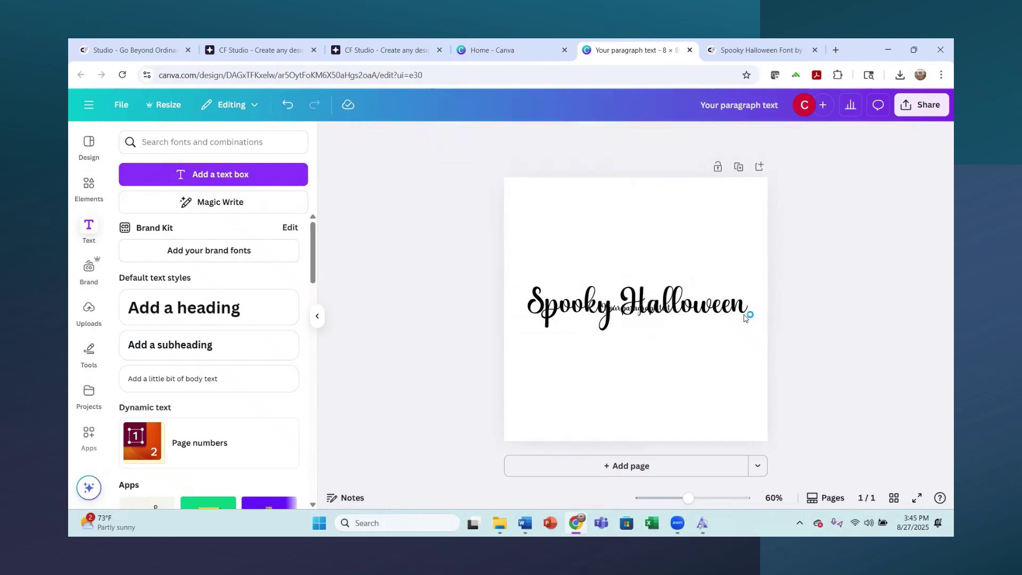
left_click_drag(635, 314, 503, 363)
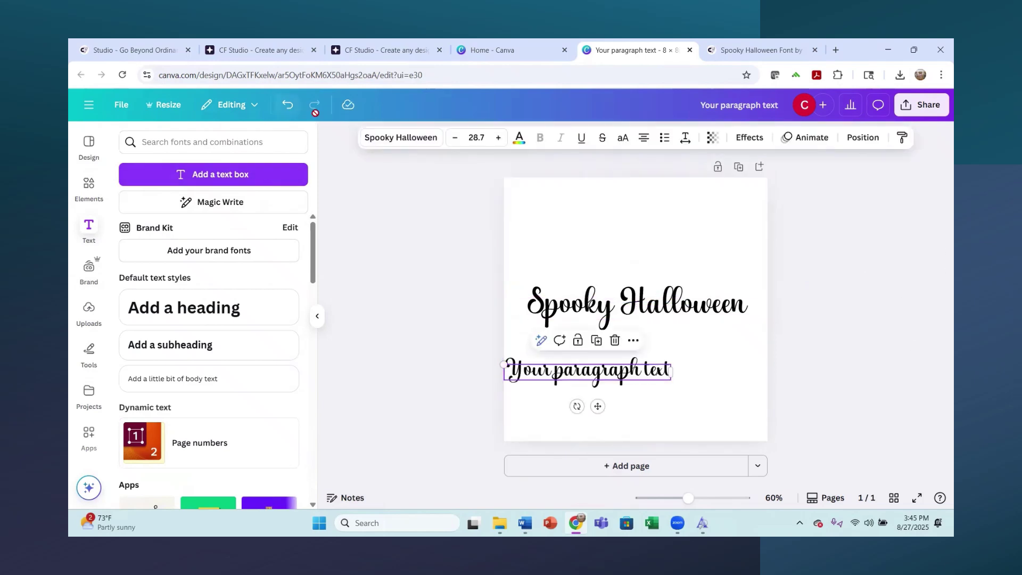
- Upload the OpenType Hello Rainbow Duo font from the Hello-Rainbow-Duo-105055979 folder in Downloads, confirming the right to use it
left_click(405, 137)
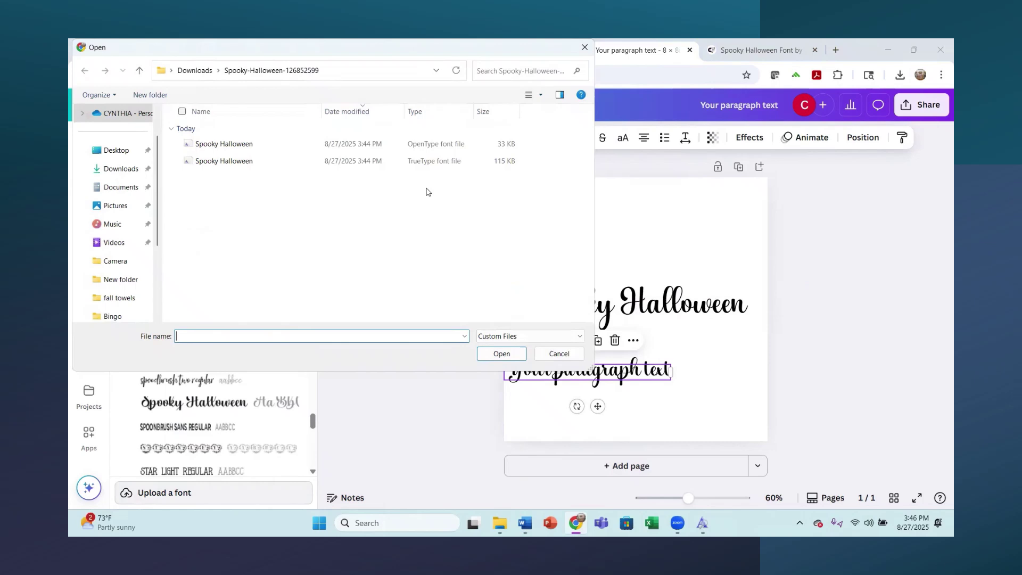
left_click(140, 70)
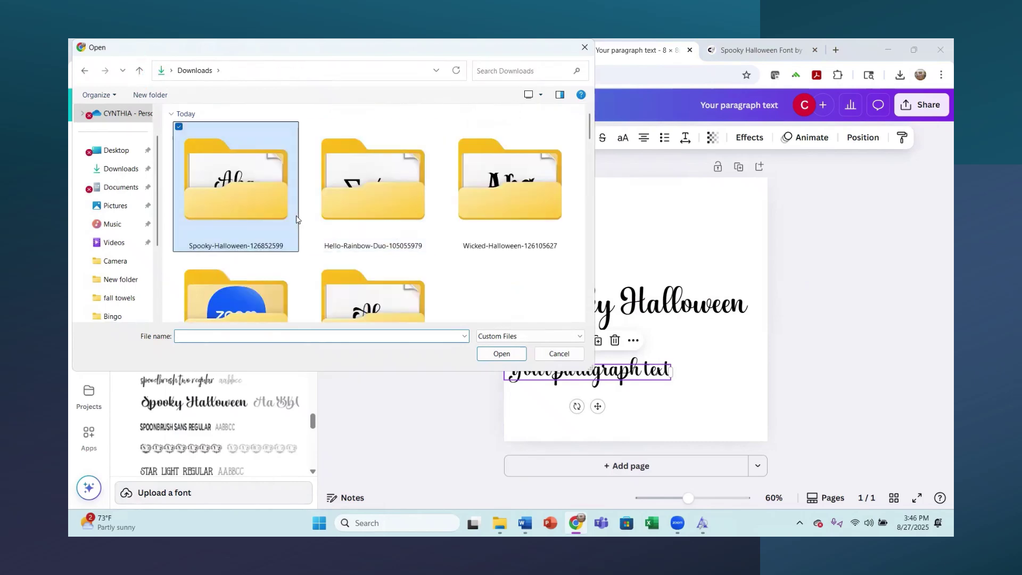
double_click(392, 195)
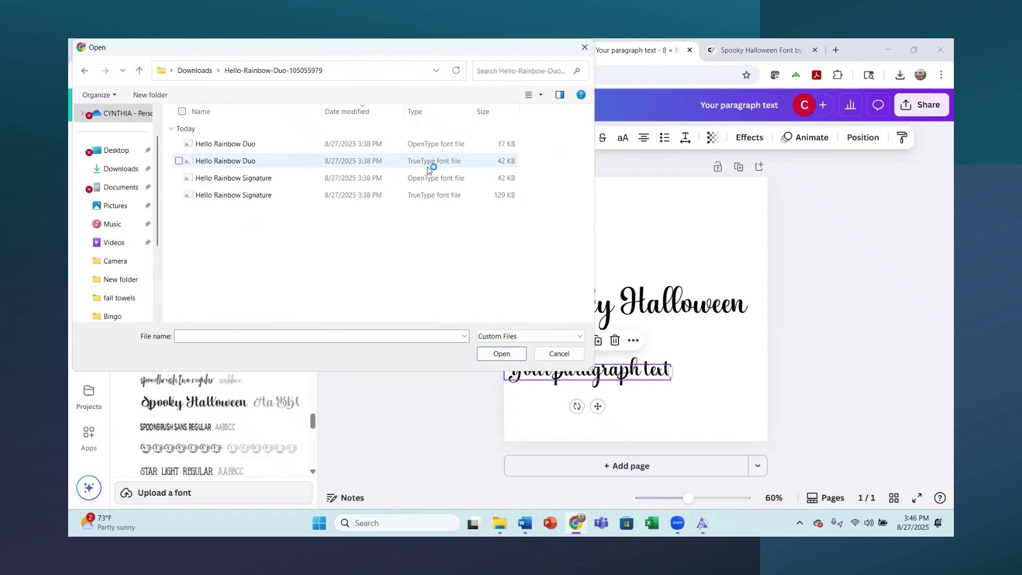
left_click(444, 144)
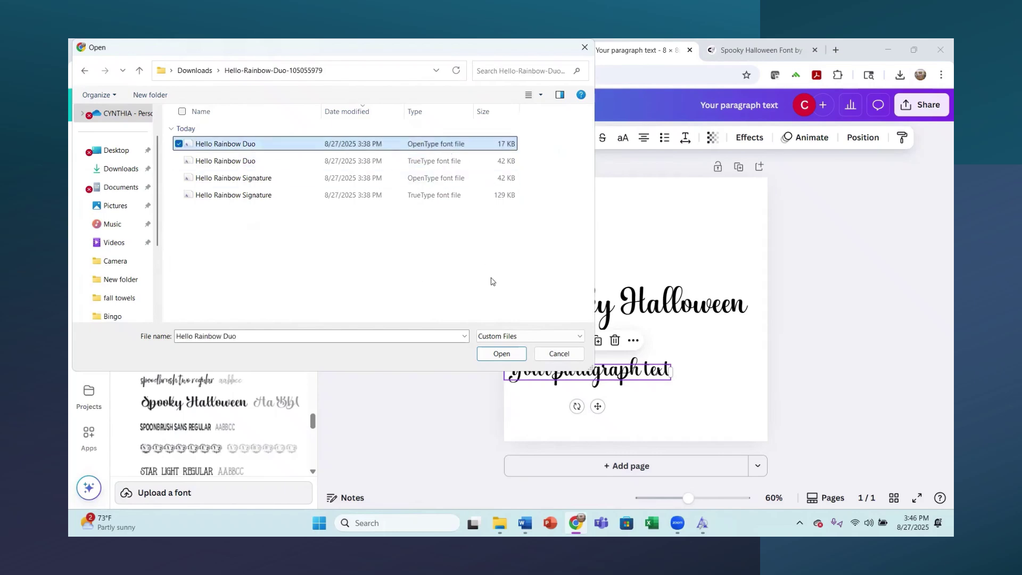
left_click(502, 355)
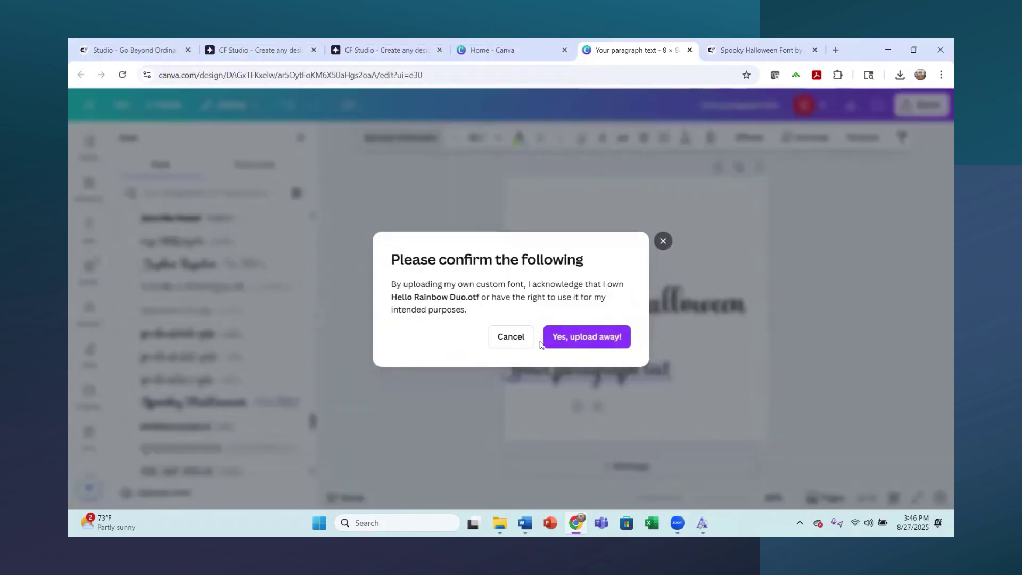
left_click(566, 338)
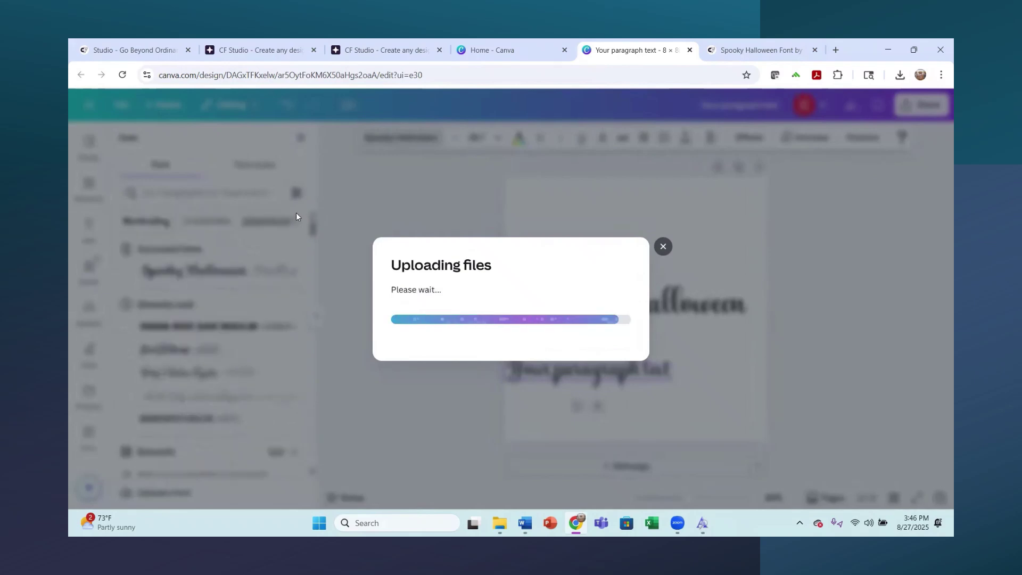
- Apply the uploaded Hello Rainbow Duo Regular font to the second text box and enlarge it to about size 33.8
scroll(231, 346, "down", 10)
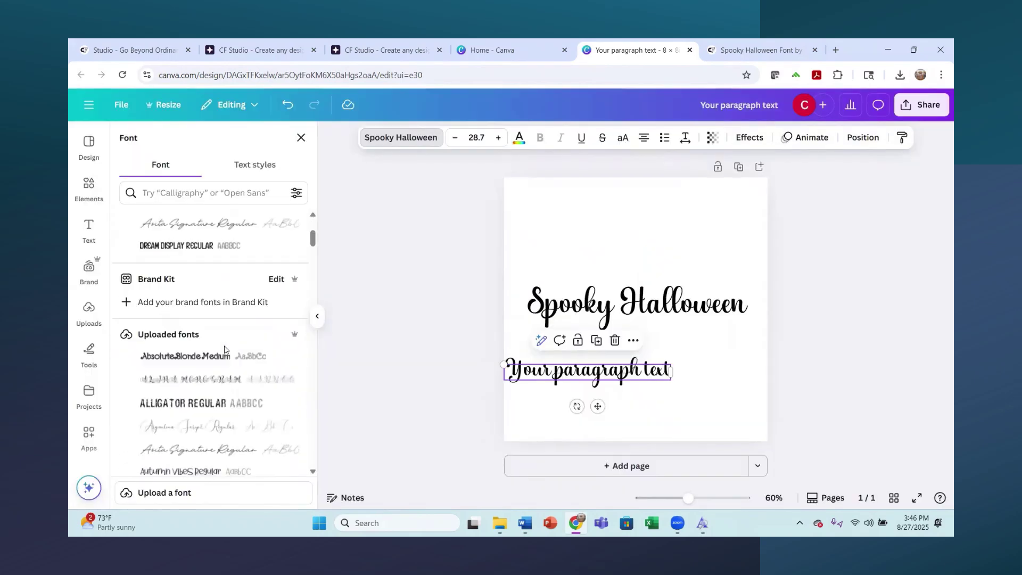
left_click_drag(313, 279, 314, 343)
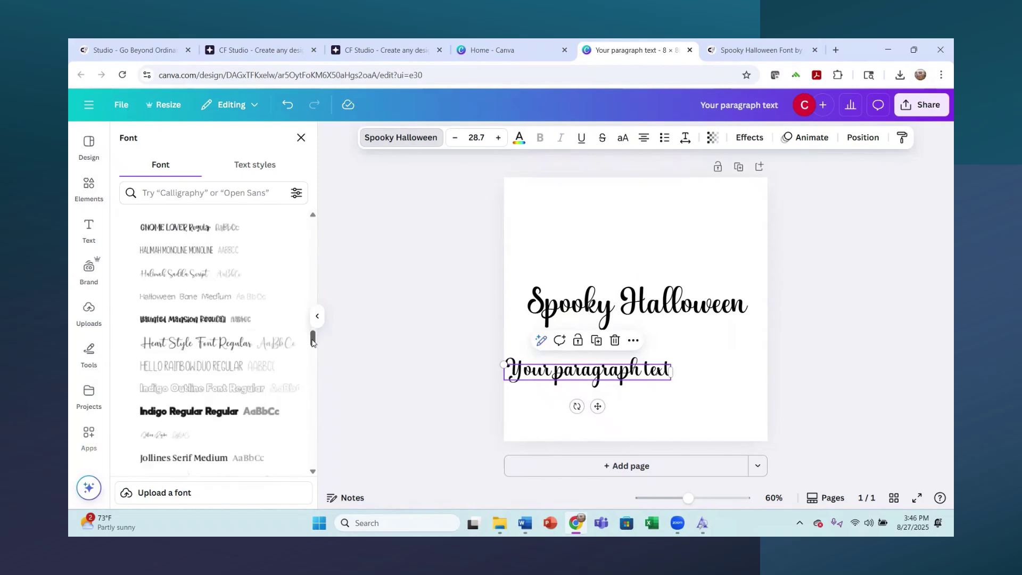
left_click(213, 367)
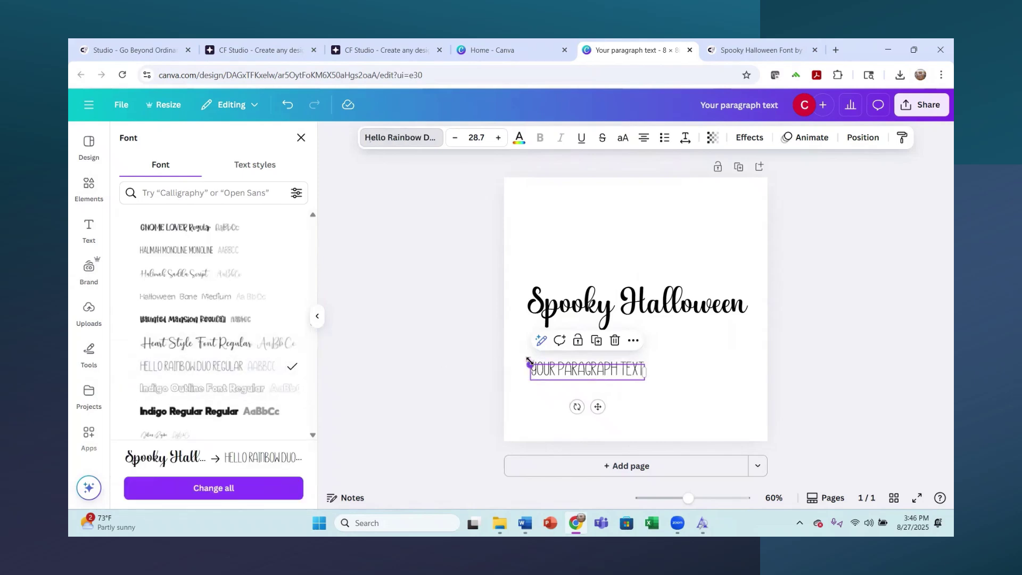
left_click_drag(530, 362, 510, 360)
- Replace the placeholder text with "HELLO RAINBOW REGULAR" and place the box, further enlarged, directly below "Spooky Halloween"
double_click(572, 374)
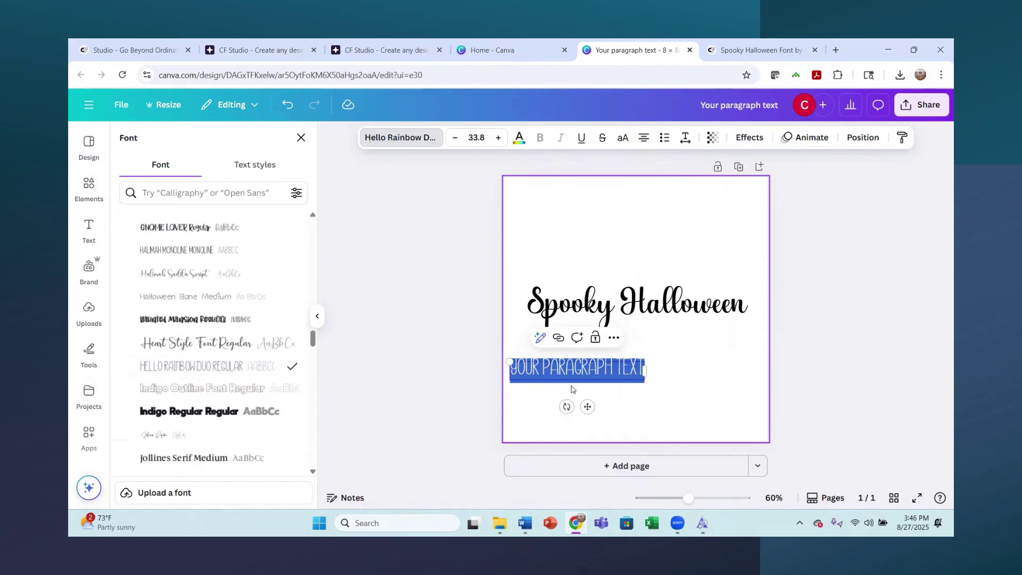
type("HELLOW")
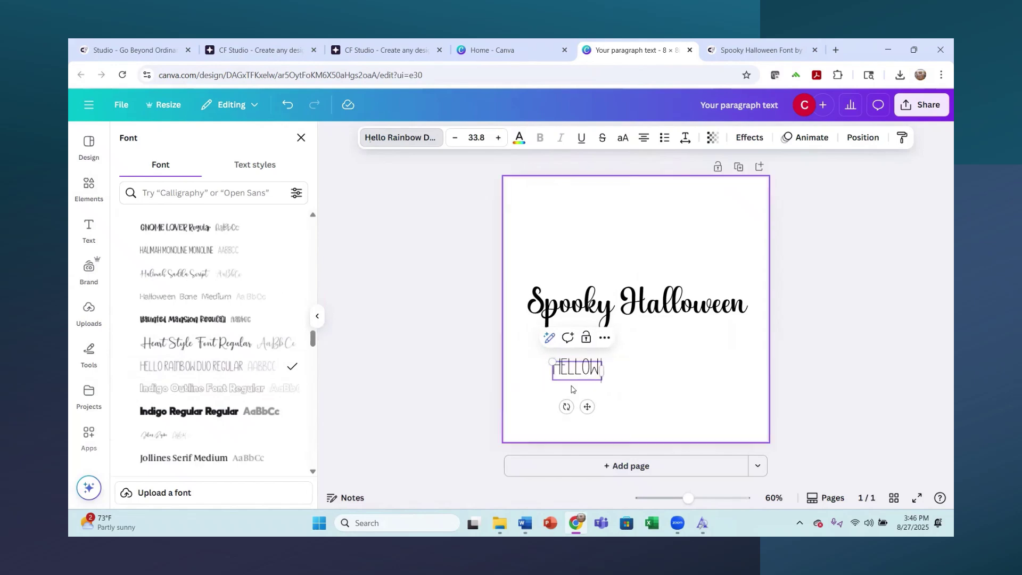
key("BackSpace")
type("RAI")
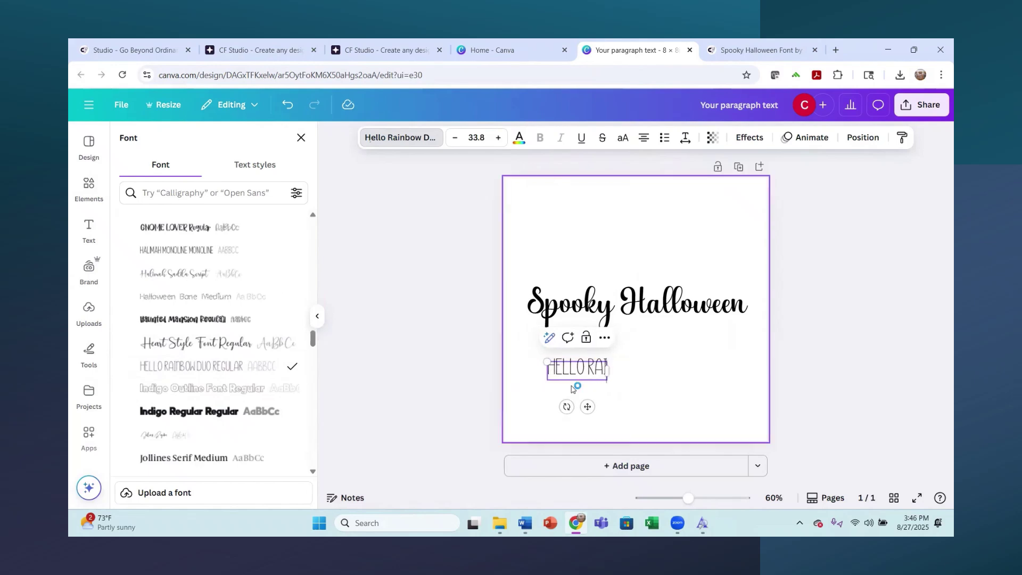
type("NBO")
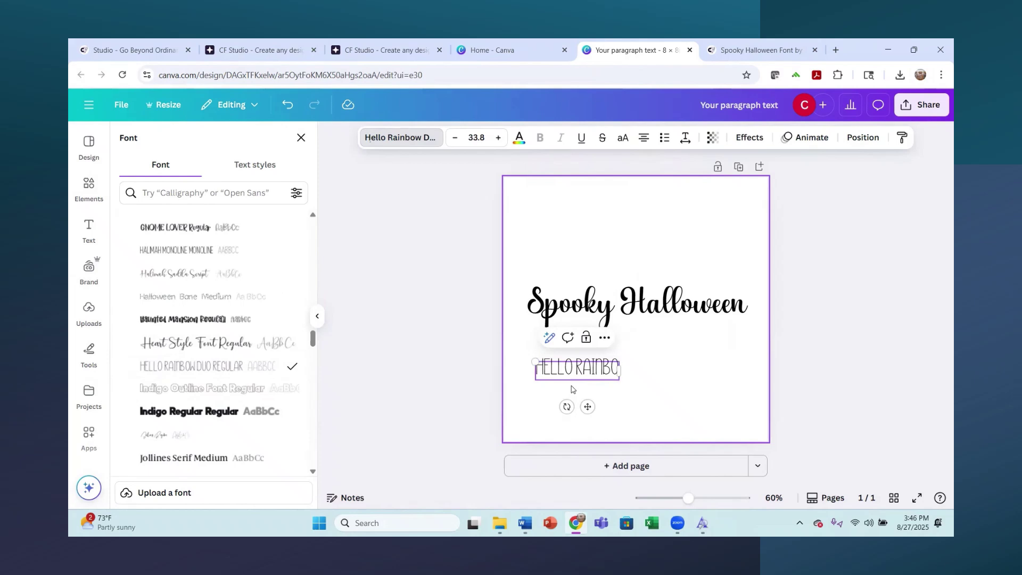
type("W REGULAR")
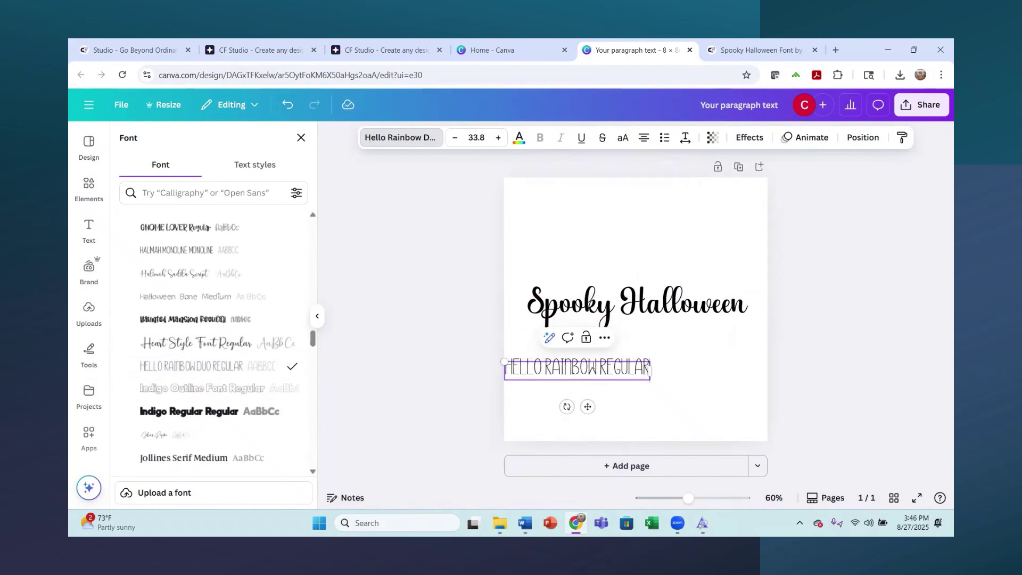
key("Escape")
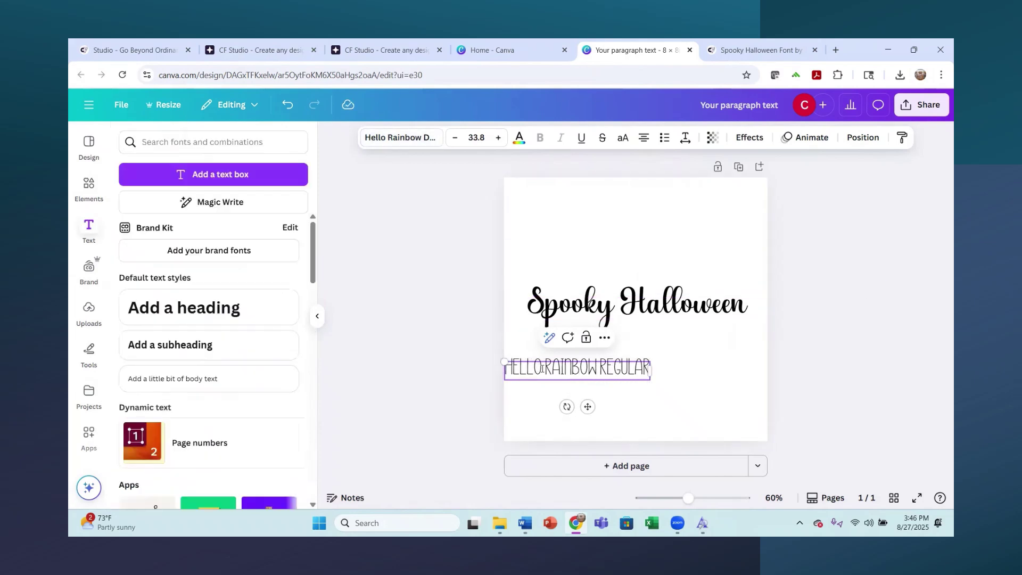
left_click_drag(520, 370, 530, 348)
left_click(782, 326)
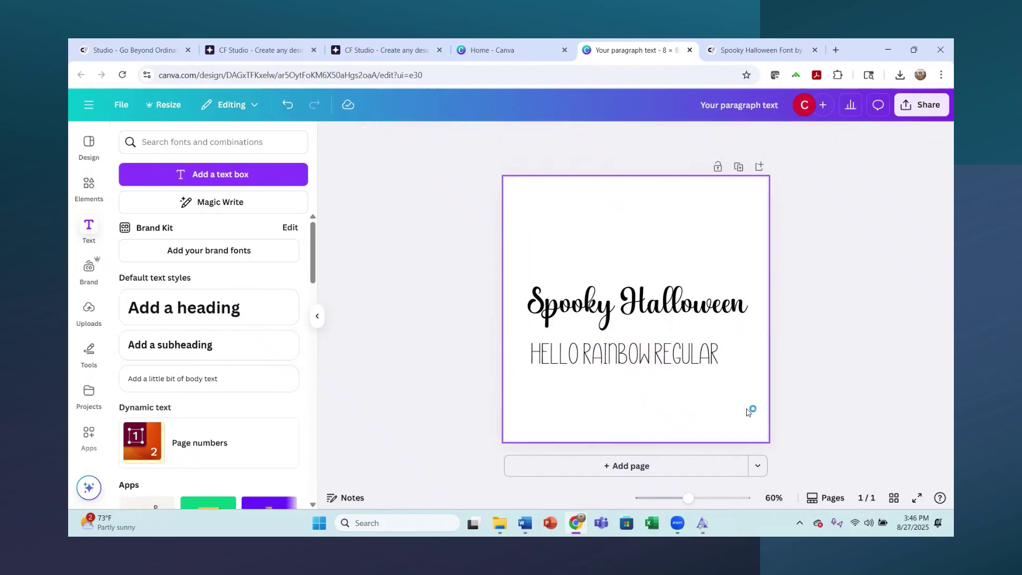
- Switch to the Creative Fabrica Studio design, recolor the "FUN WITH FONTS" text to a very dark blue, and deselect it
left_click(252, 49)
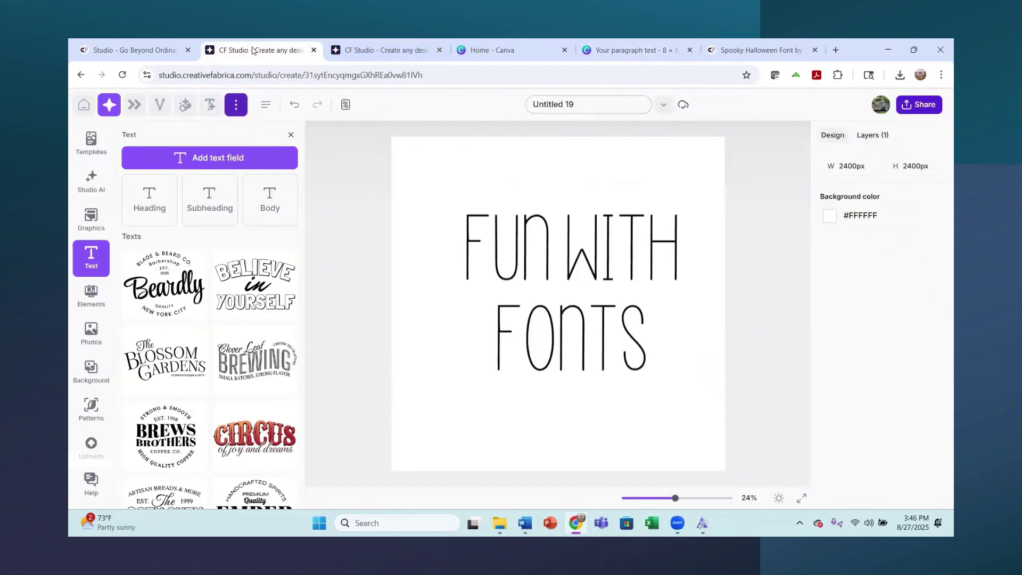
left_click(645, 336)
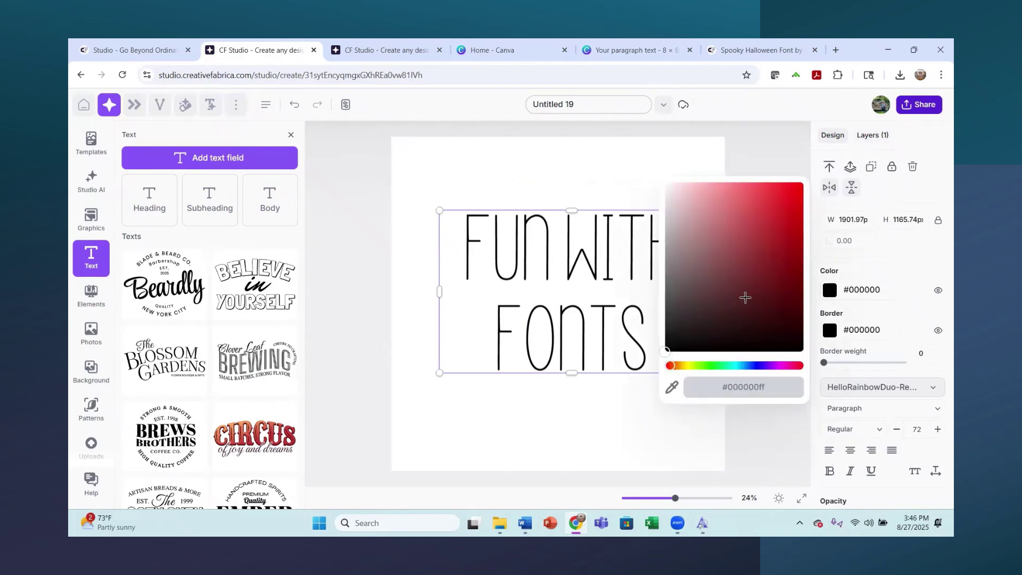
left_click(776, 212)
left_click(756, 364)
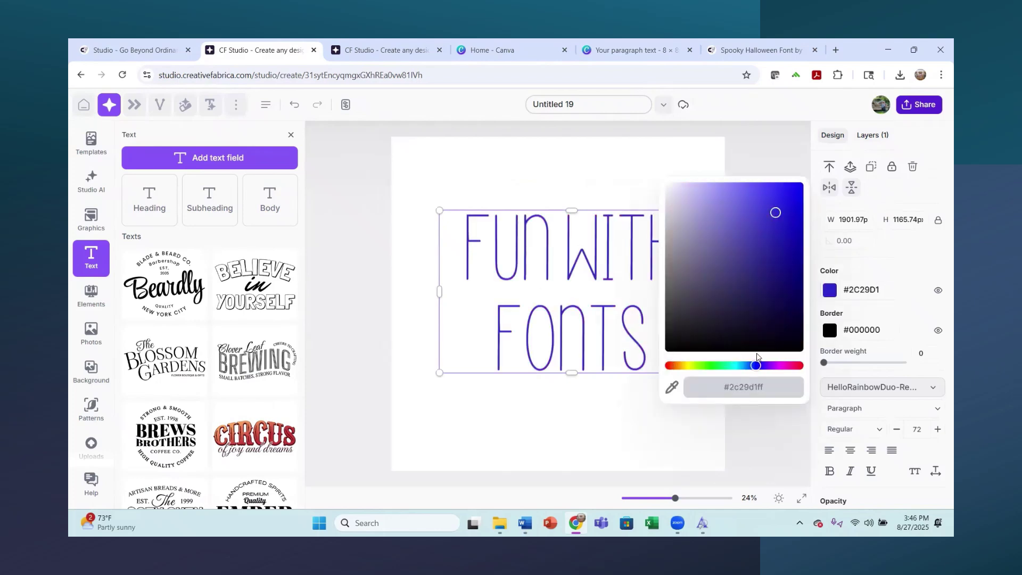
left_click(787, 285)
left_click(588, 458)
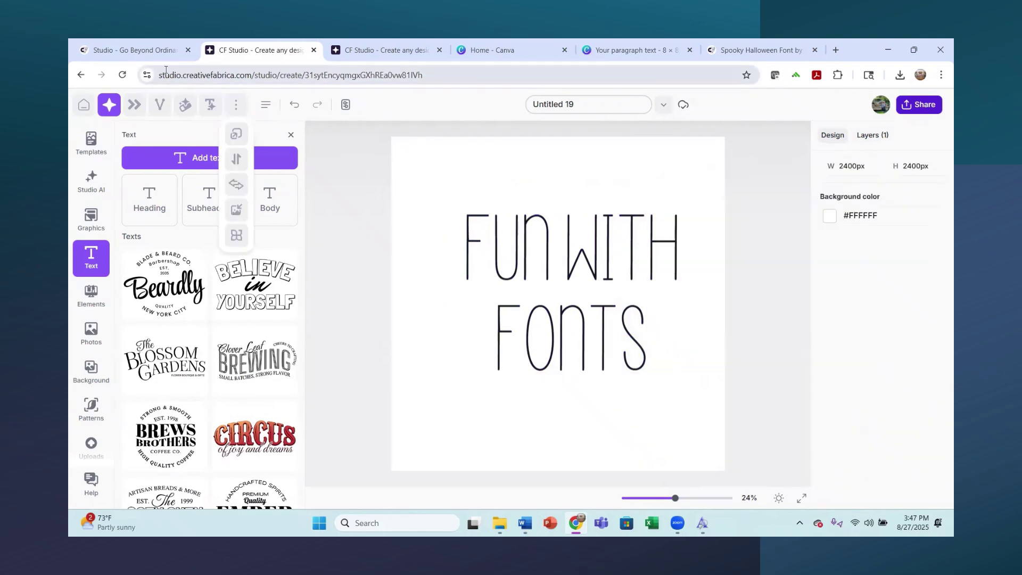
- Return to the Canva design with the "Spooky Halloween" text and add a third text box
left_click(533, 52)
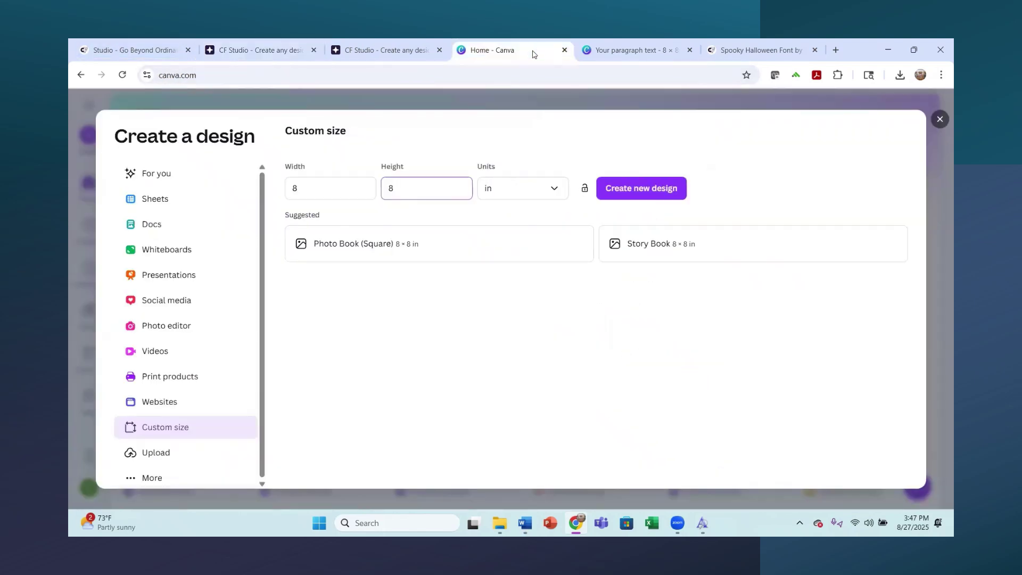
left_click(621, 48)
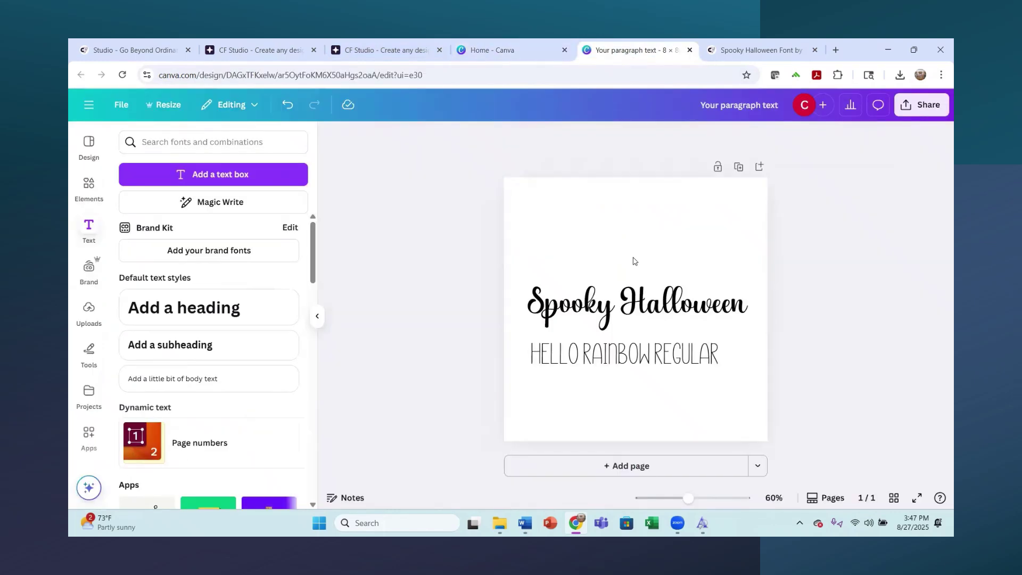
left_click(258, 180)
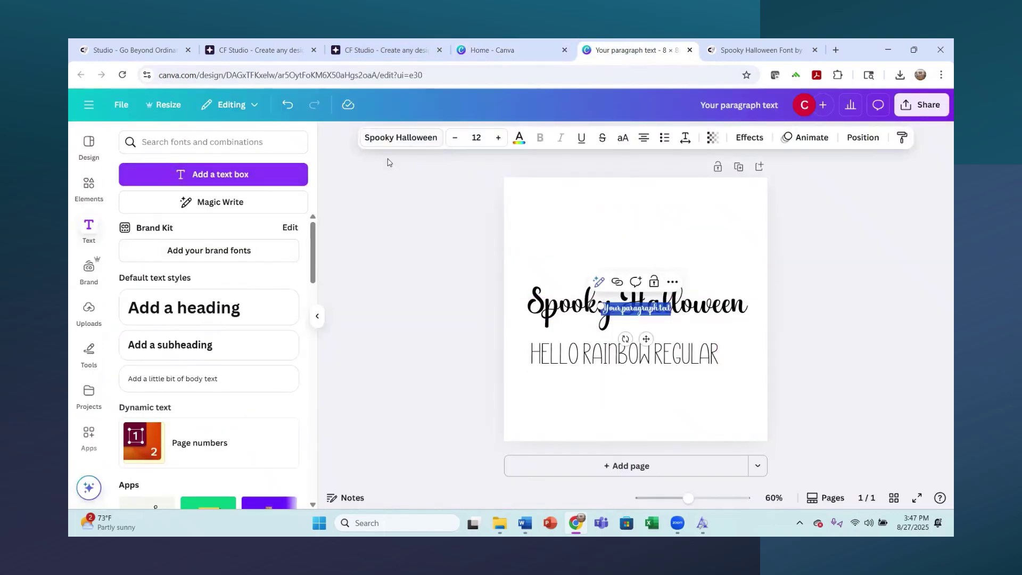
- Upload the OpenType Hello Rainbow Signature font from the Hello-Rainbow-Duo-105055979 folder, confirming the right to use it
left_click(407, 142)
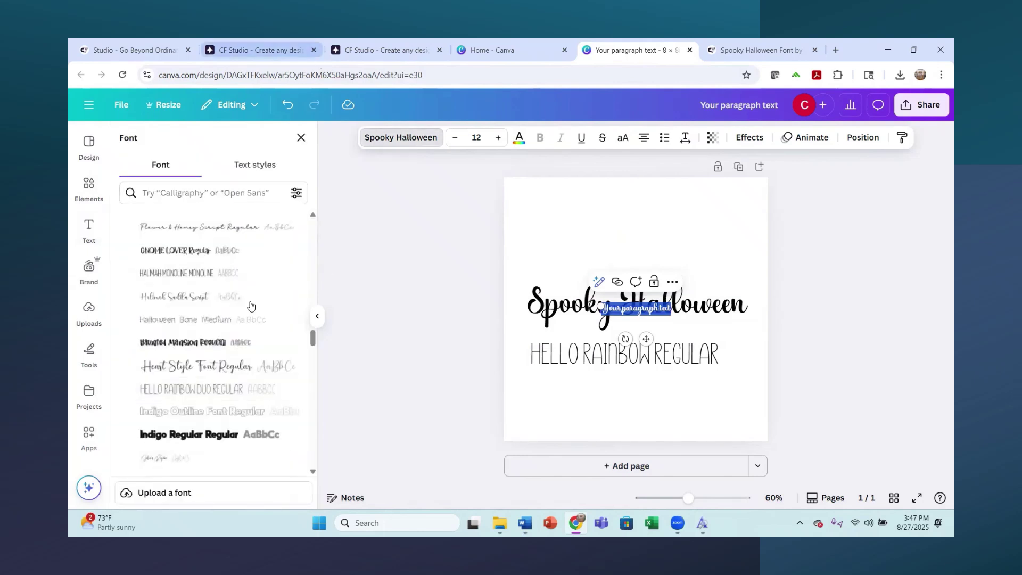
left_click(194, 500)
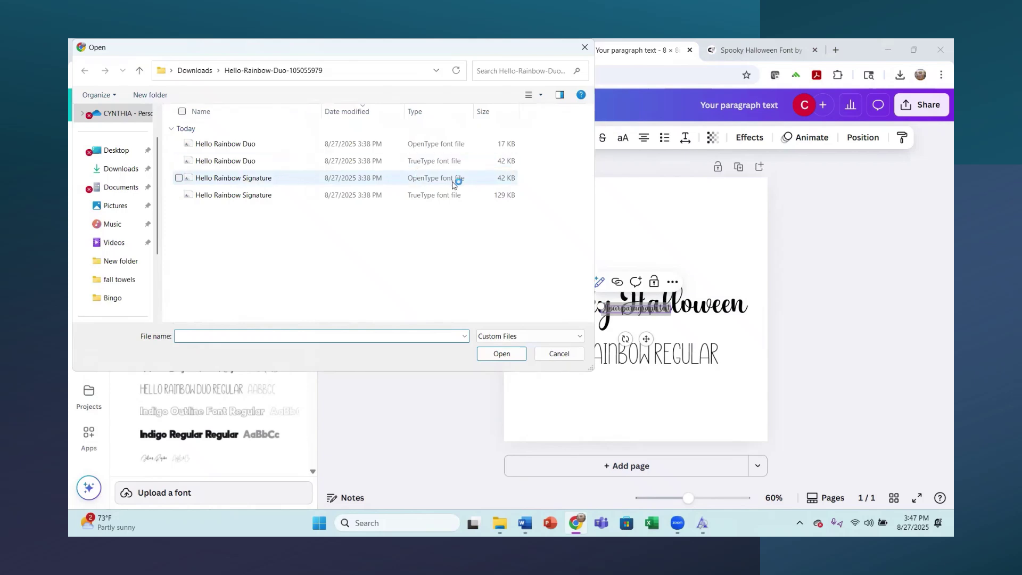
left_click(452, 180)
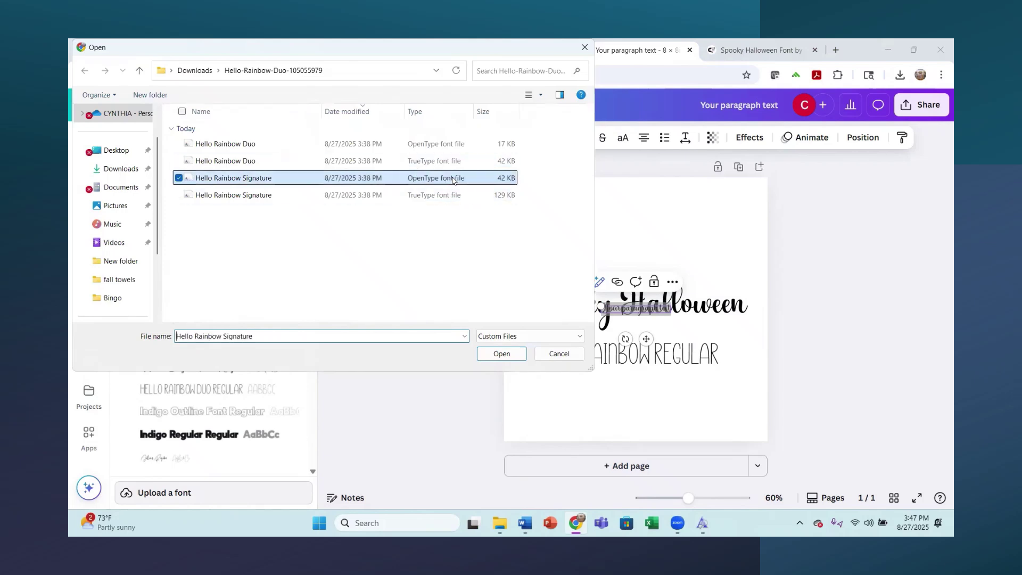
left_click(500, 354)
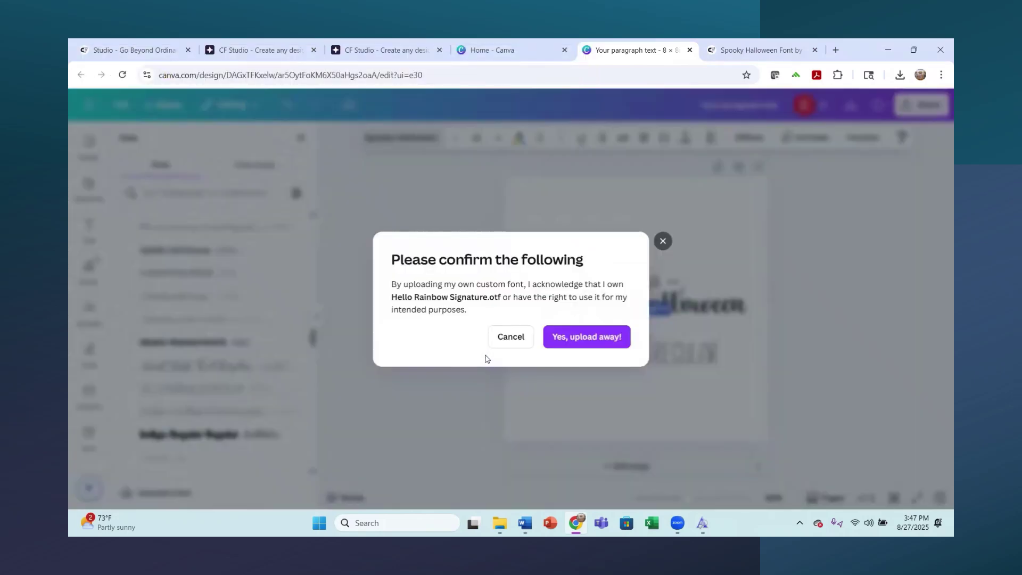
left_click(583, 331)
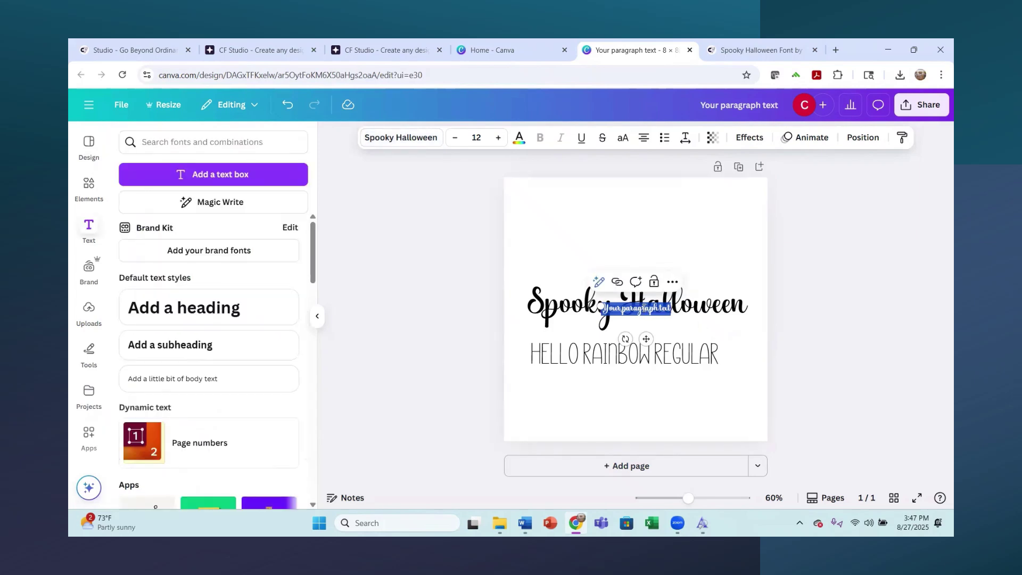
- Place the third text box below "HELLO RAINBOW REGULAR" at about size 26.7 and replace its text with "Hello Rainbow"
left_click_drag(620, 312, 516, 381)
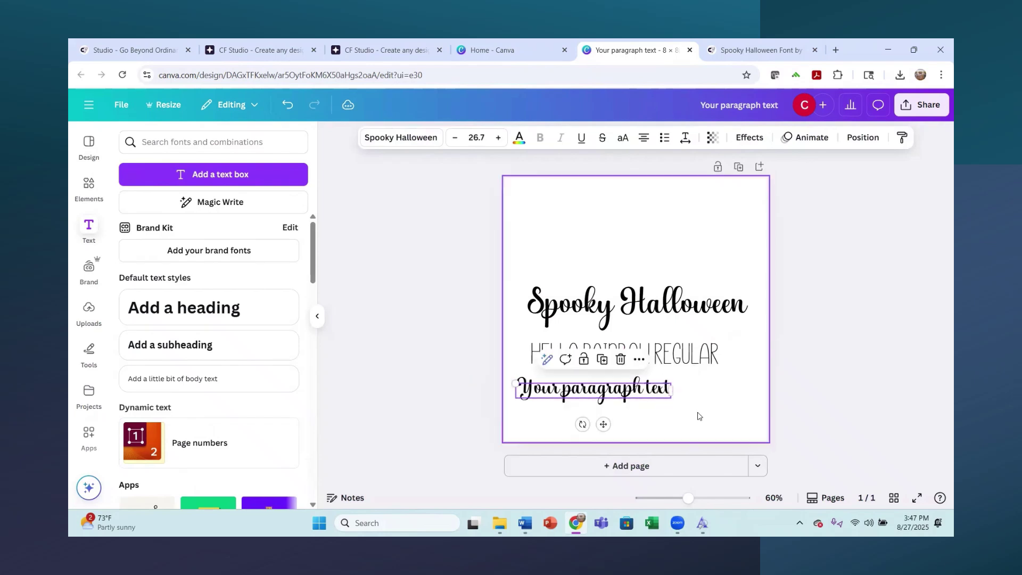
double_click(653, 396)
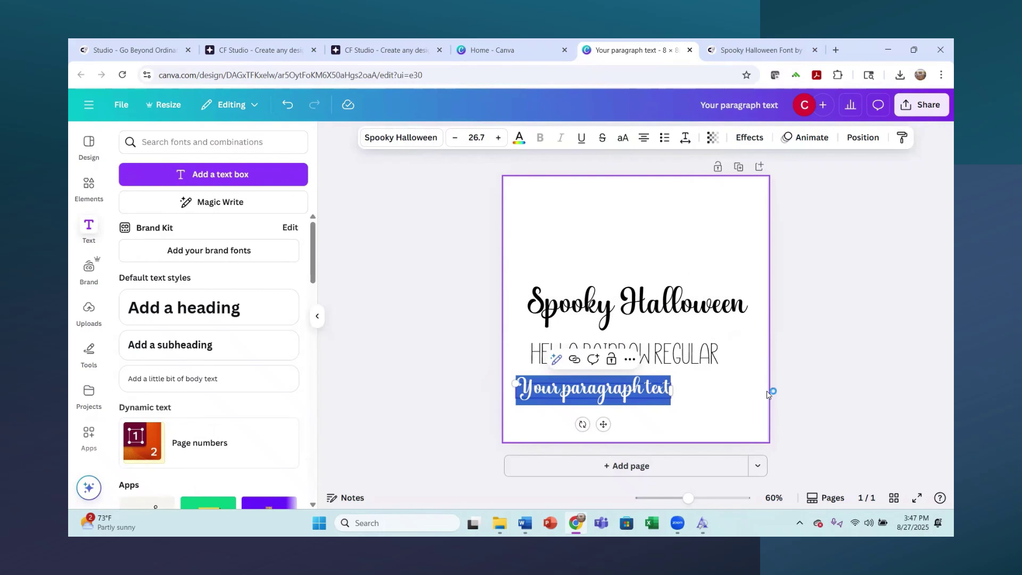
type("Hell")
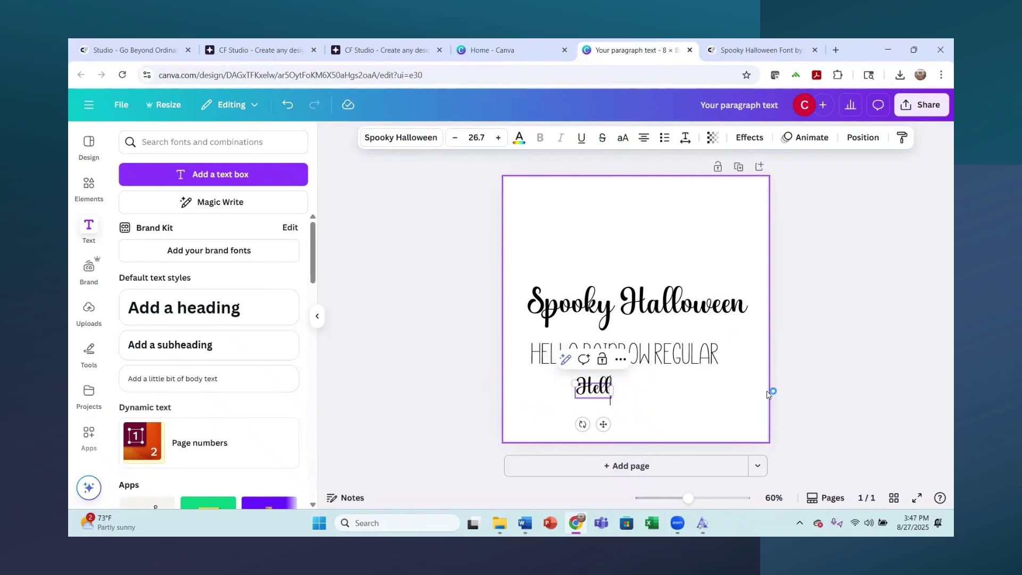
type("o Raibow")
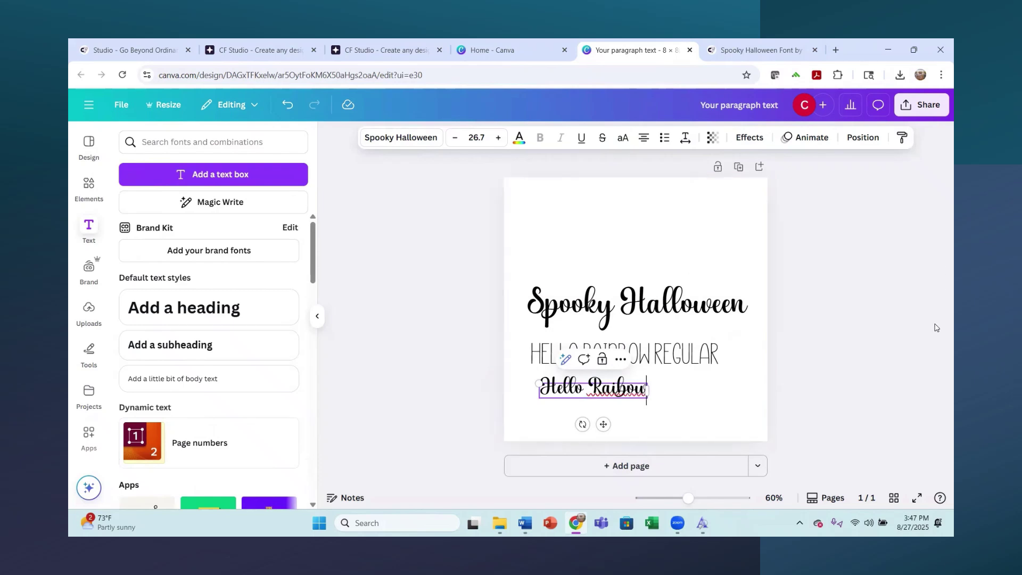
left_click(858, 371)
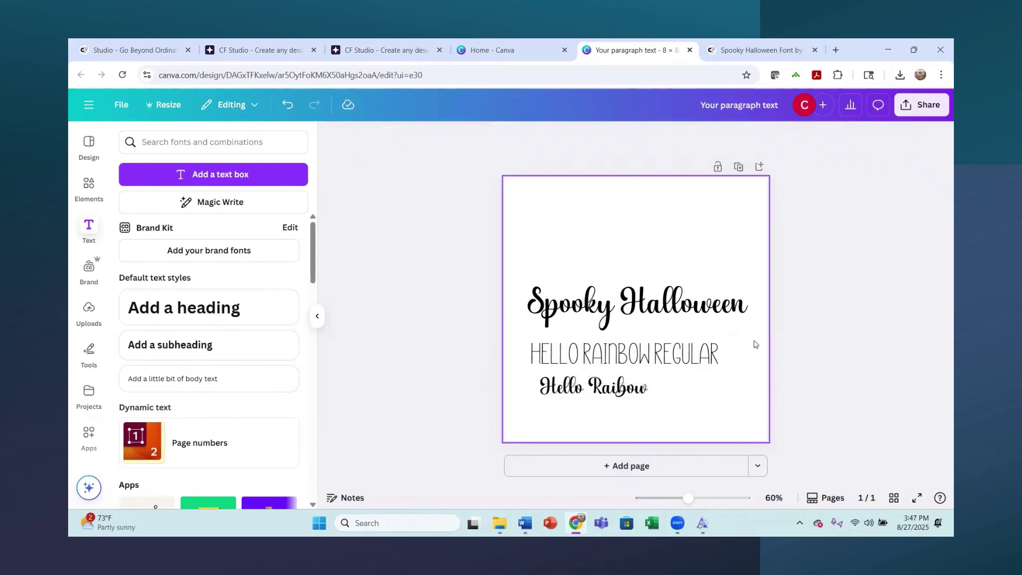
left_click(617, 393)
left_click(617, 392)
type("n")
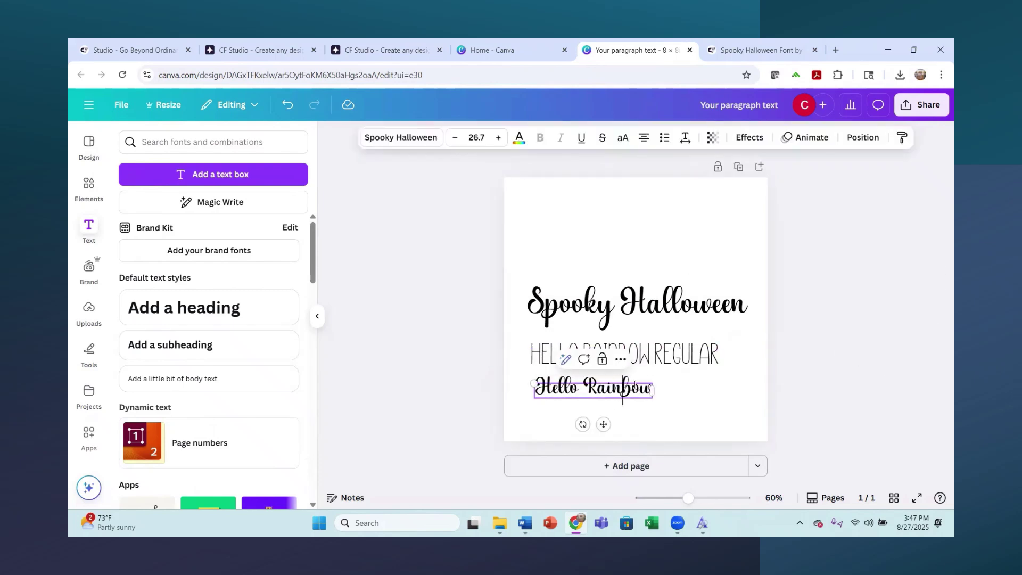
- Apply the Hello Rainbow Signature font to the third text box and enlarge it to about size 125
left_click(401, 138)
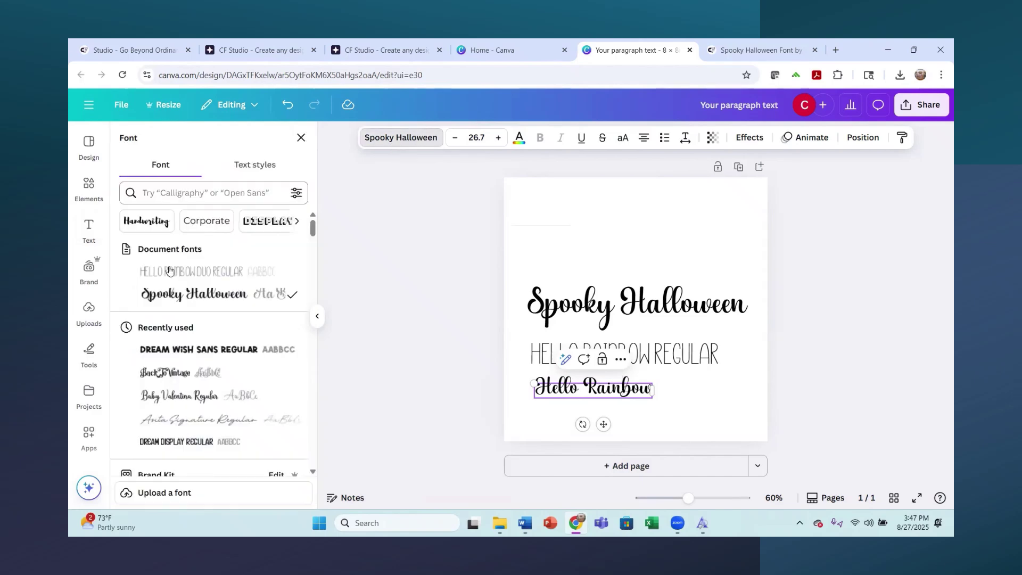
scroll(190, 290, "down", 3)
scroll(197, 319, "down", 15)
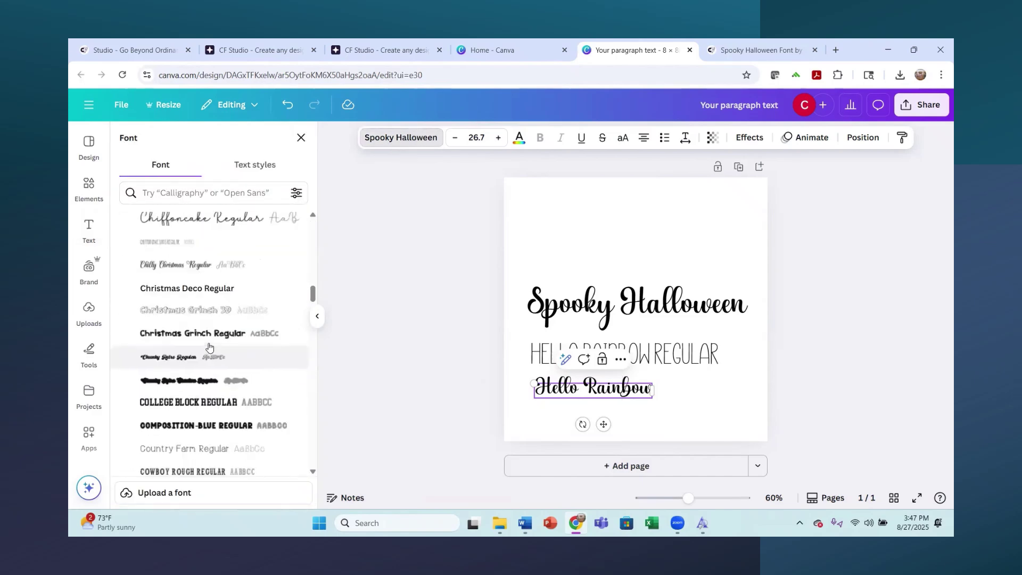
scroll(202, 333, "down", 10)
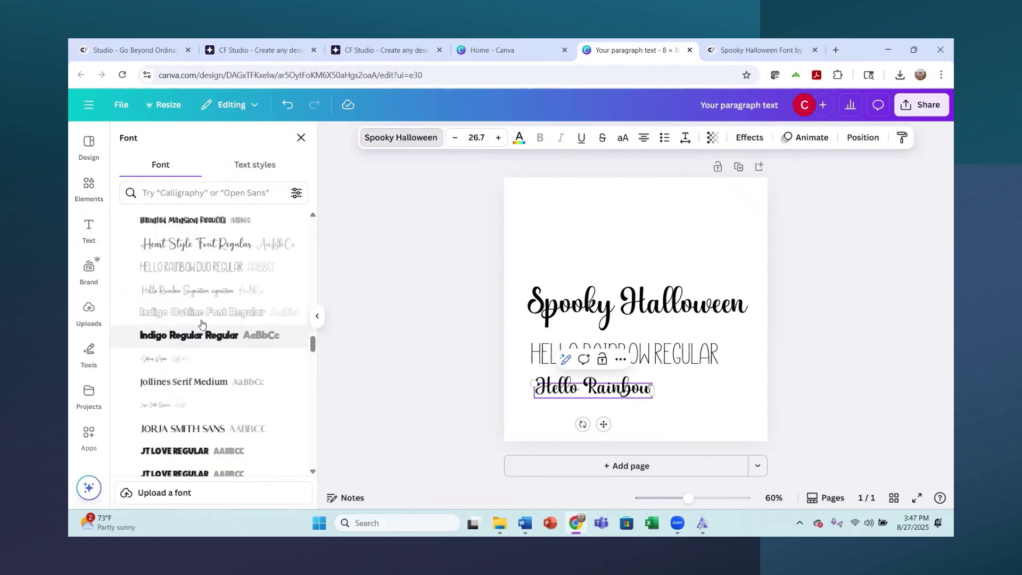
scroll(190, 328, "up", 2)
left_click(190, 334)
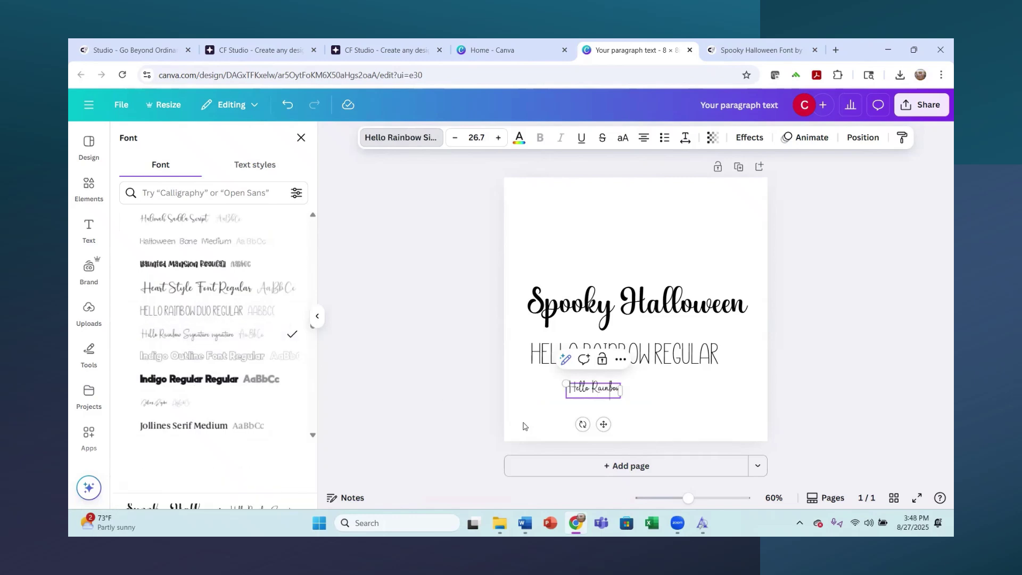
left_click_drag(526, 376, 485, 356)
left_click_drag(681, 397, 741, 429)
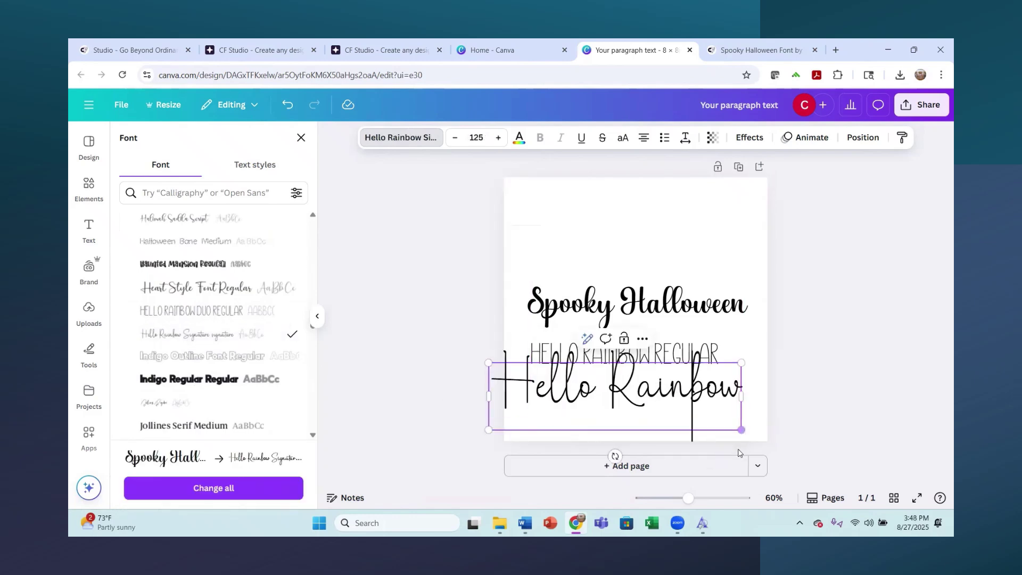
- Move "Spooky Halloween" to the top of the page, "HELLO RAINBOW REGULAR" beneath it, and "Hello Rainbow" just below the page's middle
left_click_drag(676, 315, 676, 231)
left_click(680, 358)
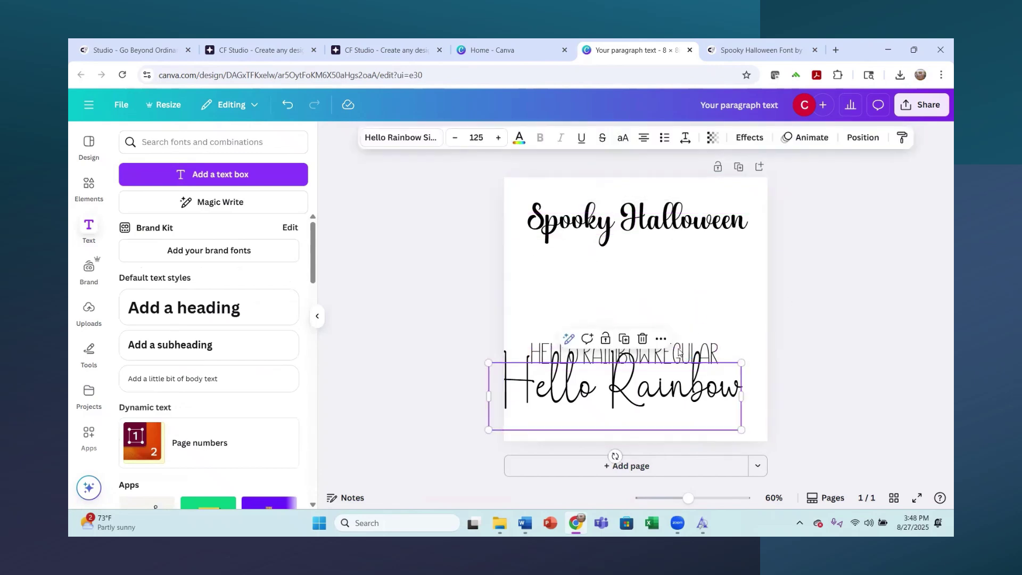
left_click_drag(682, 352, 687, 274)
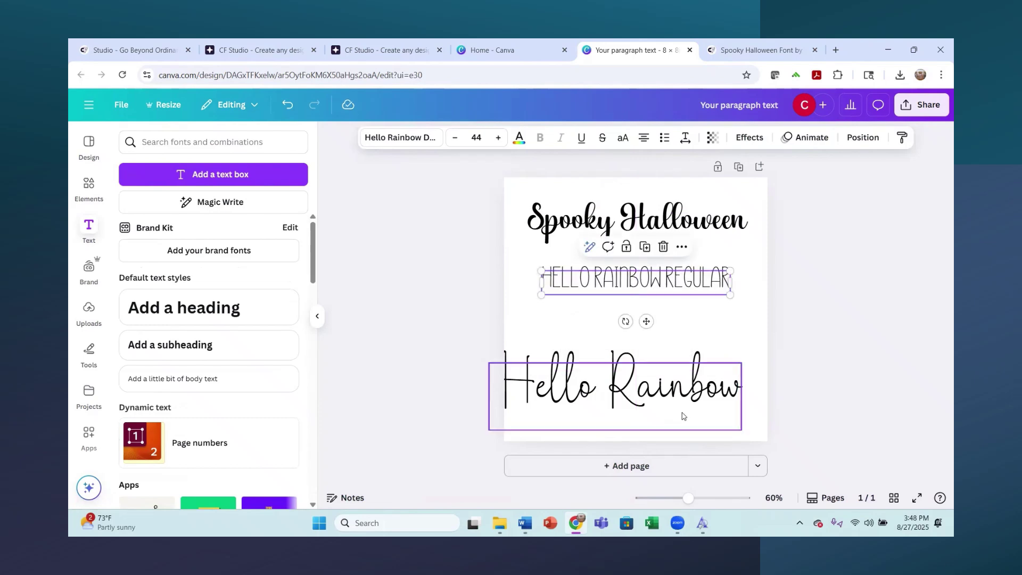
left_click_drag(679, 394, 702, 358)
left_click(803, 338)
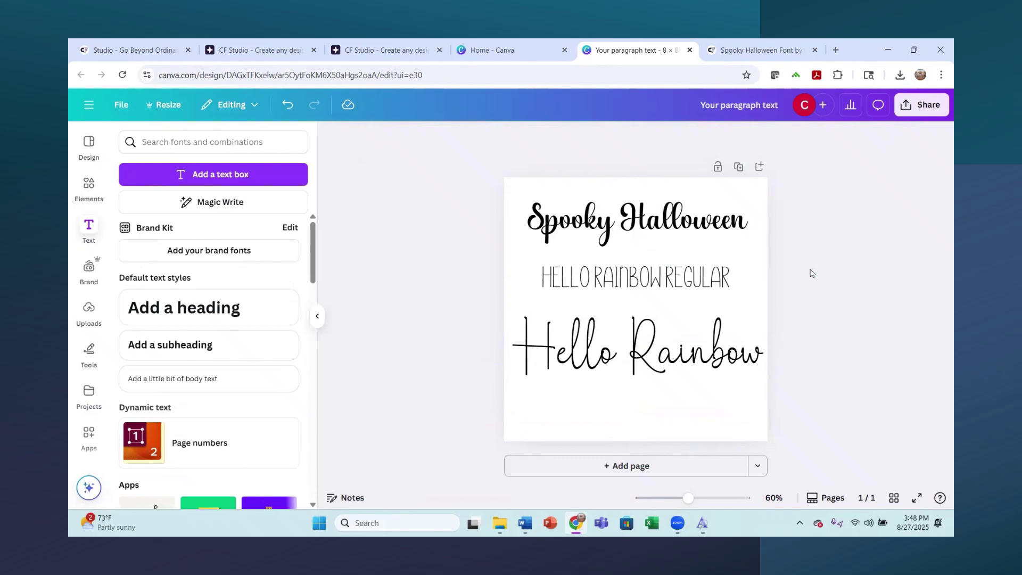
- Open the Creative Fabrica home page and browse the recommended fonts, graphics and bundles
mouse_move(367, 58)
left_click(746, 60)
scroll(301, 257, "up", 5)
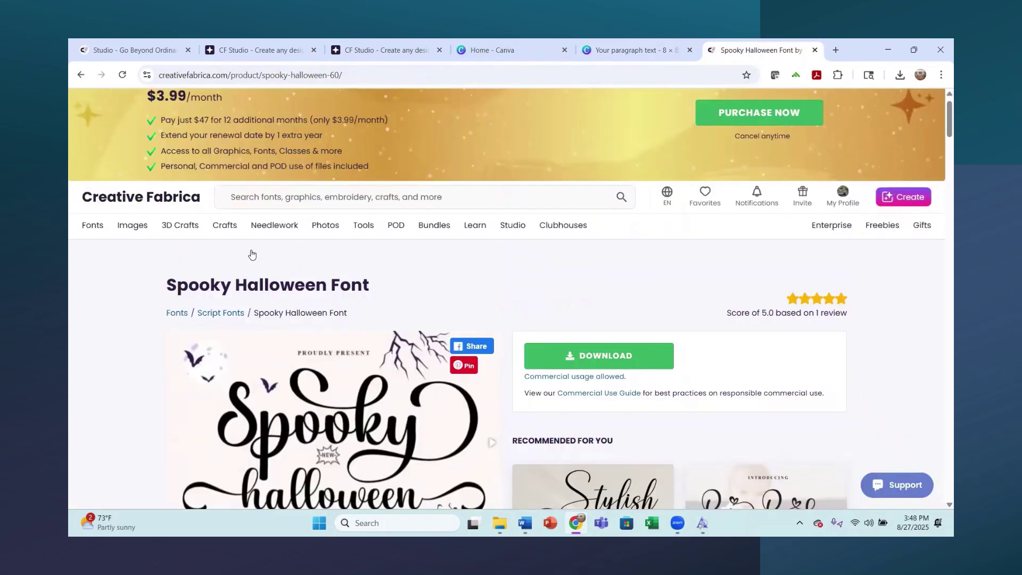
left_click(117, 222)
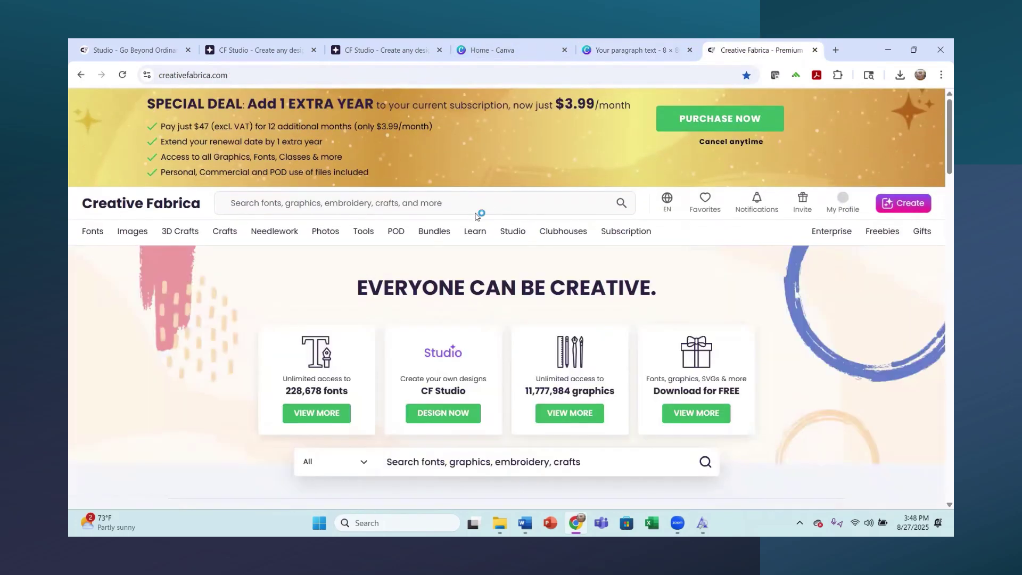
scroll(503, 223, "down", 1)
scroll(512, 272, "down", 5)
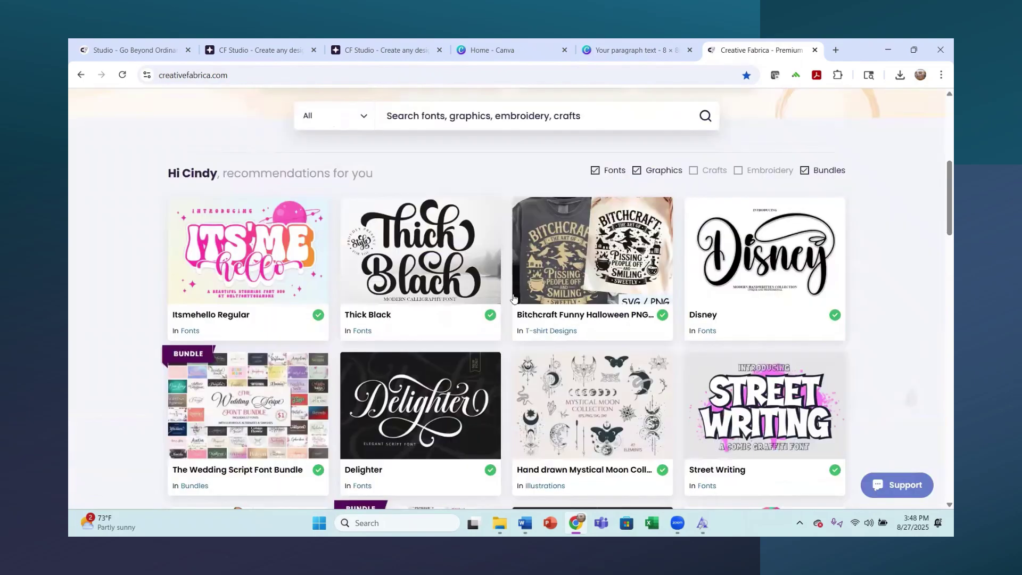
scroll(593, 367, "down", 2)
scroll(565, 403, "down", 4)
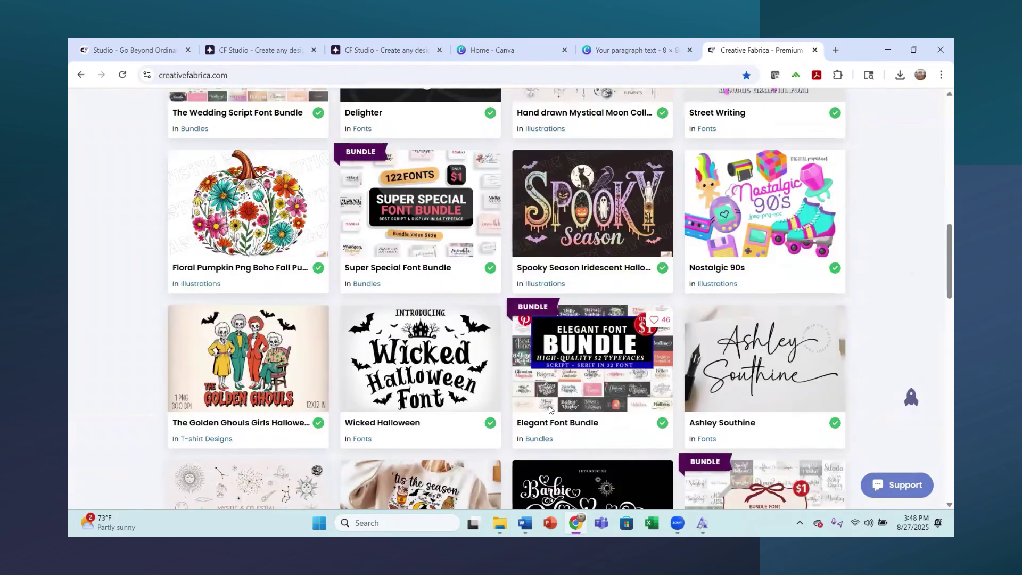
scroll(530, 403, "down", 10)
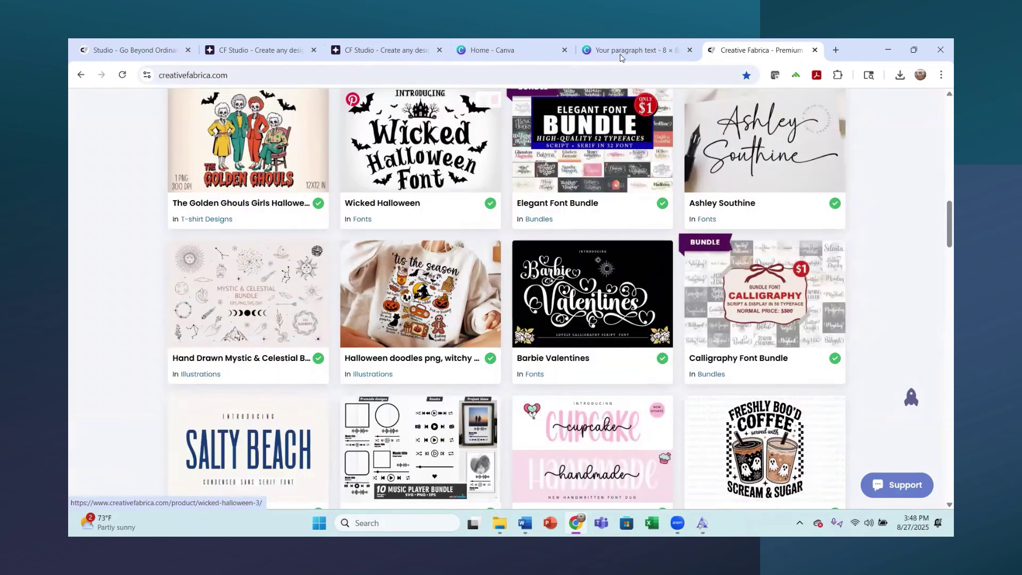
- Return to the Canva text design and recolor the "Hello Rainbow" text with the Brand Kit pink
mouse_move(620, 57)
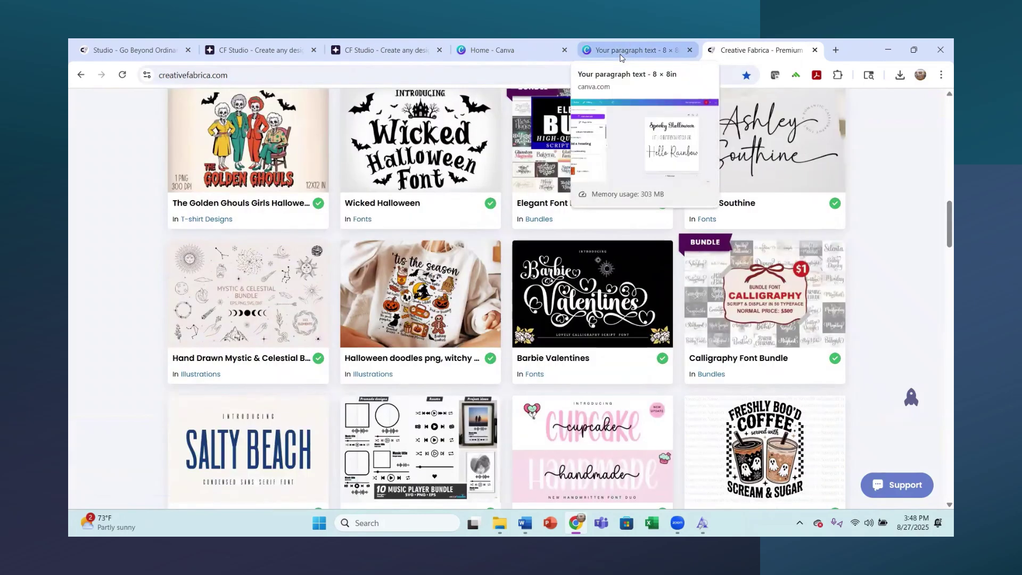
left_click(253, 57)
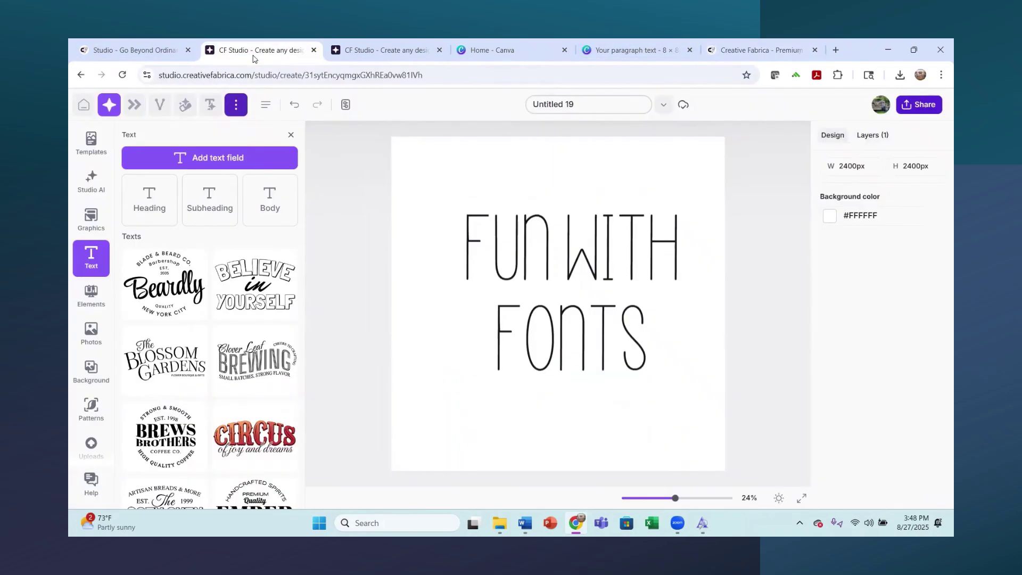
left_click(485, 50)
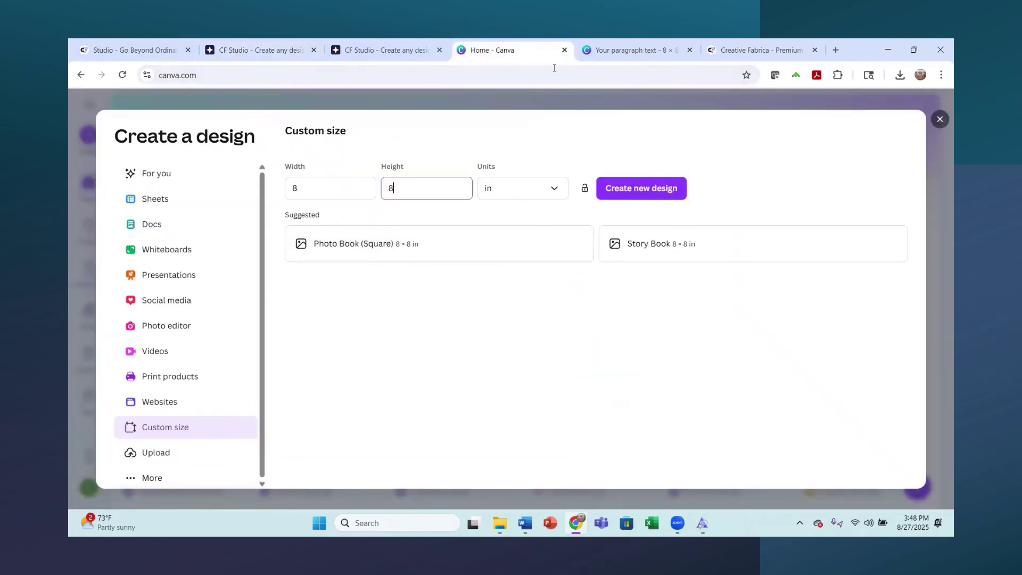
left_click(617, 50)
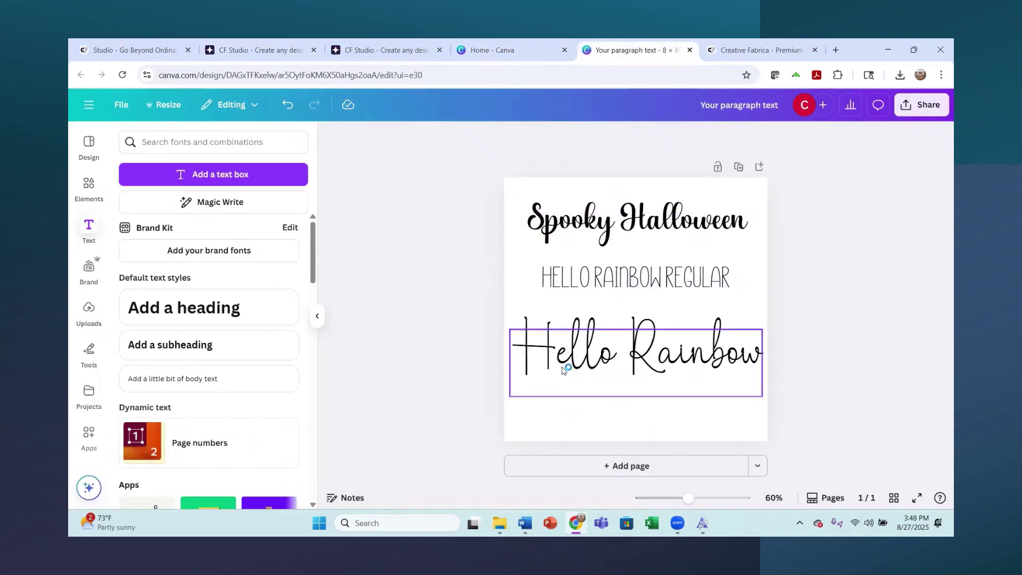
left_click(592, 371)
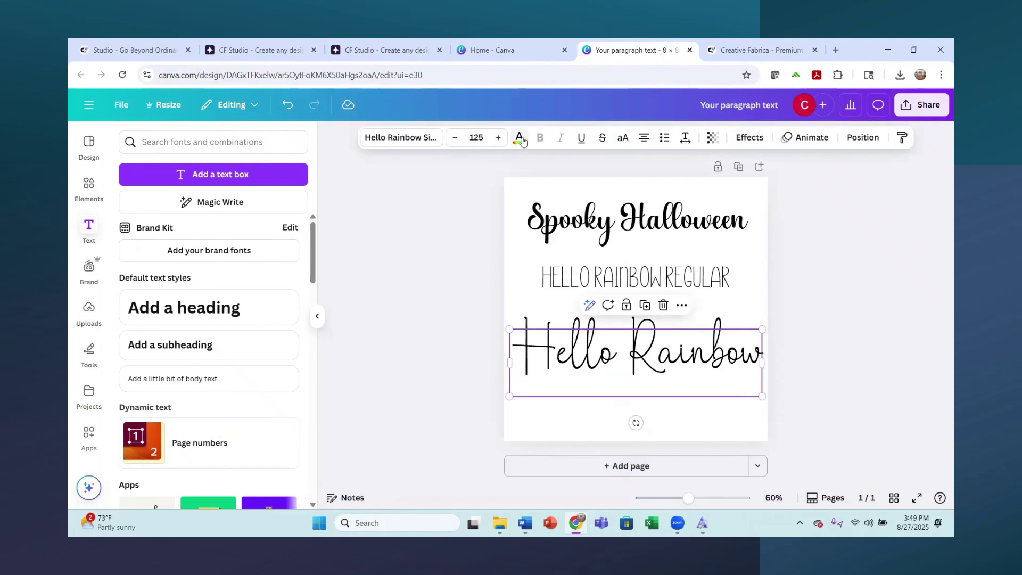
left_click(515, 139)
left_click(186, 300)
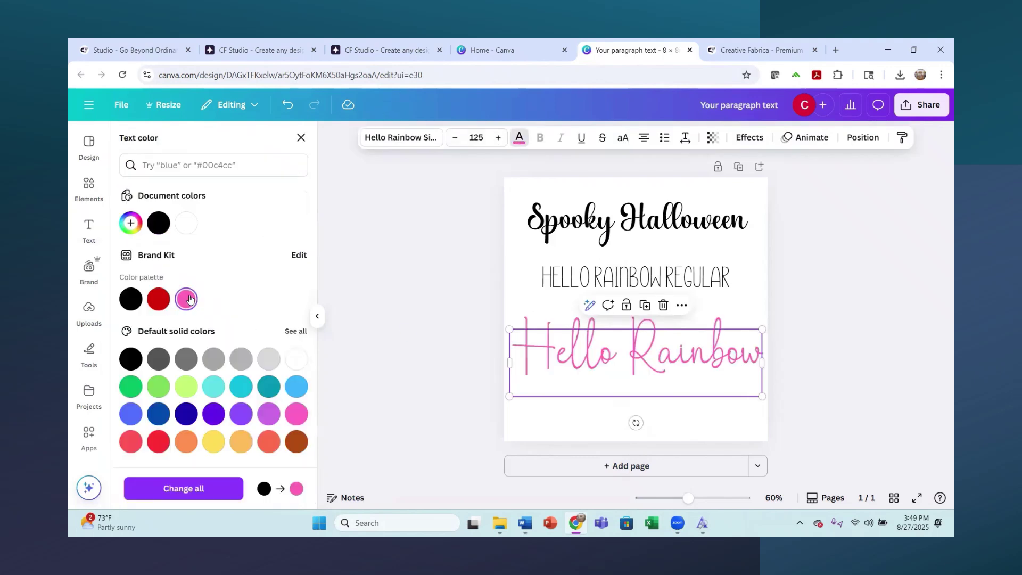
- Add a second page to the design and upload the "falling (2)" image from the Downloads folder
left_click(585, 475)
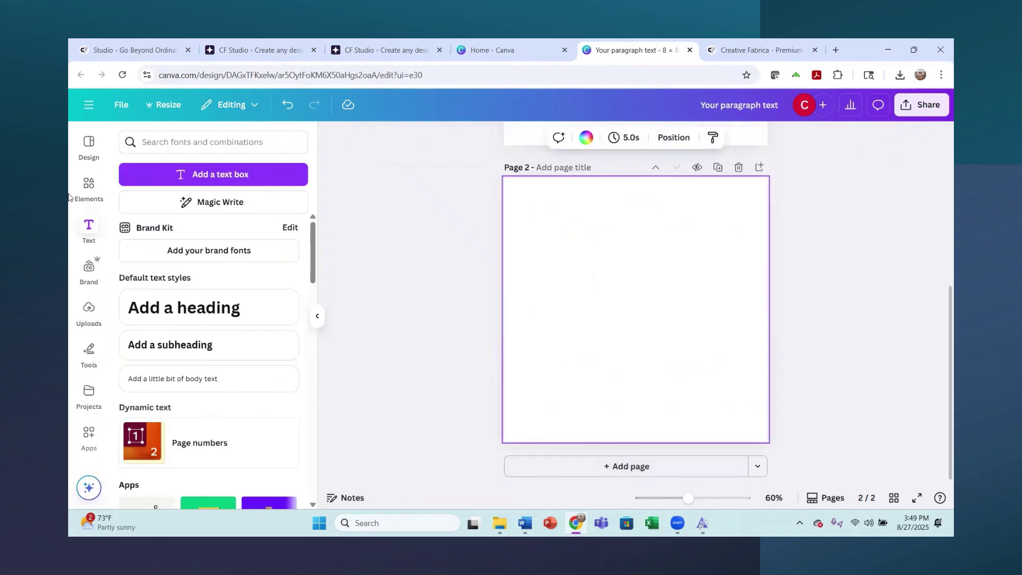
left_click(89, 317)
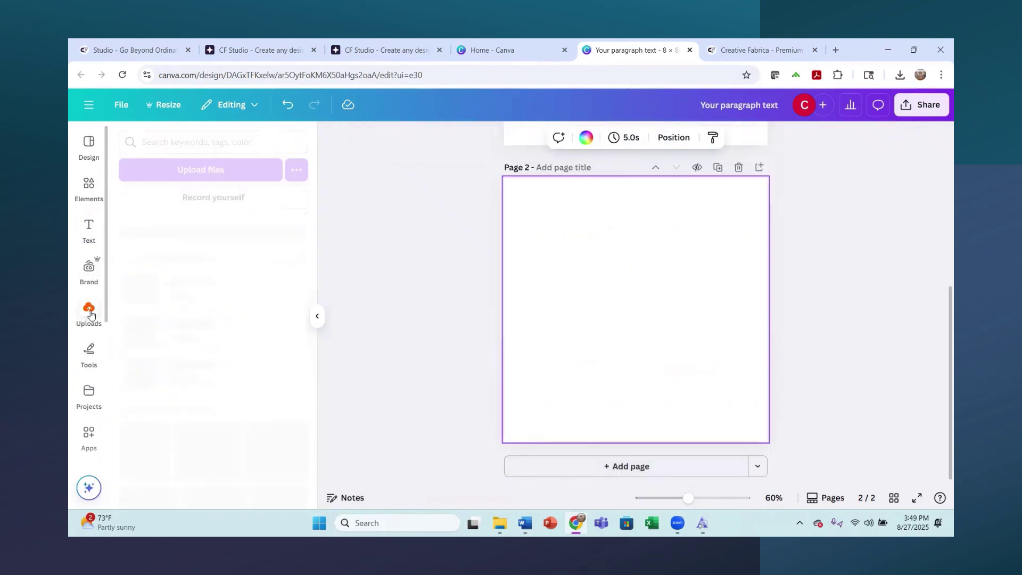
left_click(228, 170)
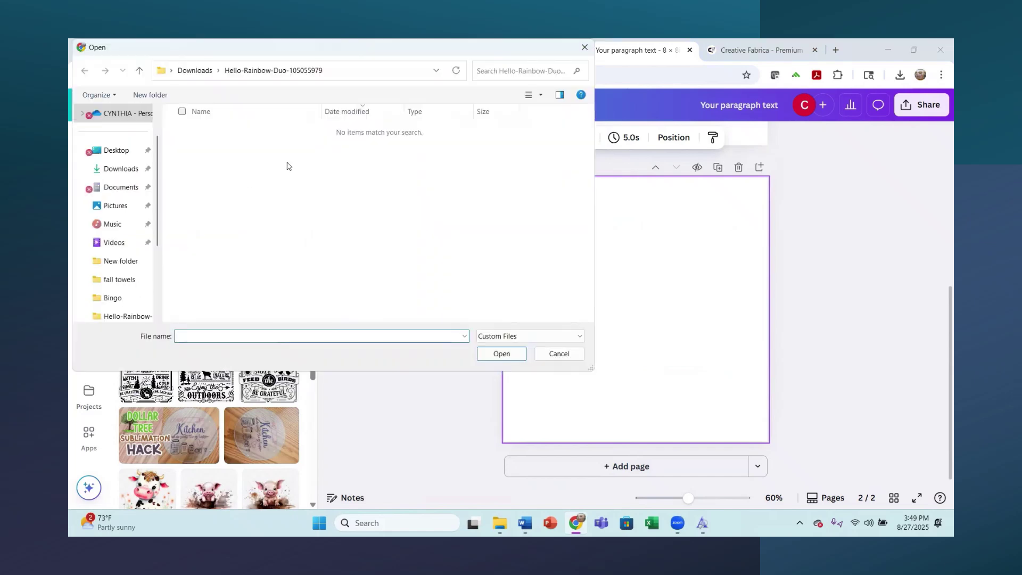
left_click(117, 170)
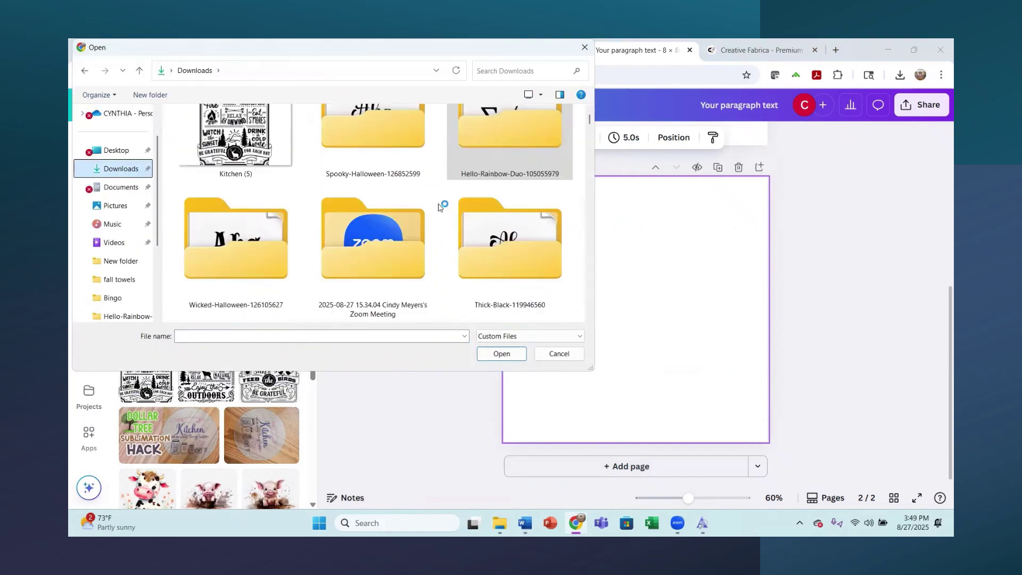
scroll(424, 204, "up", 2)
scroll(424, 204, "down", 2)
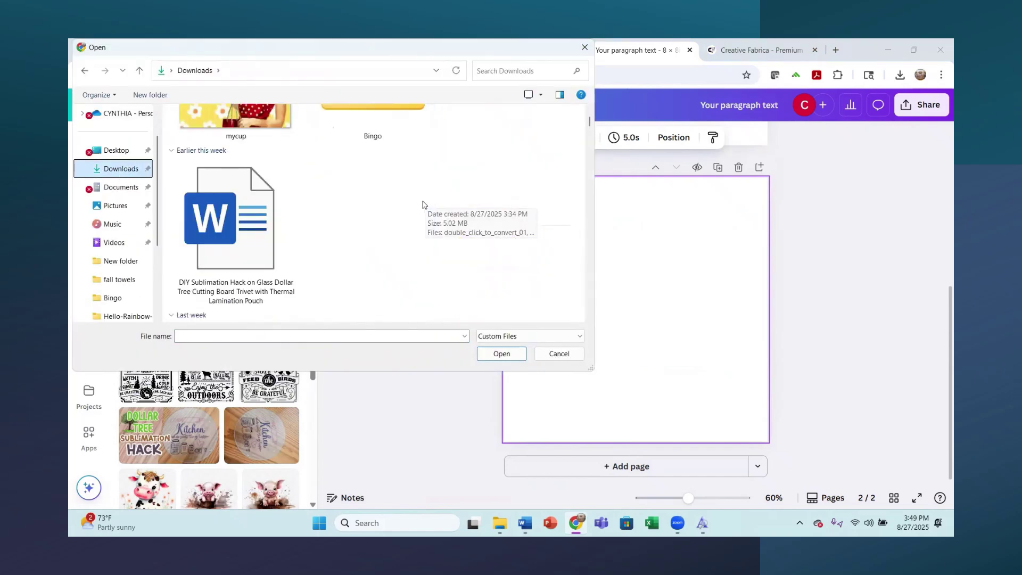
scroll(423, 205, "down", 3)
scroll(423, 206, "down", 3)
scroll(423, 206, "up", 1)
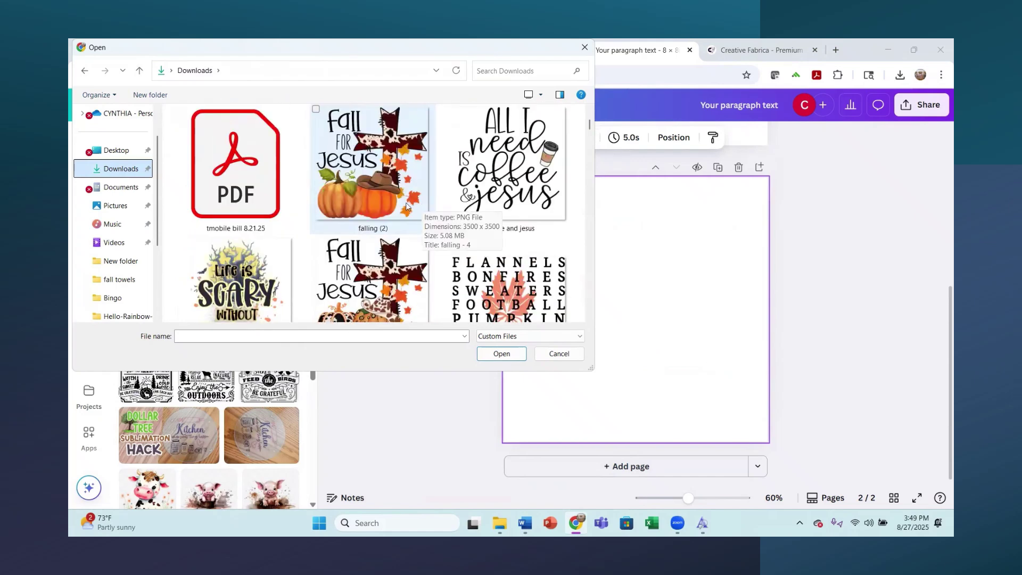
left_click(365, 183)
left_click(502, 353)
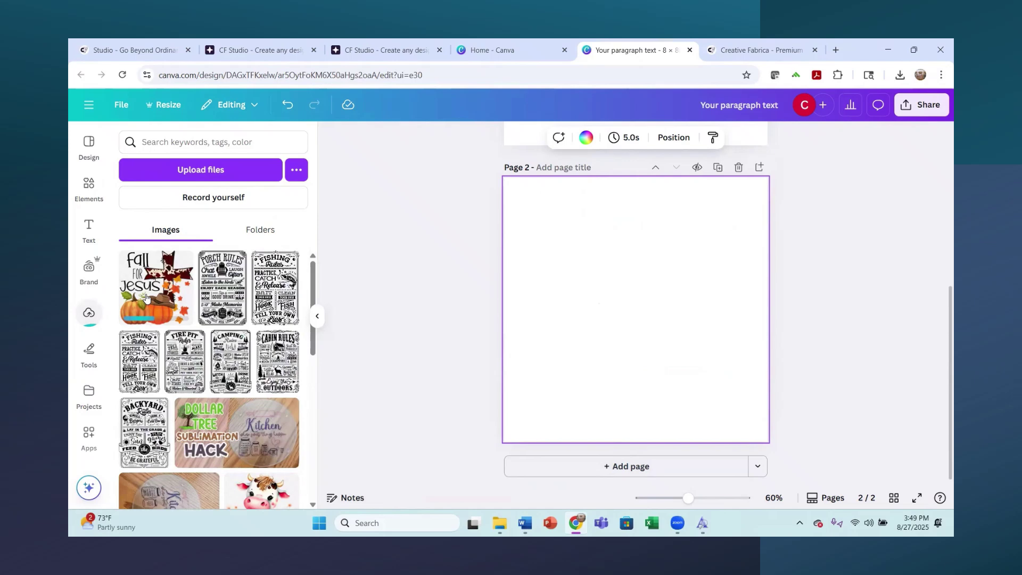
- Place the uploaded "Fall for Jesus" image on page 2
left_click(153, 289)
scroll(939, 321, "up", 5)
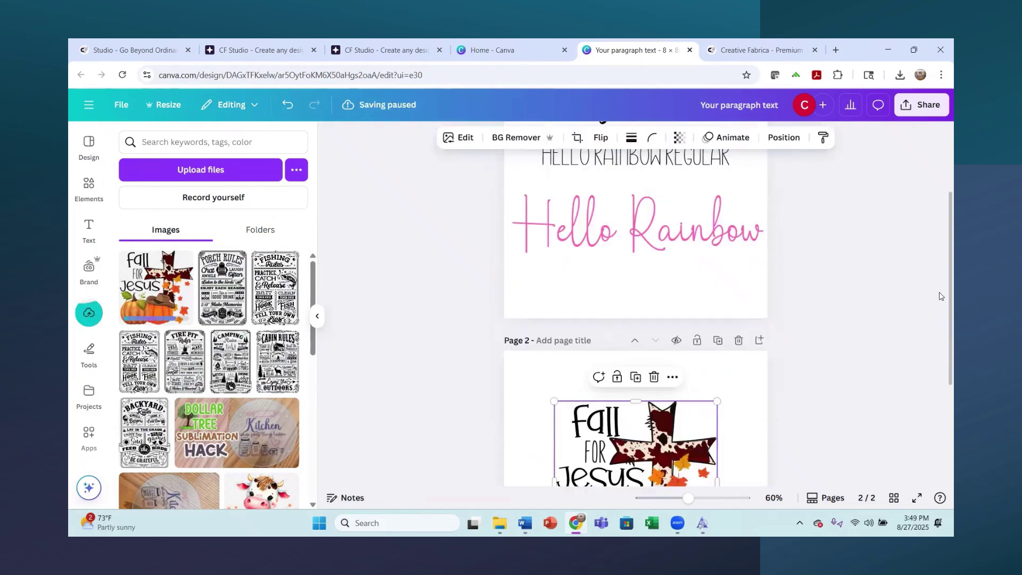
scroll(817, 343, "down", 5)
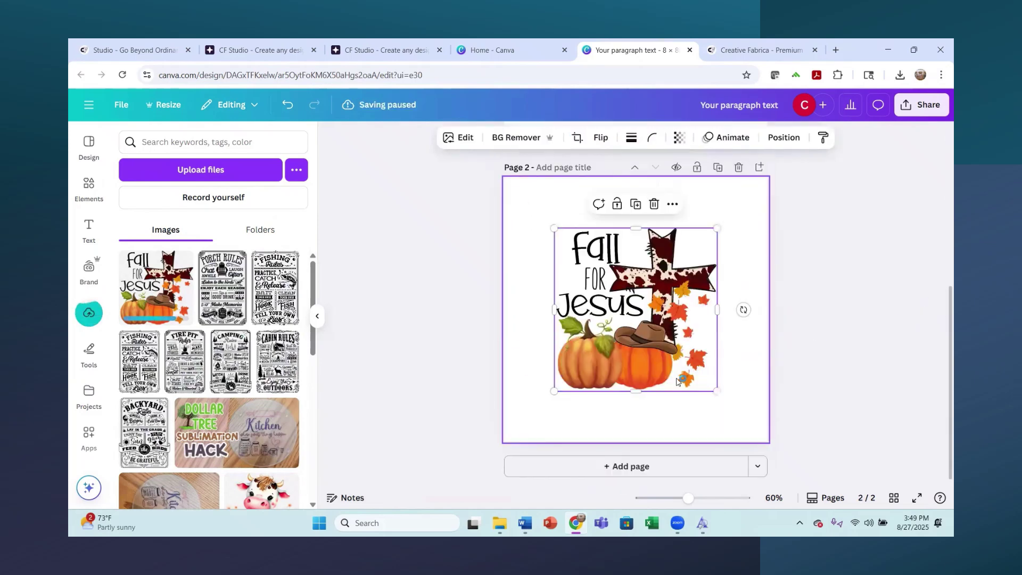
- Recolor the "Spooky Halloween" text on page 1 with the orange photo color taken from the uploaded image
scroll(873, 332, "up", 3)
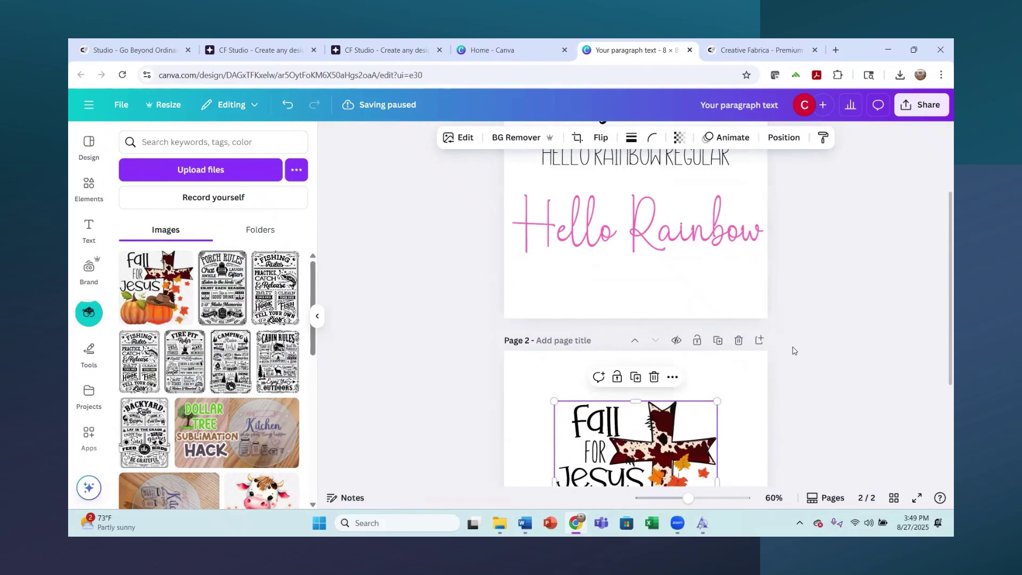
scroll(819, 322, "up", 3)
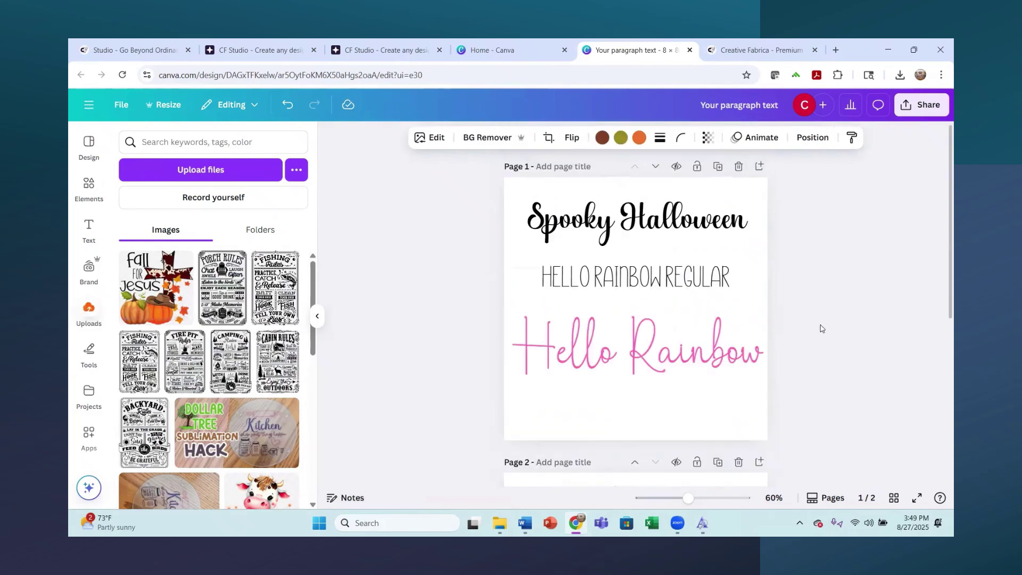
left_click(626, 233)
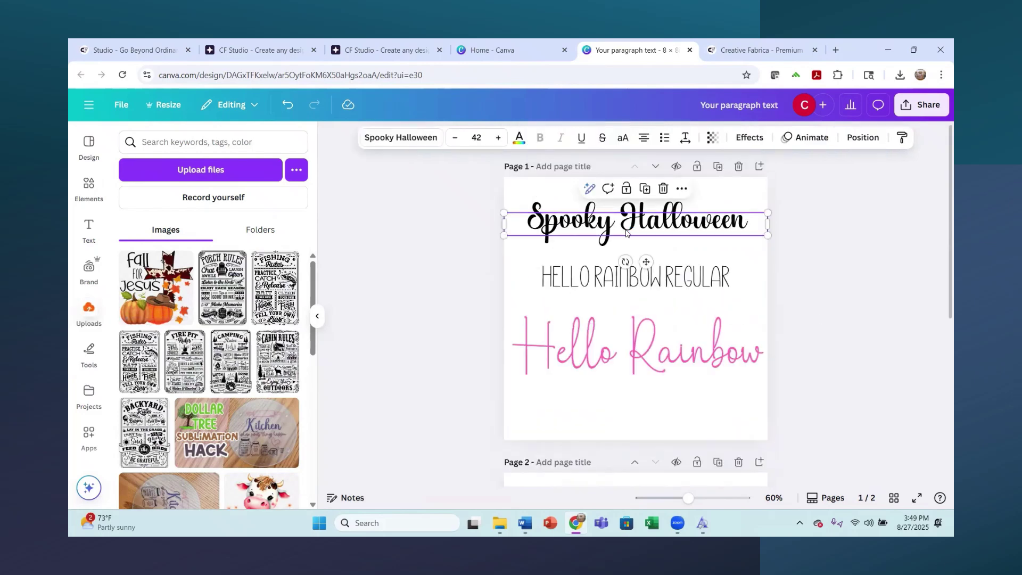
left_click(521, 140)
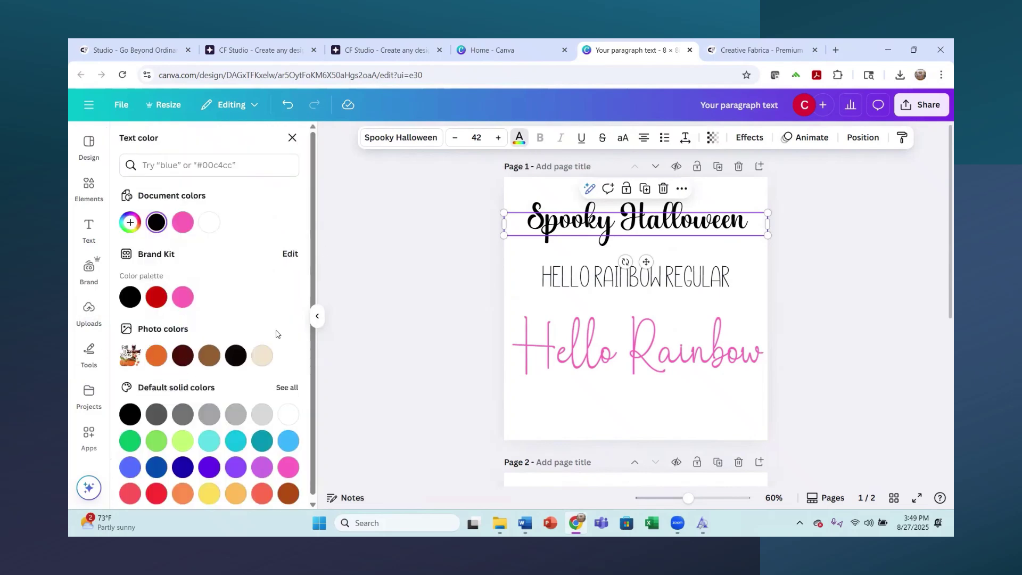
scroll(671, 314, "down", 3)
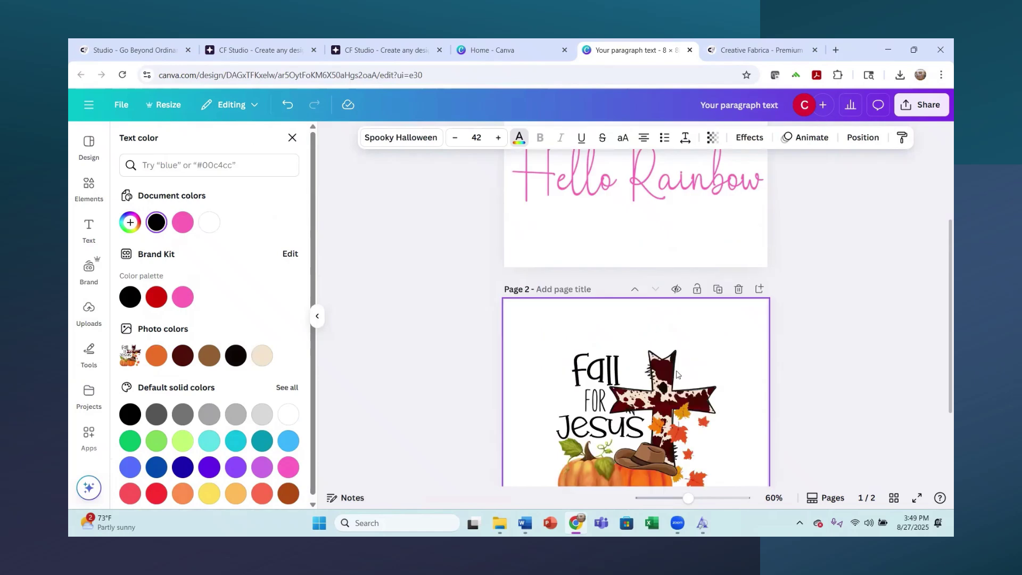
scroll(493, 395, "up", 3)
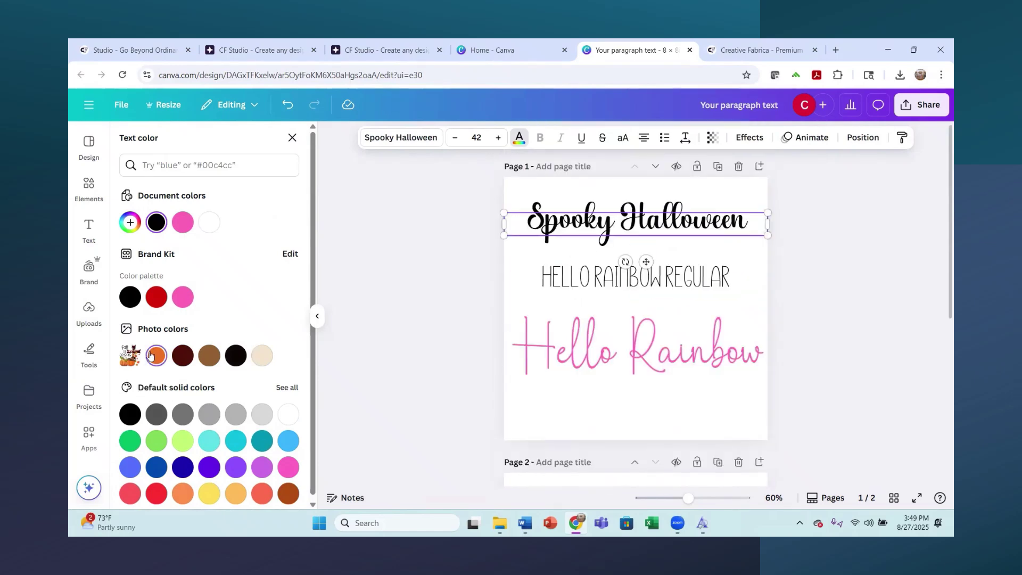
left_click(151, 356)
- Recolor the "HELLO RAINBOW REGULAR" text with the brown photo color and the "Hello Rainbow" text with the cream photo color
left_click(575, 281)
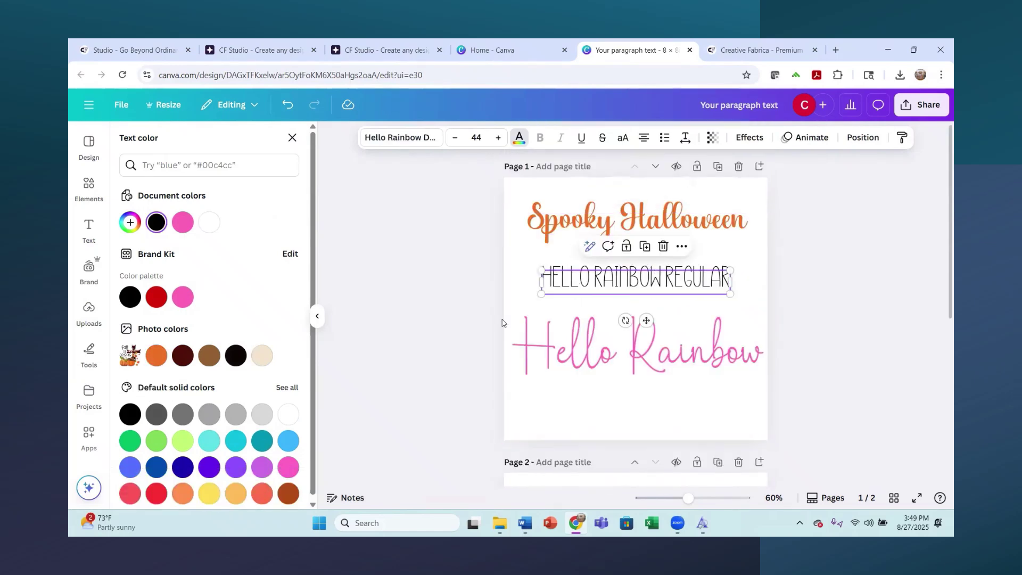
left_click(208, 355)
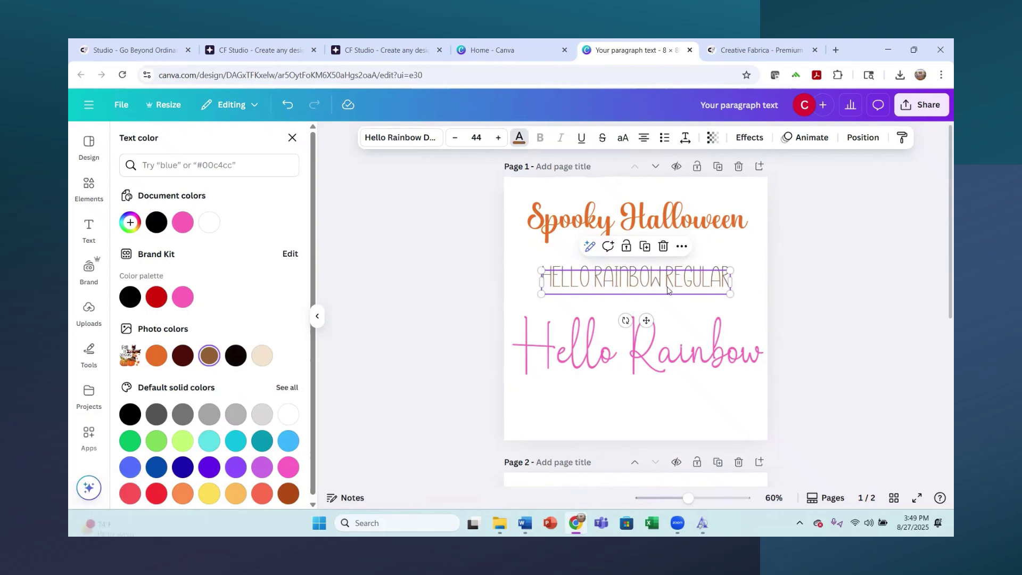
left_click(538, 362)
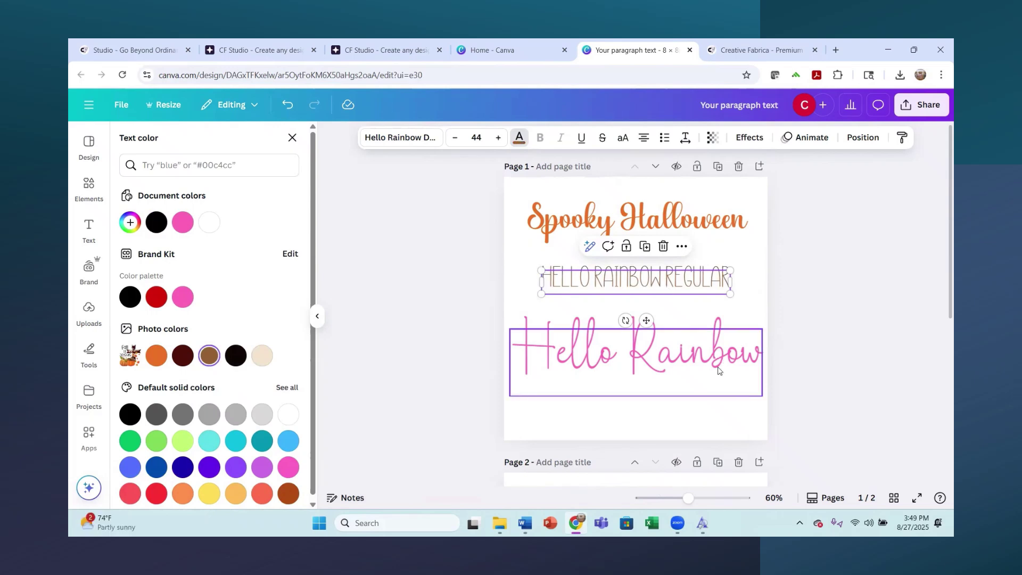
left_click(209, 364)
left_click(262, 355)
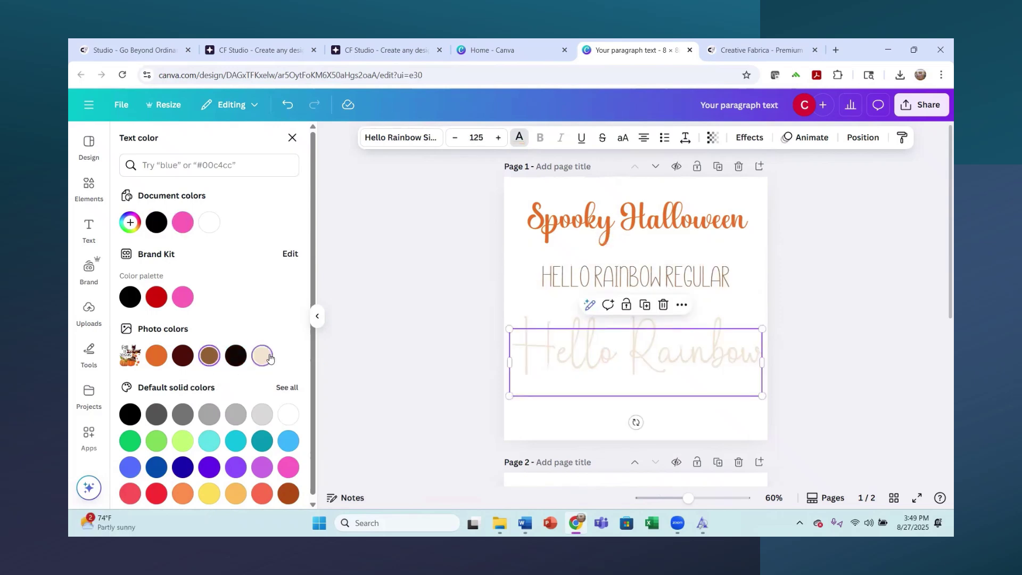
- Apply the Outline effect to the "Hello Rainbow" text
left_click(743, 140)
left_click(269, 280)
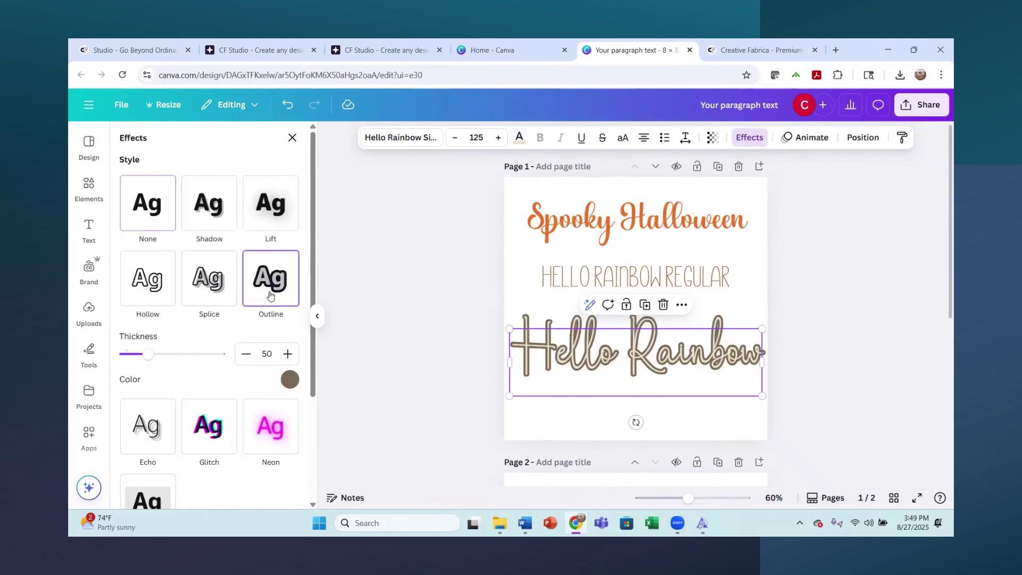
left_click(289, 379)
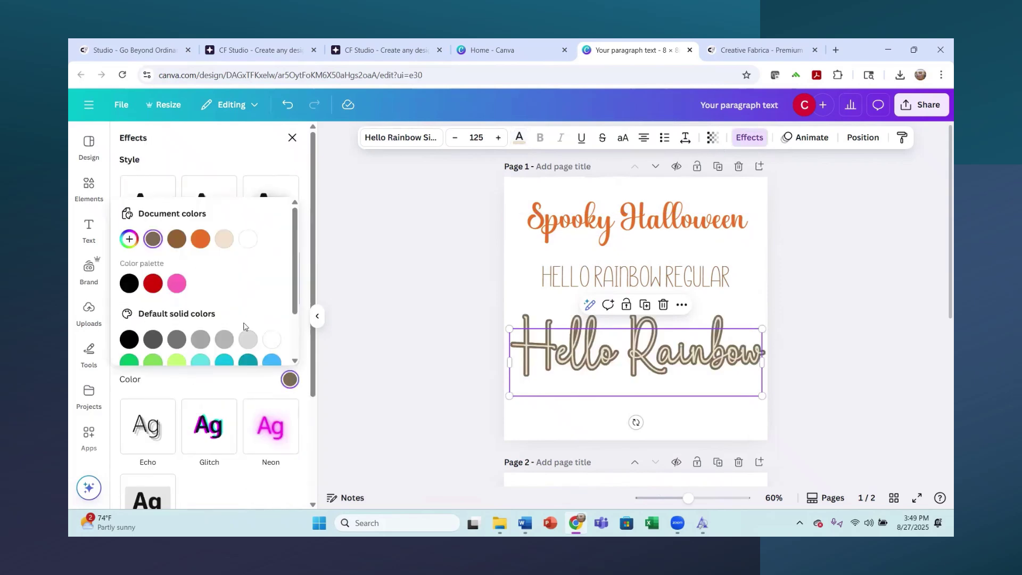
scroll(296, 261, "down", 2)
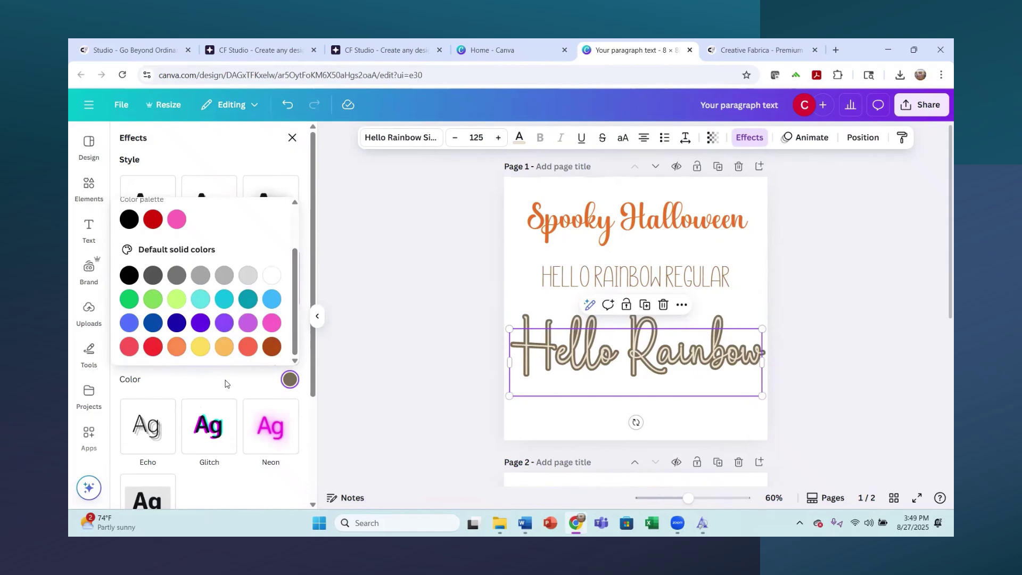
left_click(273, 345)
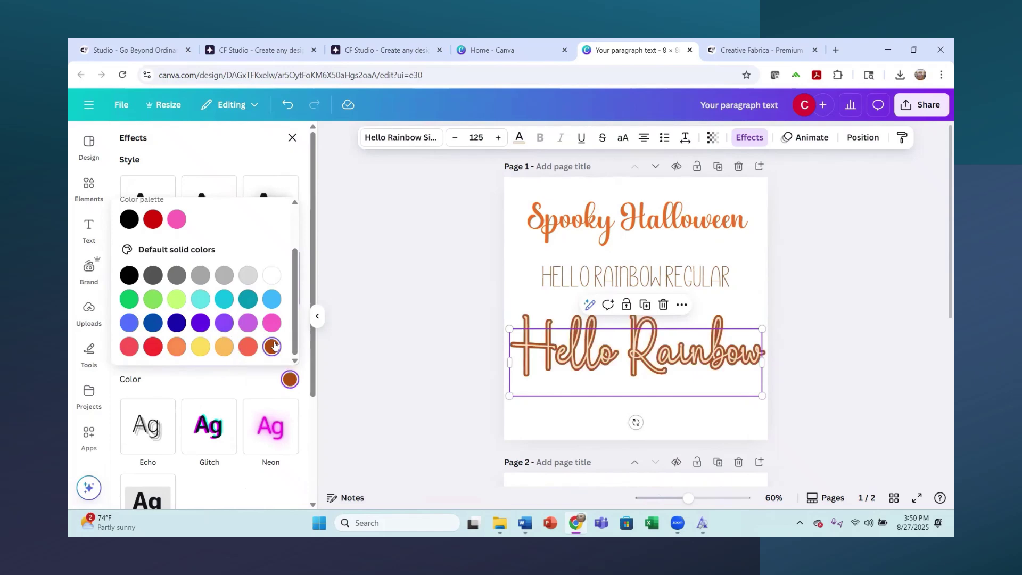
left_click(287, 104)
- Increase the outline thickness of the "Hello Rainbow" text slightly and close the effects settings
mouse_move(149, 356)
left_mouse_down()
mouse_move(222, 353)
mouse_move(161, 350)
left_mouse_up()
left_click(615, 287)
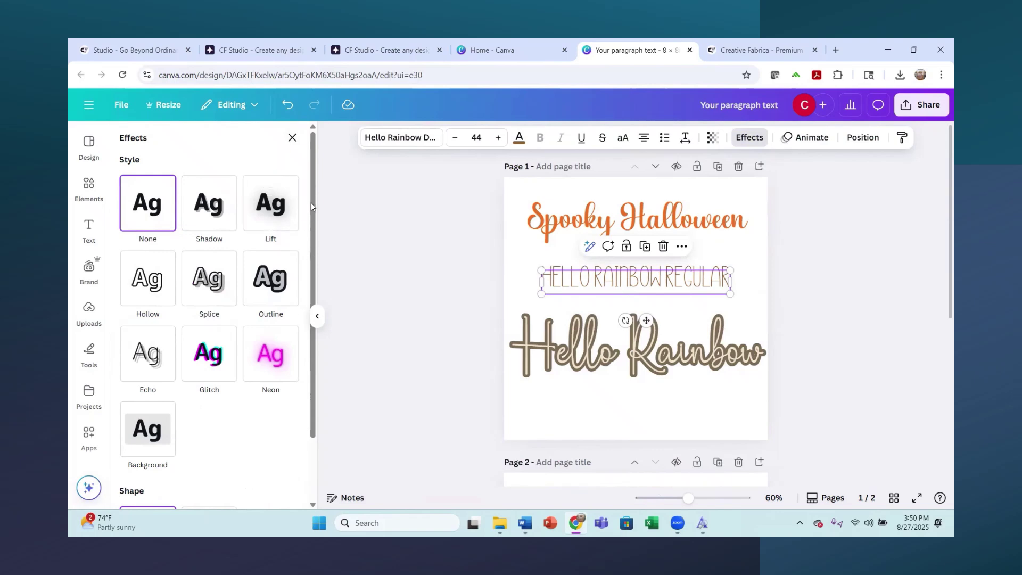
left_click(292, 138)
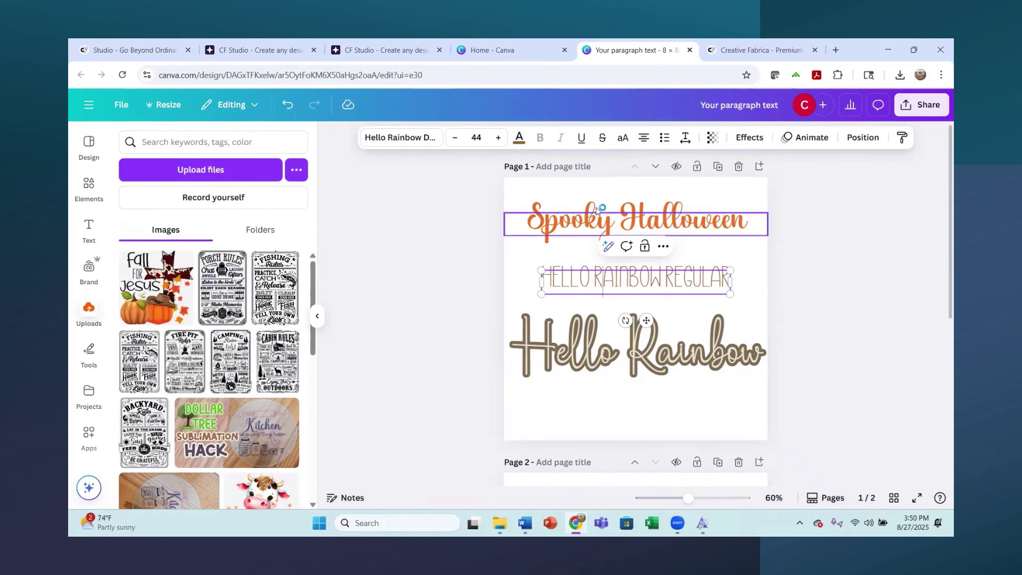
- Apply the Outline effect to the "Spooky Halloween" text with the lighter brown document color and a thickness of 200
left_click(593, 226)
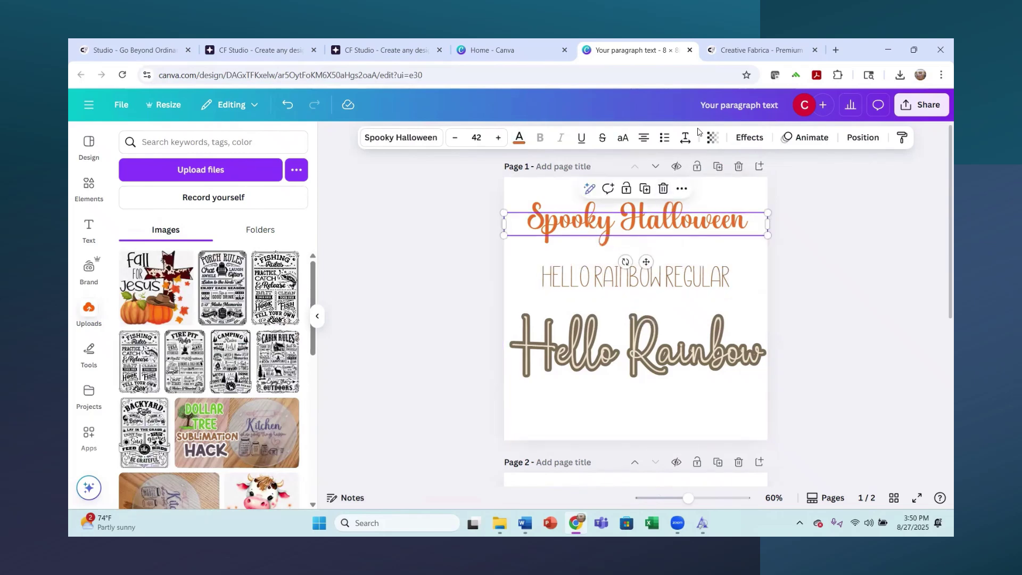
left_click(752, 137)
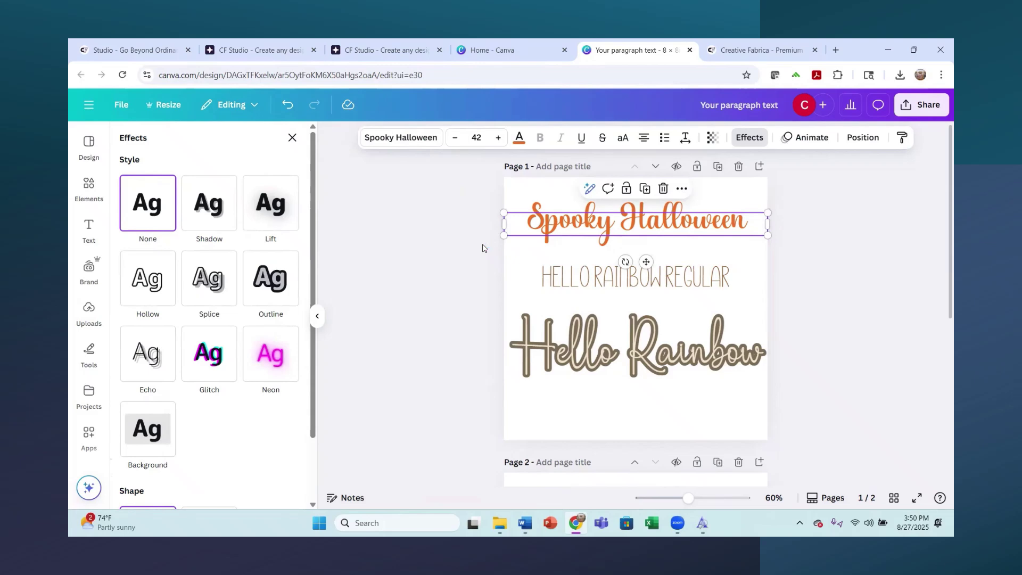
left_click(271, 278)
left_click(288, 376)
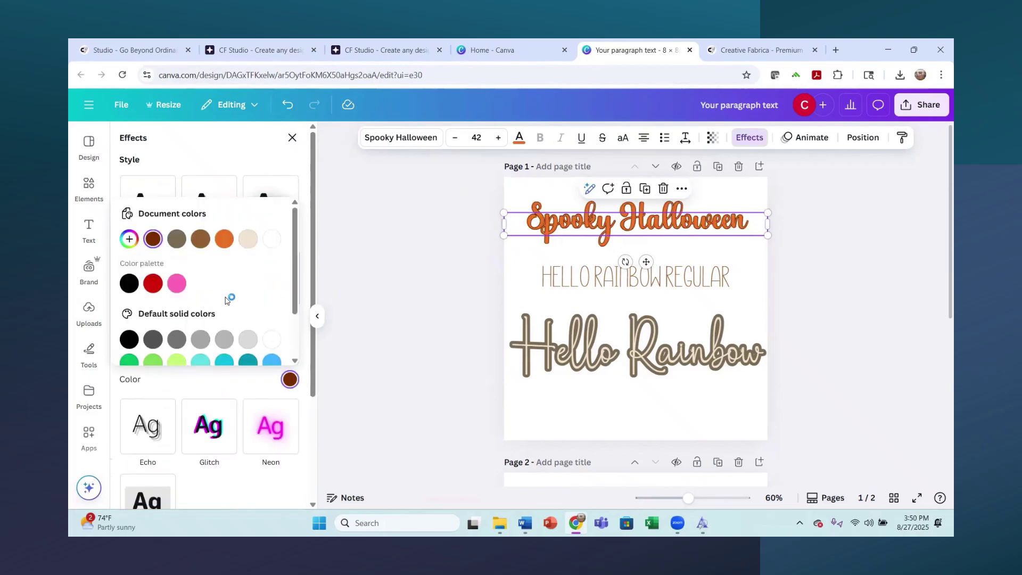
left_click(202, 240)
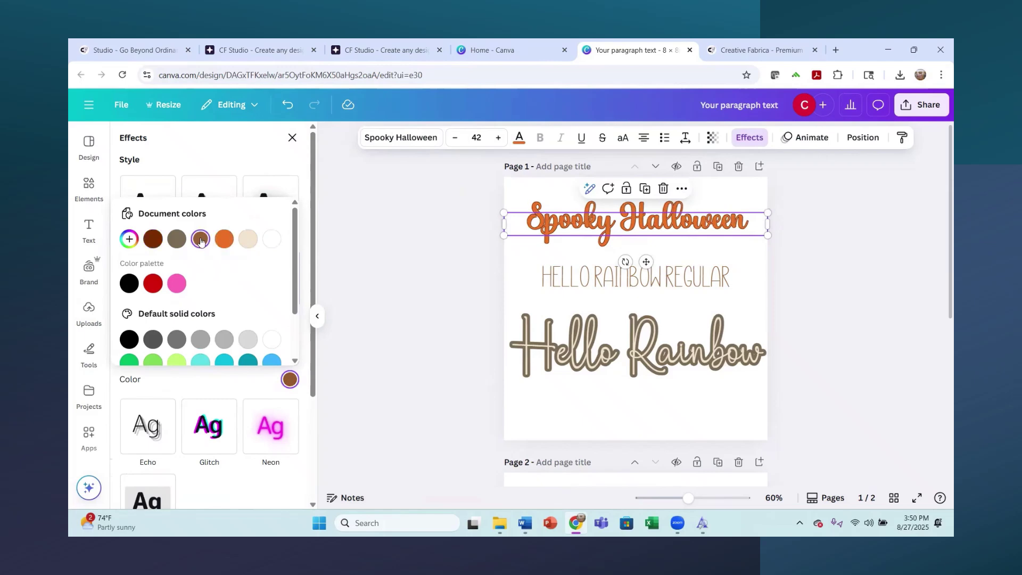
left_click(205, 380)
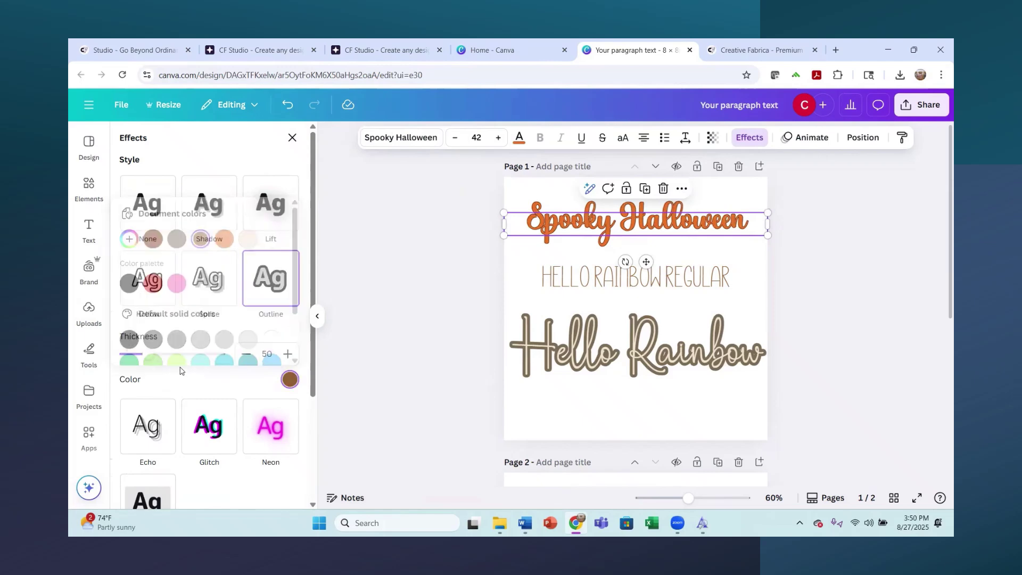
left_click_drag(144, 354, 262, 358)
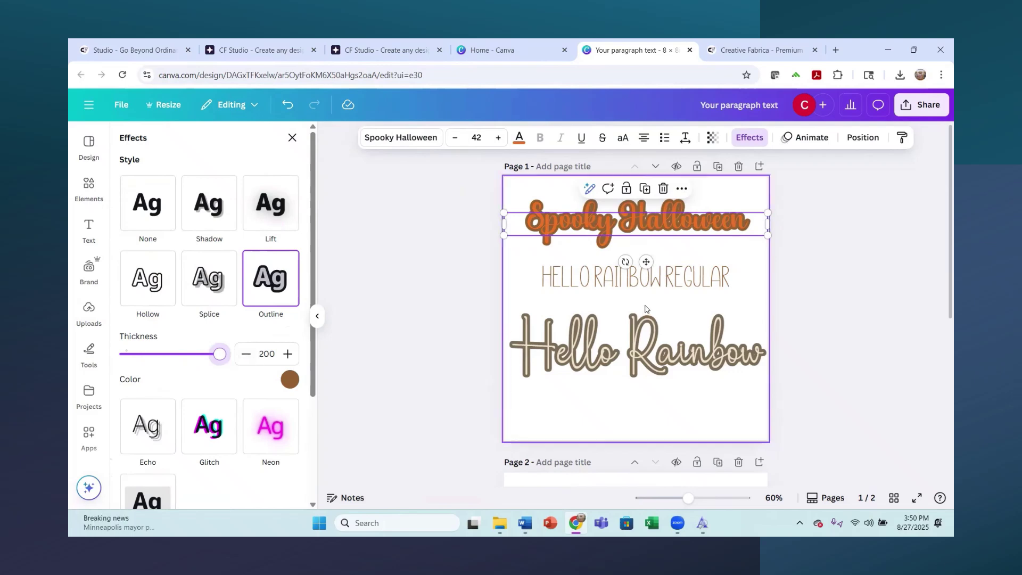
- Move the "HELLO RAINBOW REGULAR" text up and the "Spooky Halloween" text down so the two lines sit close together
left_click(652, 283)
left_click_drag(652, 283, 658, 261)
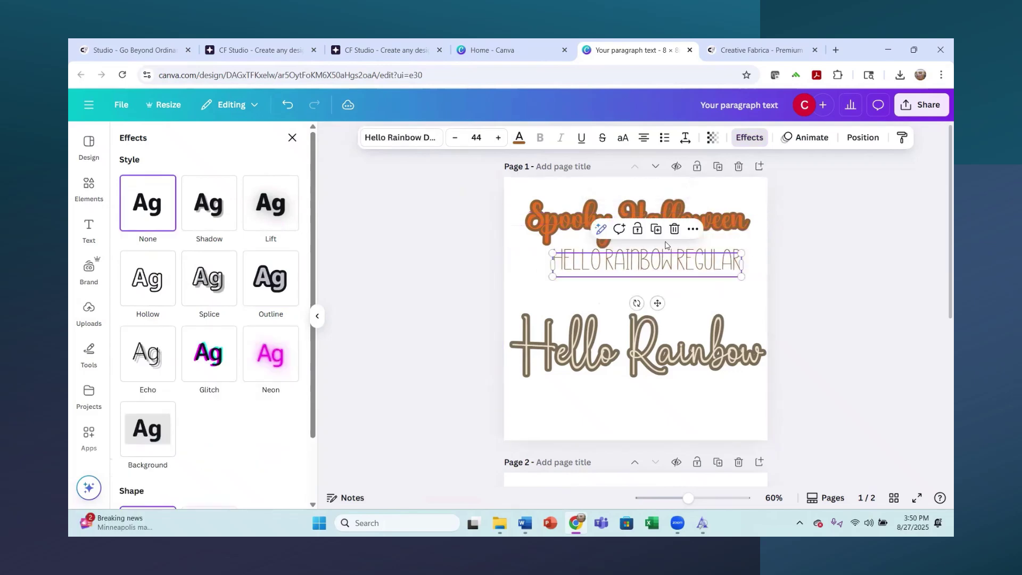
left_click(637, 213)
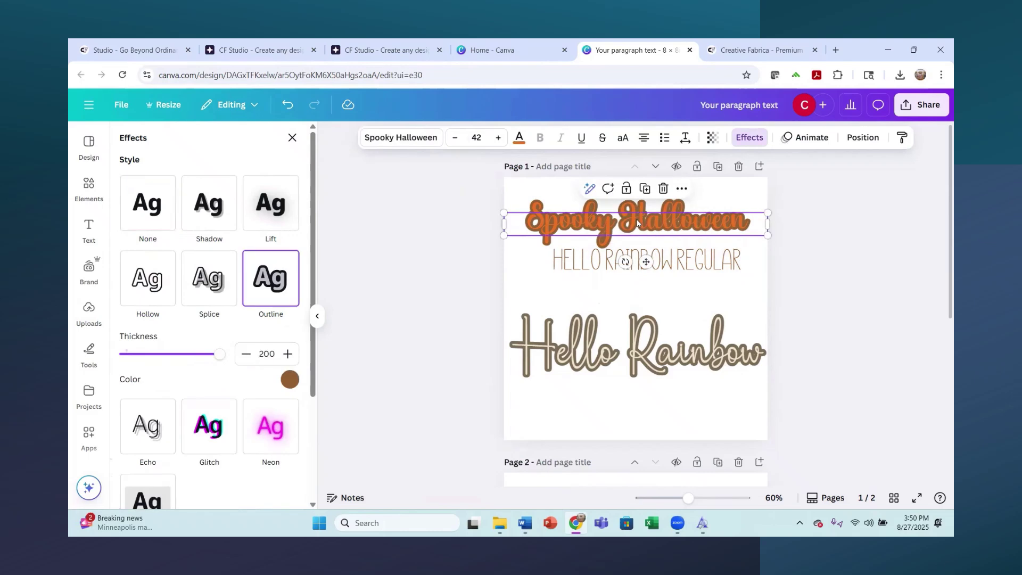
left_click_drag(644, 226, 650, 238)
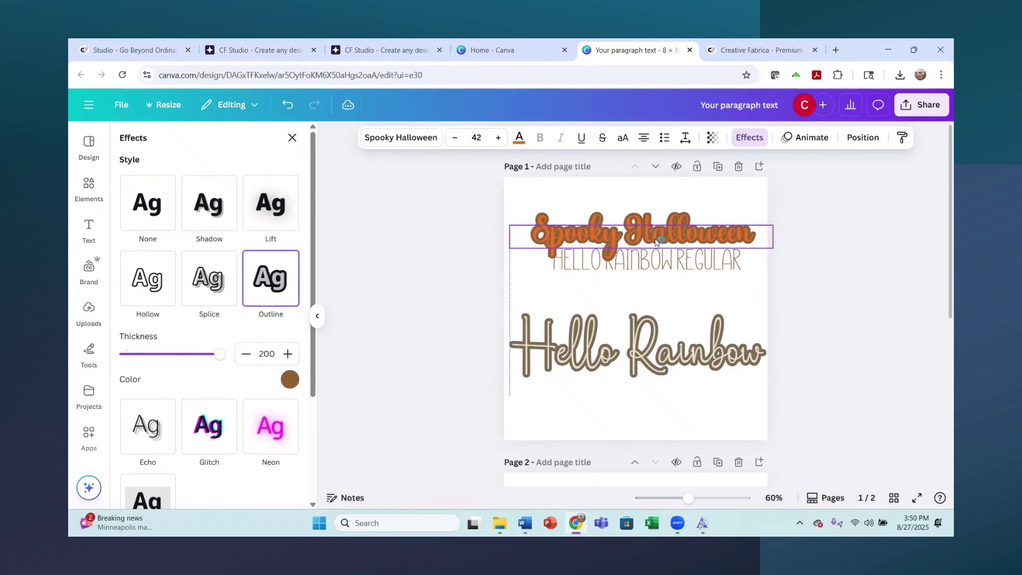
- Apply the Outline effect to the "HELLO RAINBOW REGULAR" text and set its outline color to white
left_click(666, 265)
left_click(758, 143)
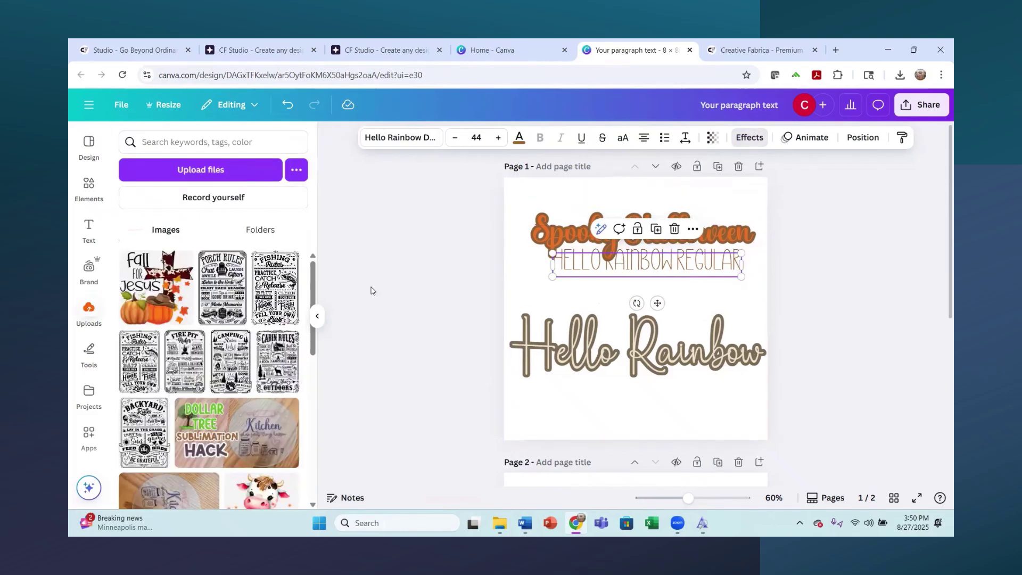
left_click(750, 138)
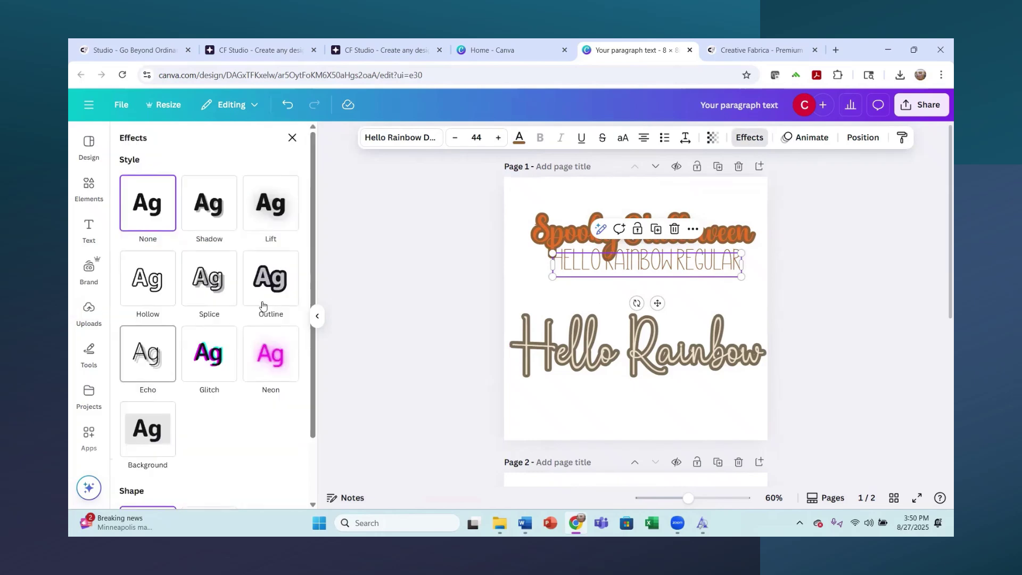
left_click(292, 275)
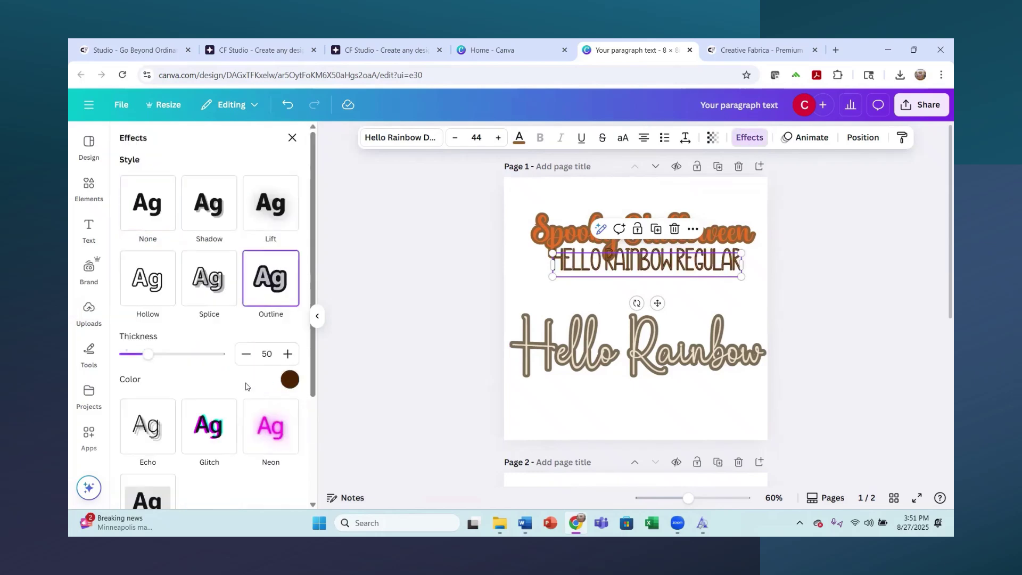
left_click(289, 379)
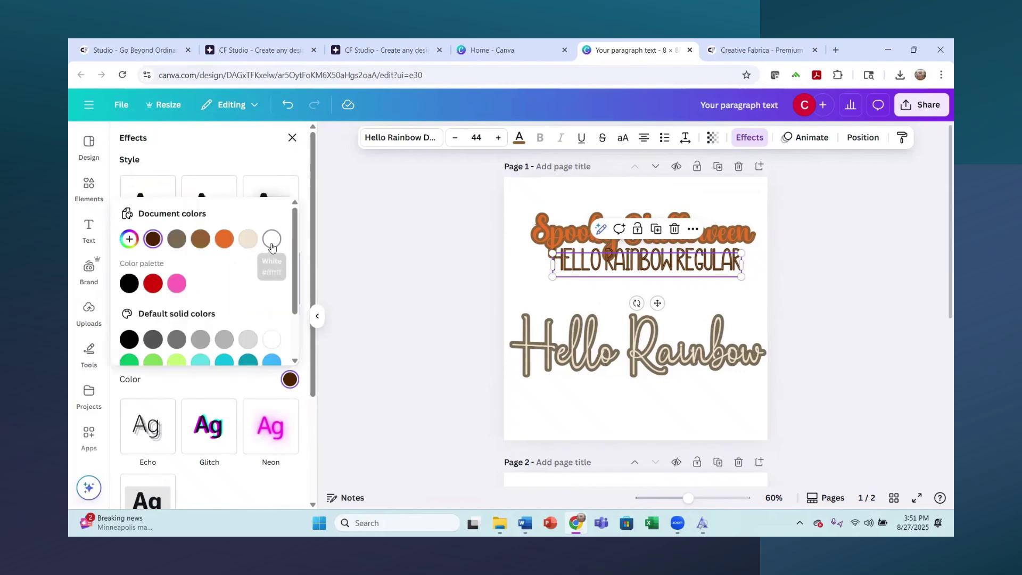
left_click(272, 239)
key("Escape")
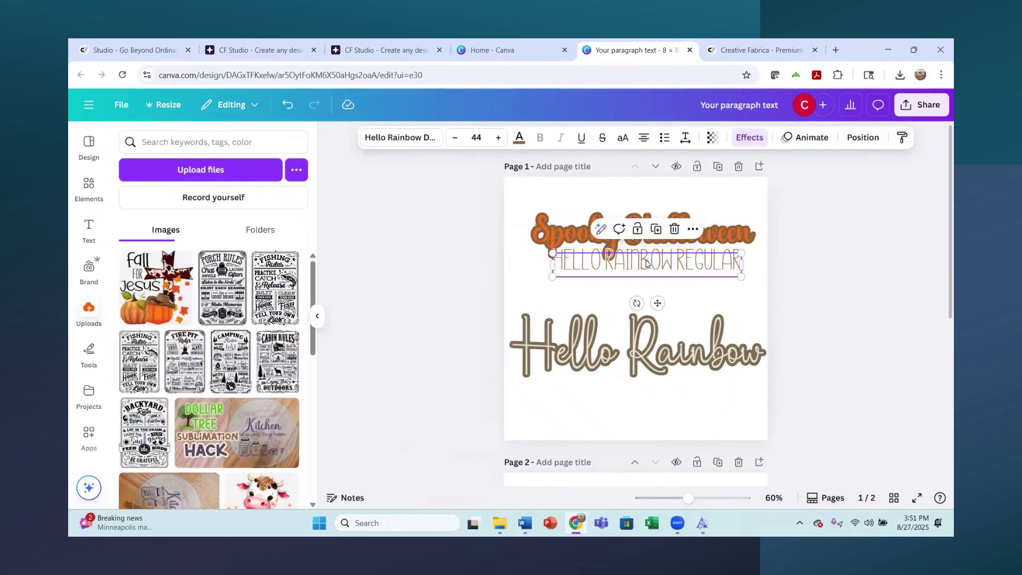
- Move "HELLO RAINBOW REGULAR" slightly up and left, and raise the "Hello Rainbow" text to sit directly beneath it
mouse_move(646, 263)
left_mouse_down()
mouse_move(633, 244)
mouse_move(641, 237)
mouse_move(632, 254)
left_mouse_up()
left_click(659, 364)
left_click_drag(659, 365, 652, 308)
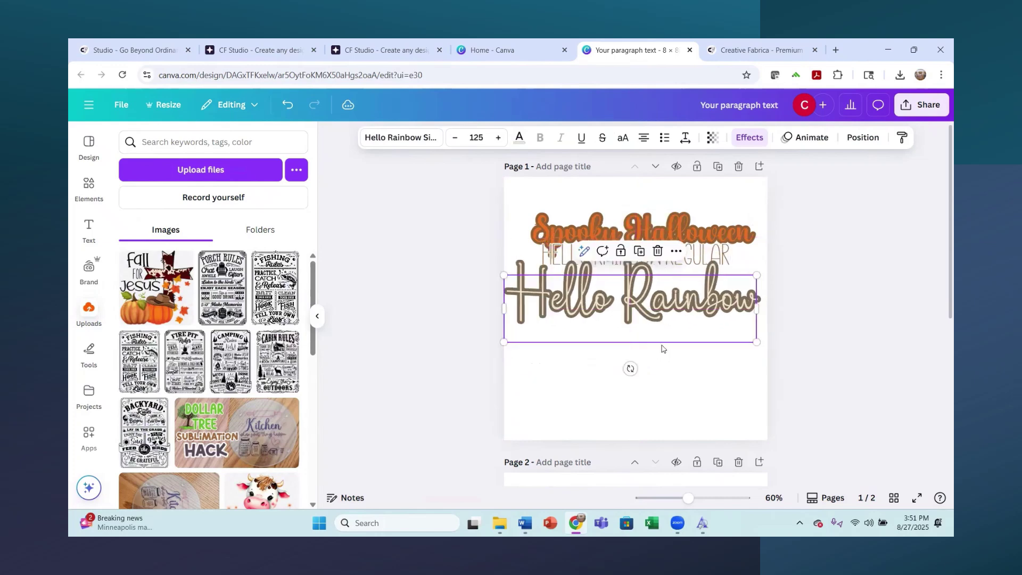